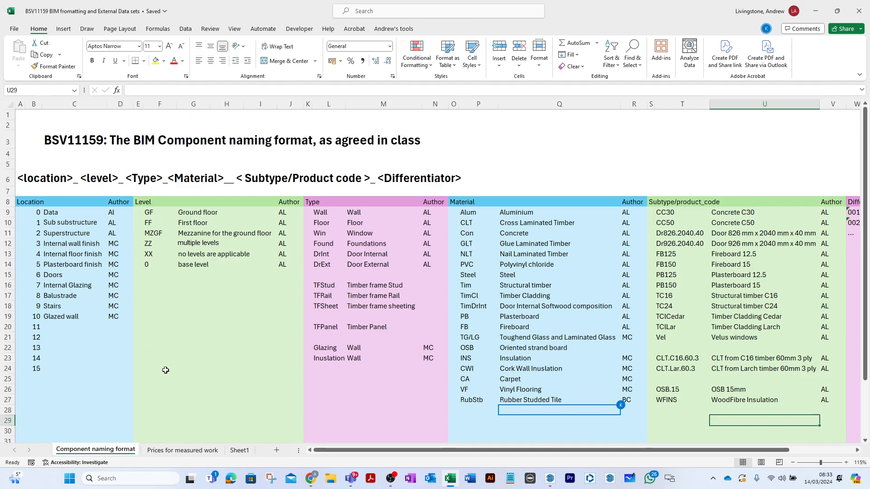
# - Open the Prices for measured work sheet and review the entries under the Spon's price book heading
pyautogui.click(178, 451)
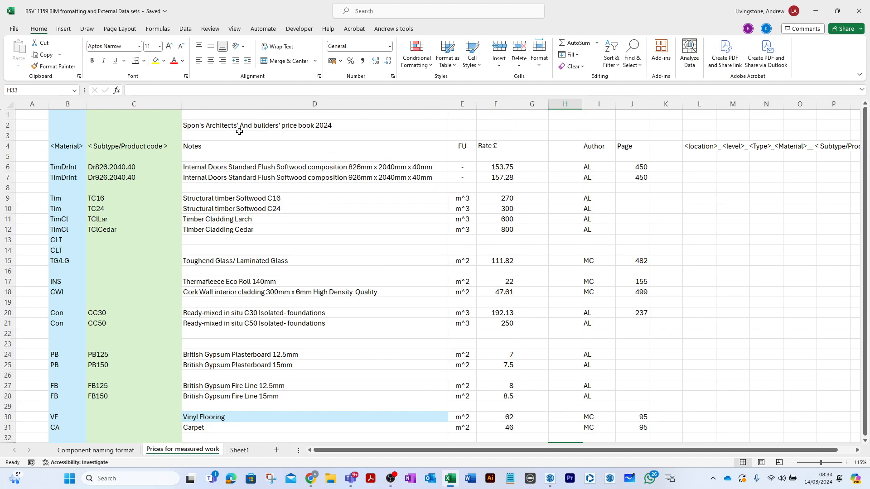
pyautogui.rightClick(273, 132)
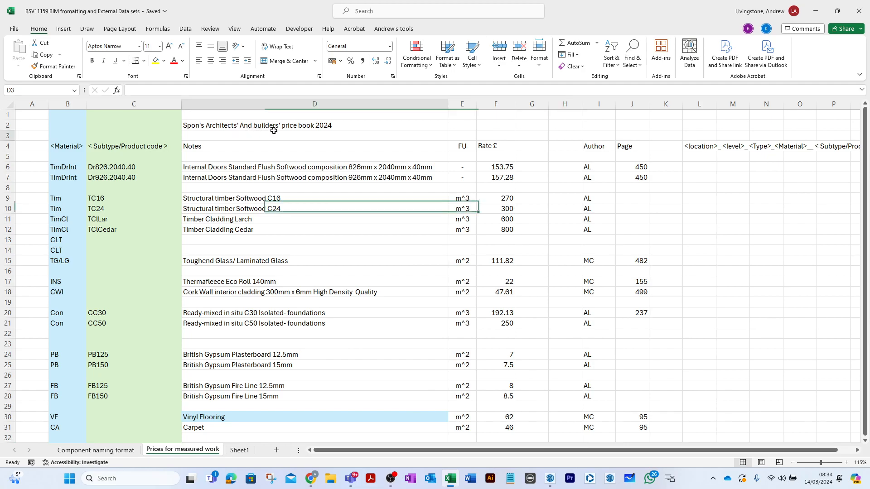
pyautogui.click(257, 134)
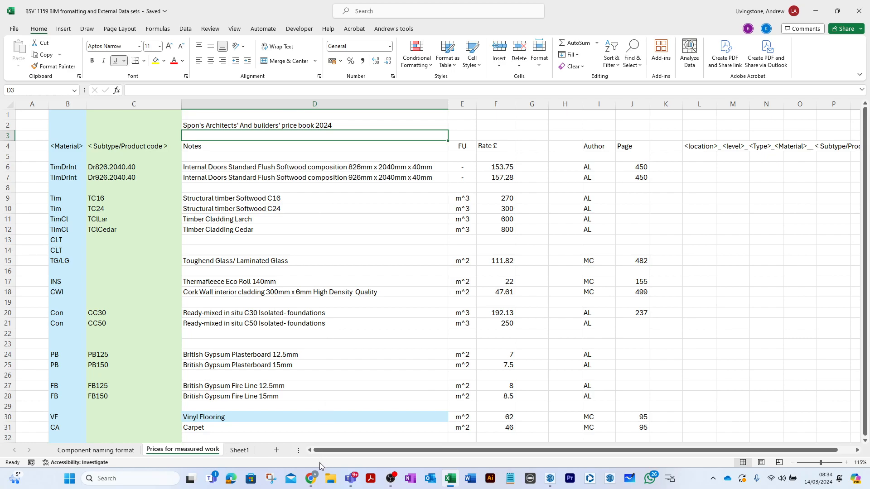
# - Switch to the Moodle course page in Chrome and locate the Spon's architects' and builders' price book among the e-Books
pyautogui.click(313, 478)
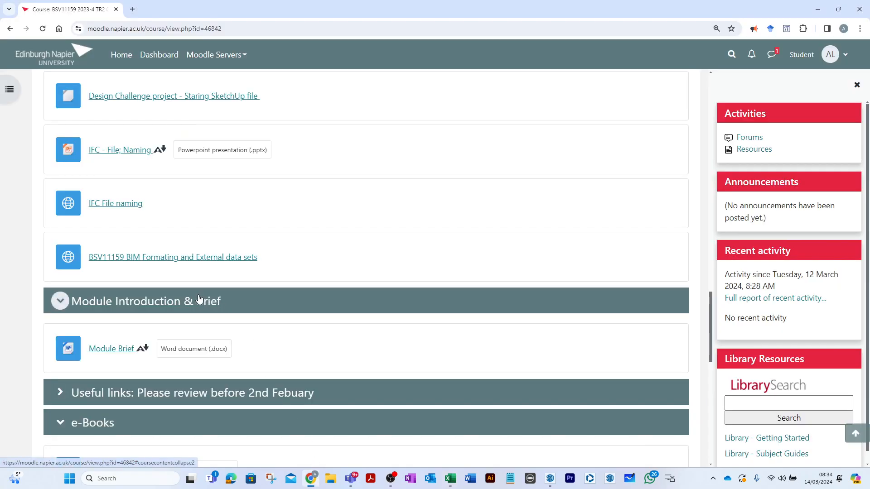
pyautogui.scroll(-10, 178, 308)
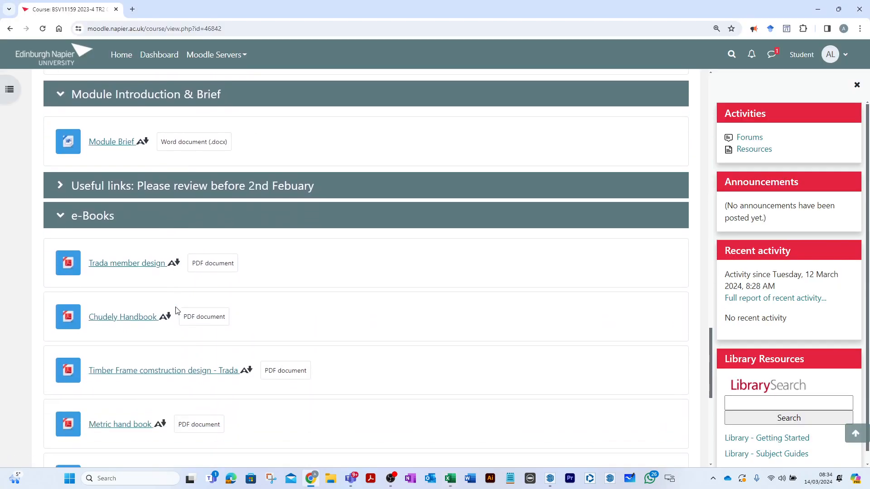
pyautogui.scroll(-2, 177, 310)
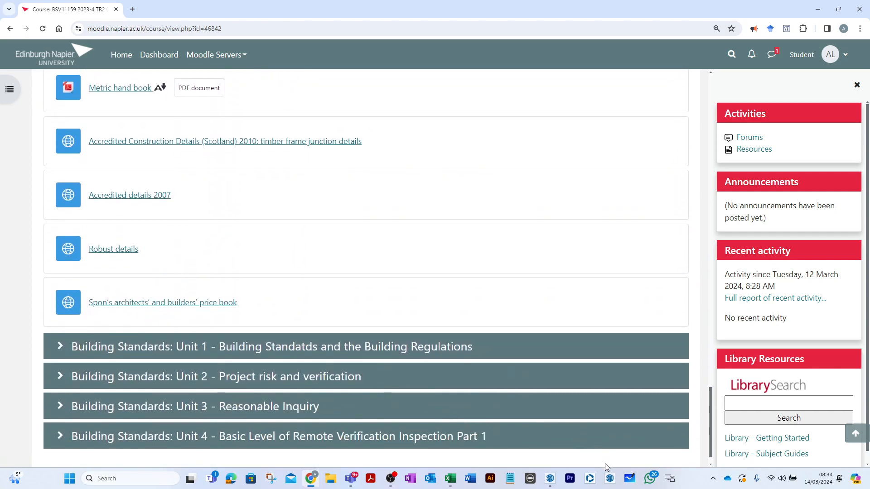
# - Switch to the untitled SketchUp model and make the Select tool active
pyautogui.click(608, 485)
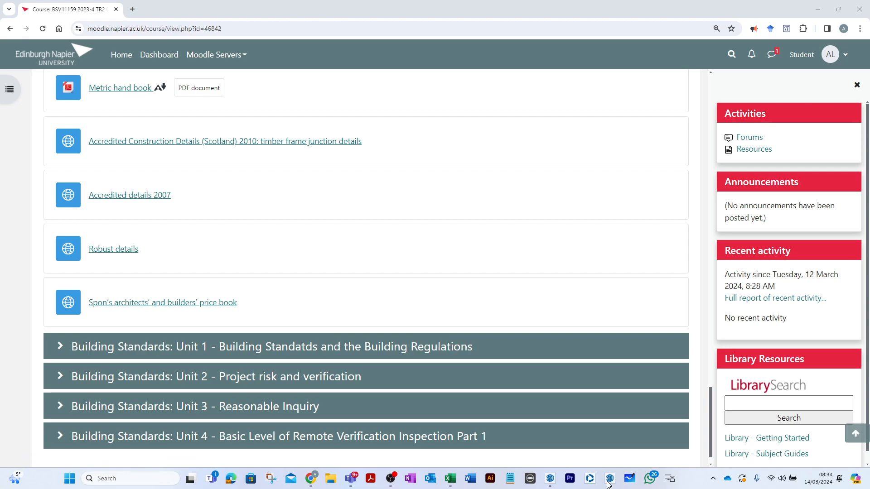
pyautogui.click(552, 479)
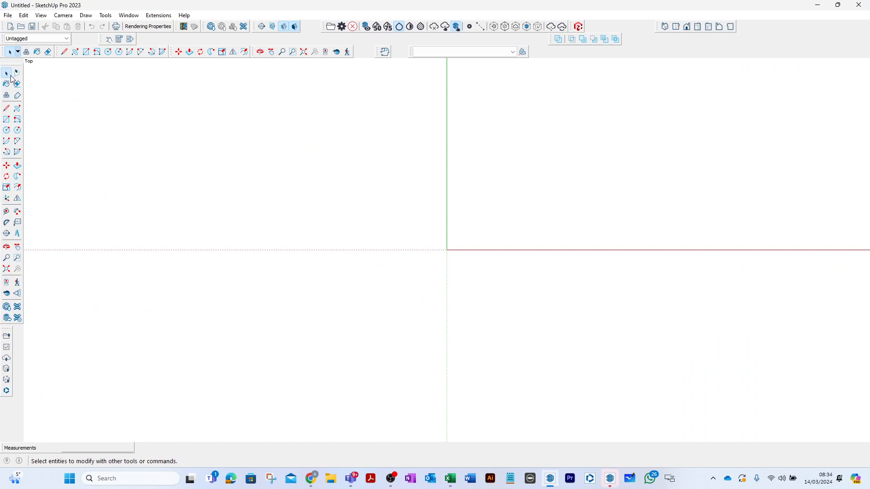
pyautogui.click(7, 109)
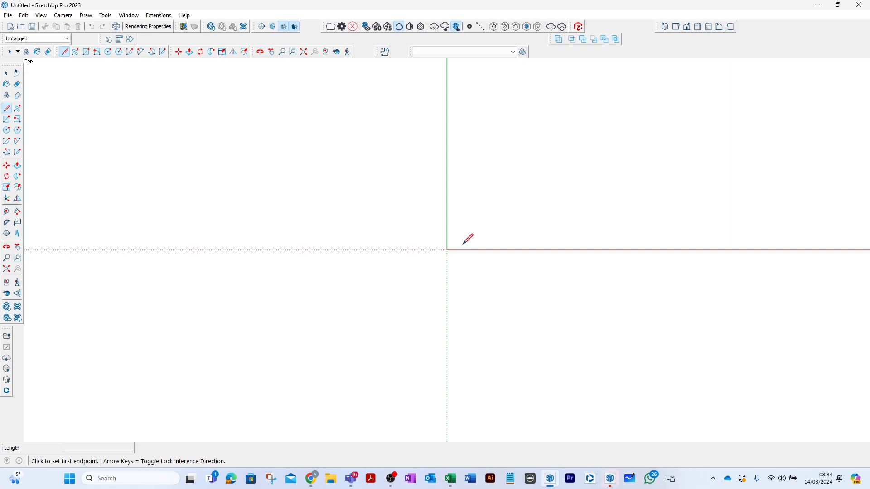
pyautogui.click(7, 73)
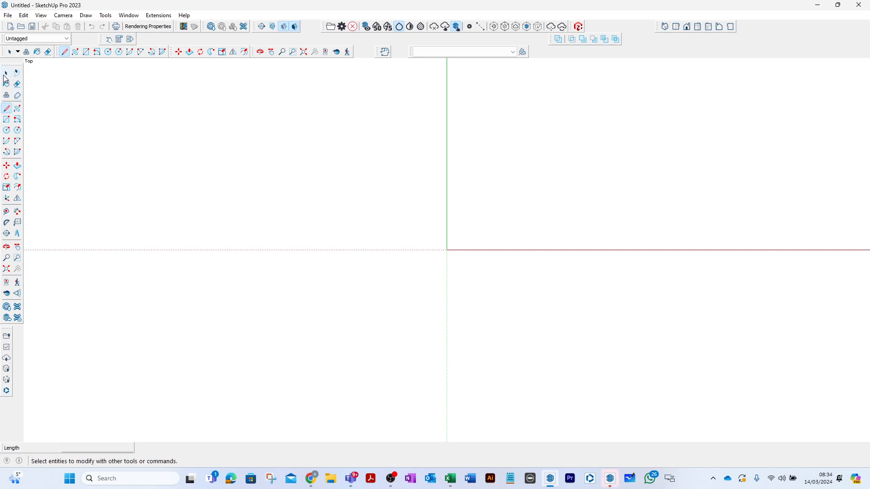
# - Undock the Classifier toolbar and close it
pyautogui.click(514, 53)
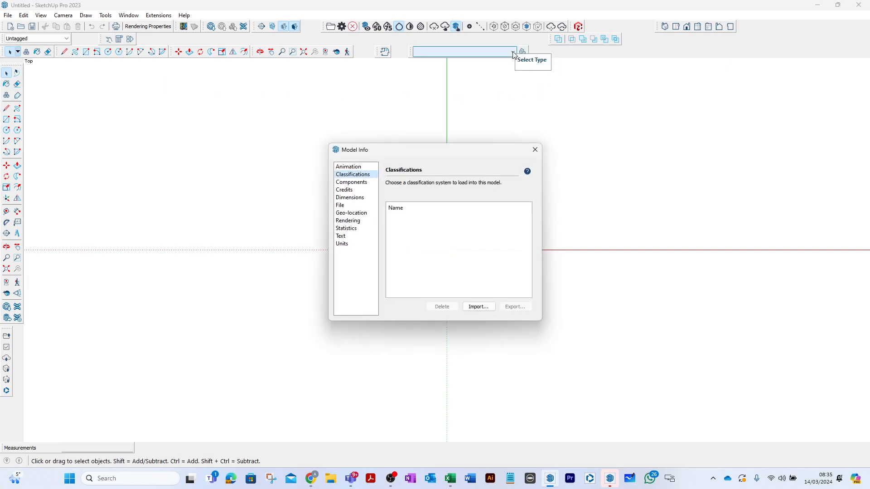
pyautogui.click(535, 150)
pyautogui.moveTo(417, 52); pyautogui.dragTo(428, 129)
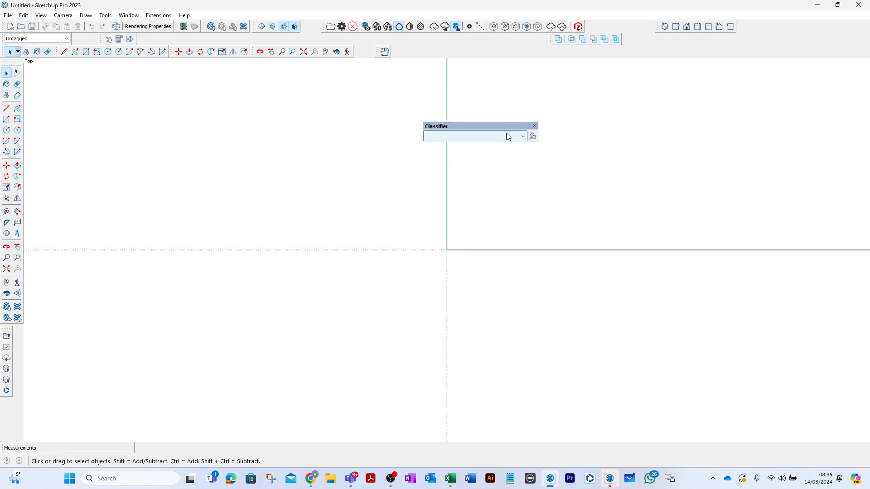
pyautogui.click(535, 126)
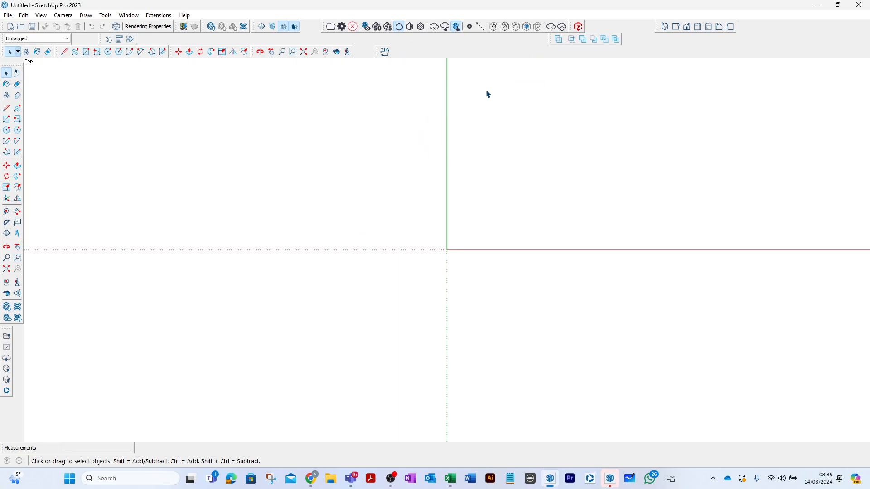
# - Show the Classifier toolbar and dock it among the other toolbars above the model
pyautogui.rightClick(452, 52)
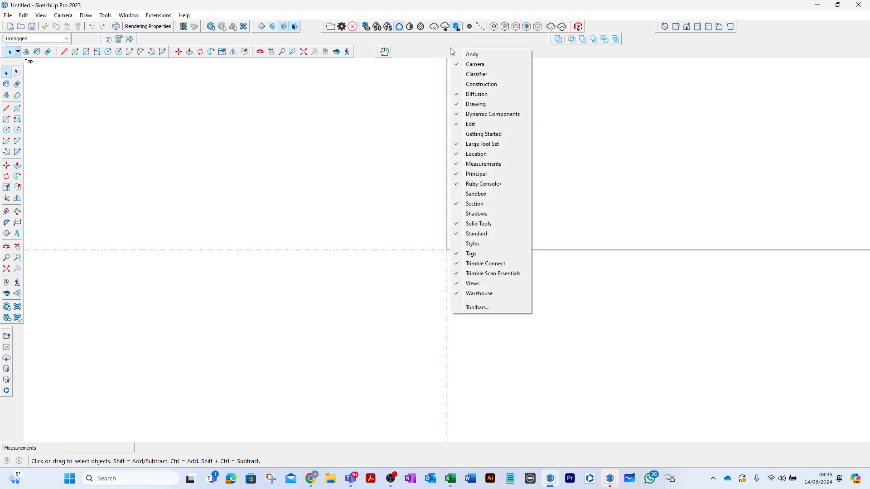
pyautogui.click(454, 75)
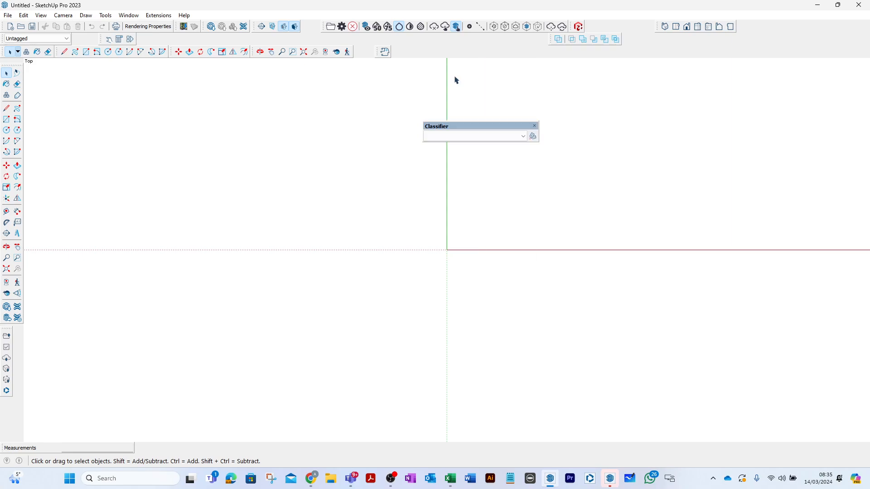
pyautogui.moveTo(497, 126); pyautogui.dragTo(485, 46)
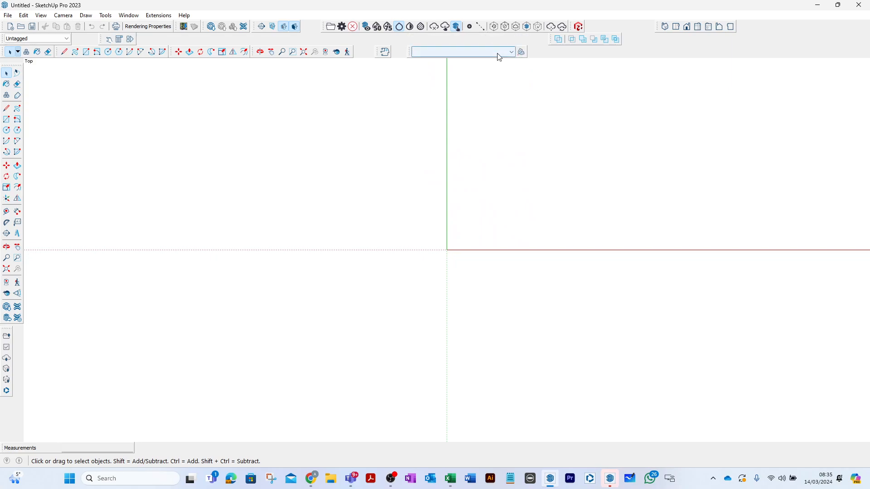
# - Import the IFC4.skc classification system into the model and check the Classifier type list
pyautogui.click(514, 53)
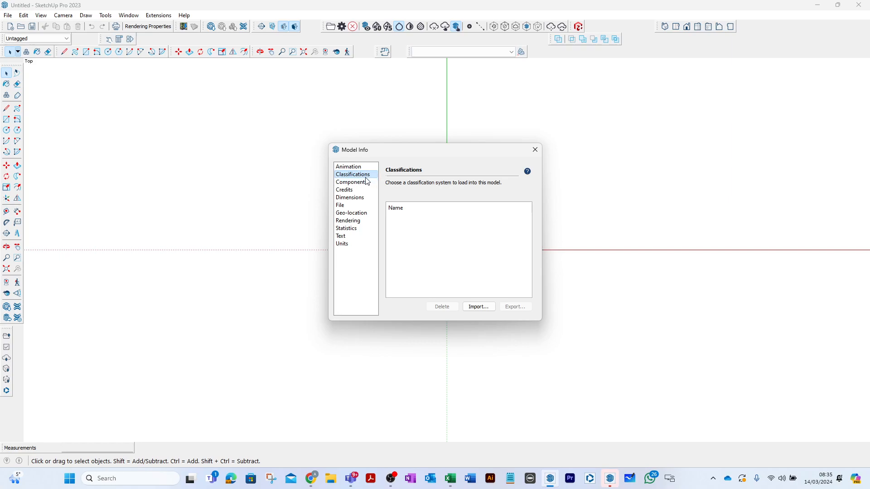
pyautogui.click(487, 310)
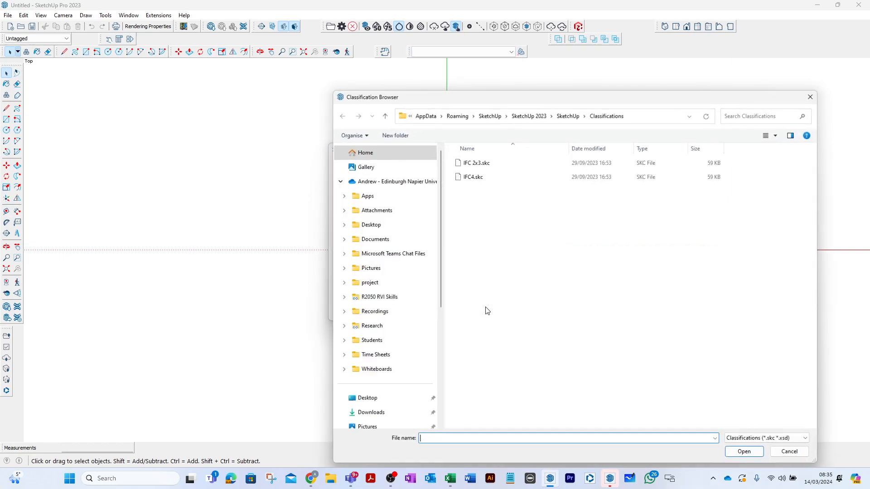
pyautogui.click(481, 179)
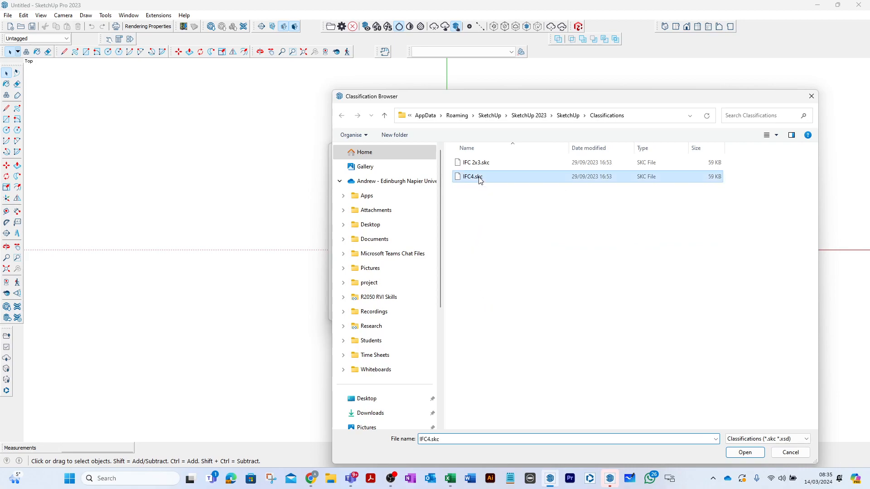
pyautogui.click(746, 453)
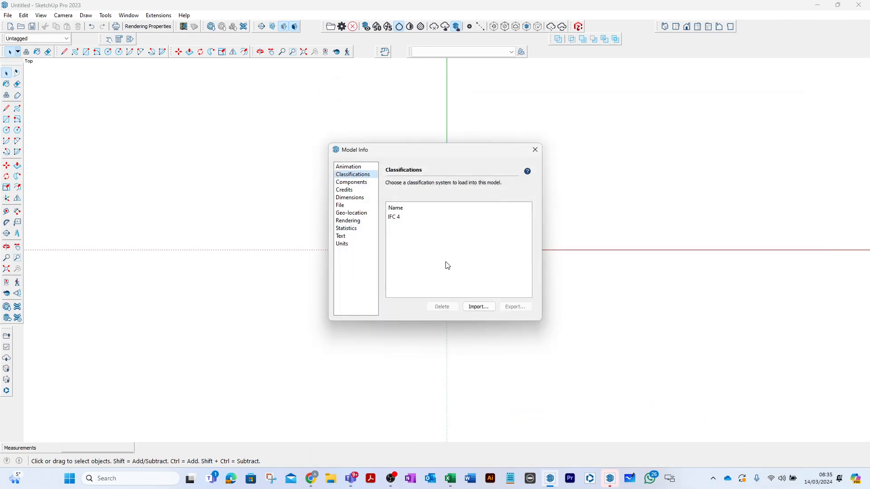
pyautogui.click(535, 150)
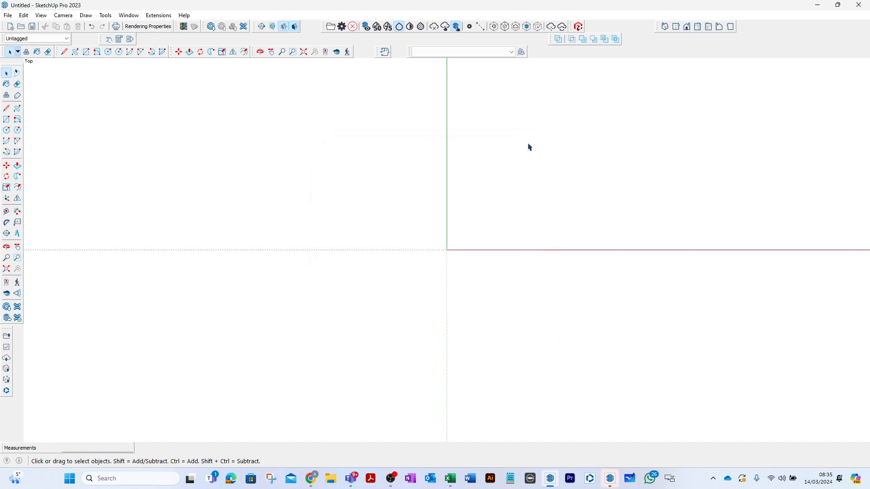
pyautogui.click(499, 52)
pyautogui.click(504, 131)
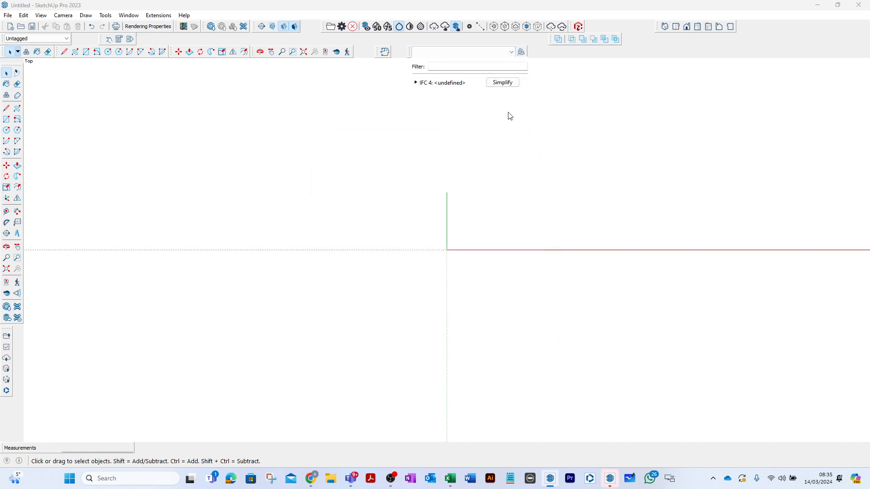
pyautogui.click(535, 82)
pyautogui.click(7, 108)
pyautogui.click(461, 244)
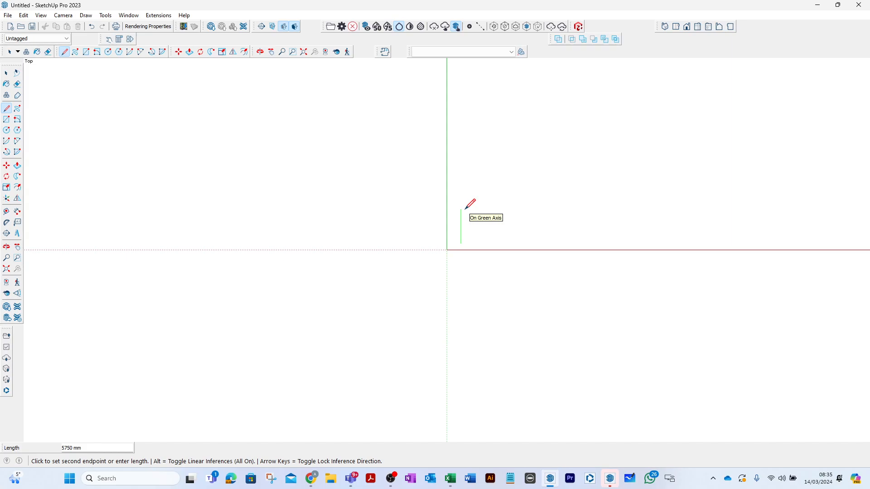
pyautogui.write('140')
pyautogui.press('Return')
pyautogui.scroll(15, 483, 234)
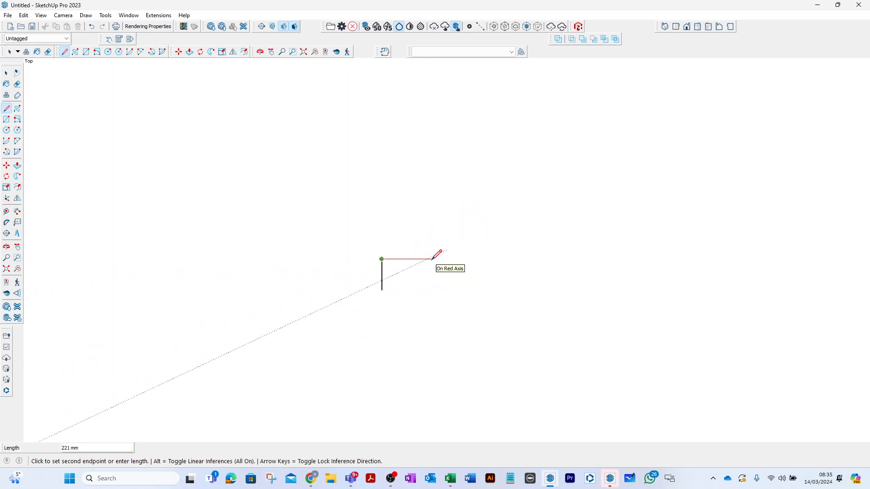
pyautogui.write('38')
pyautogui.press('Return')
pyautogui.press('Escape')
pyautogui.hotkey('ctrl', 'z')
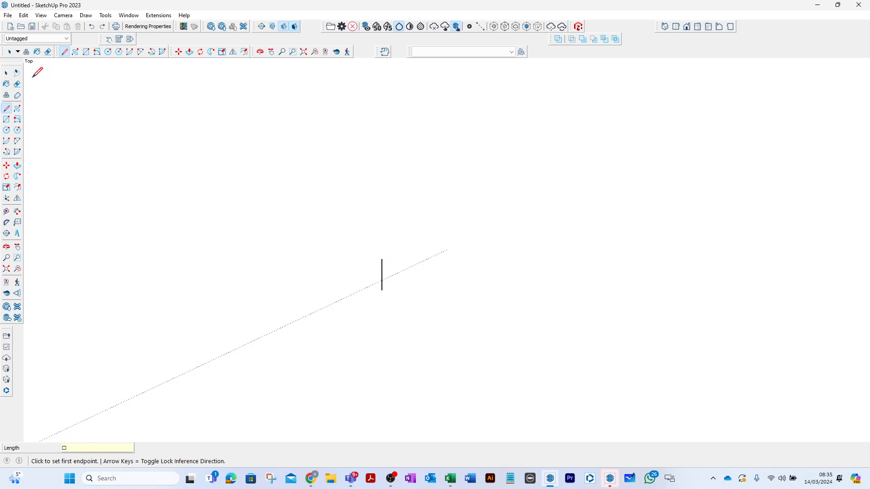
pyautogui.click(6, 73)
pyautogui.moveTo(412, 237); pyautogui.dragTo(360, 323)
pyautogui.press('Delete')
# - Draw a 145 mm line along the green axis and a 45 mm line from its end along the red axis
pyautogui.click(7, 109)
pyautogui.click(380, 345)
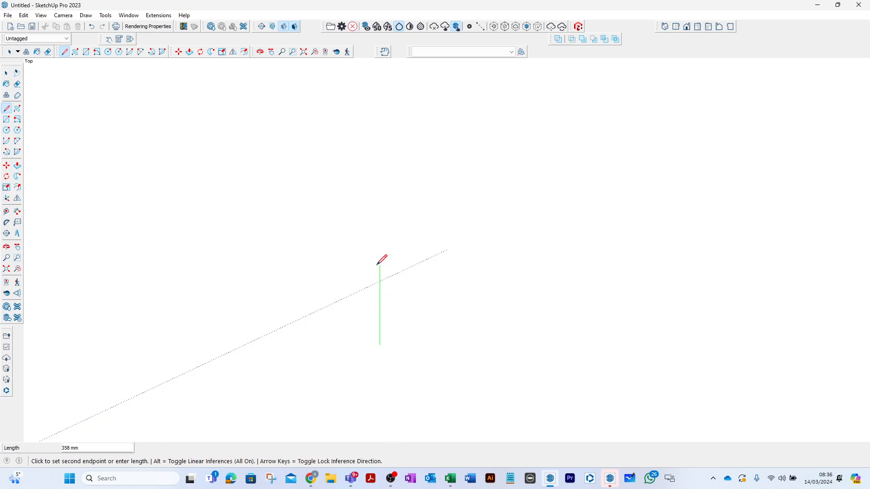
pyautogui.press('Return')
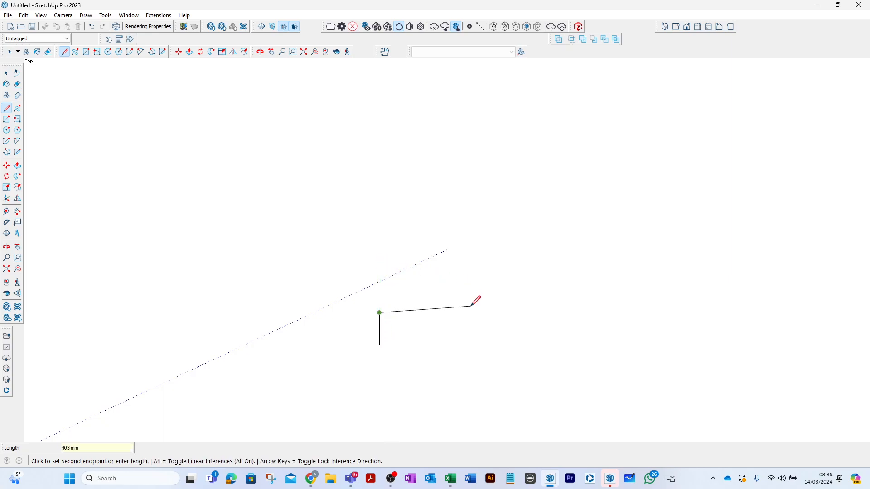
pyautogui.write('45')
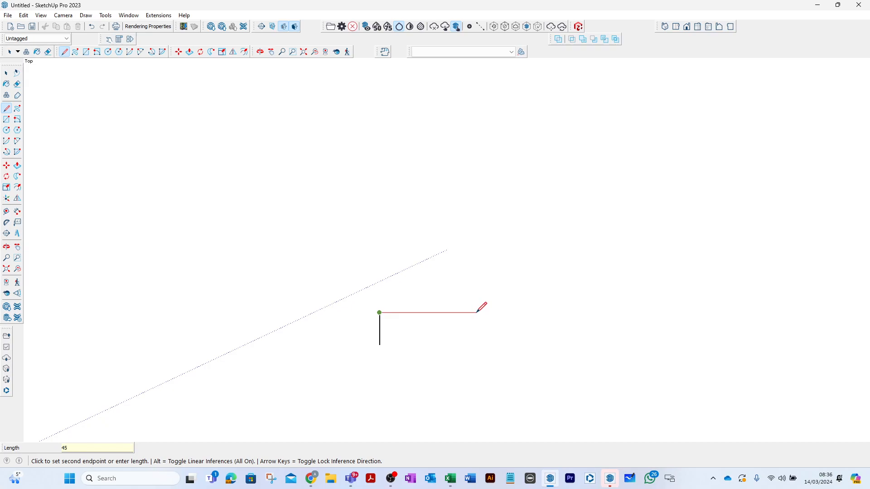
pyautogui.press('Return')
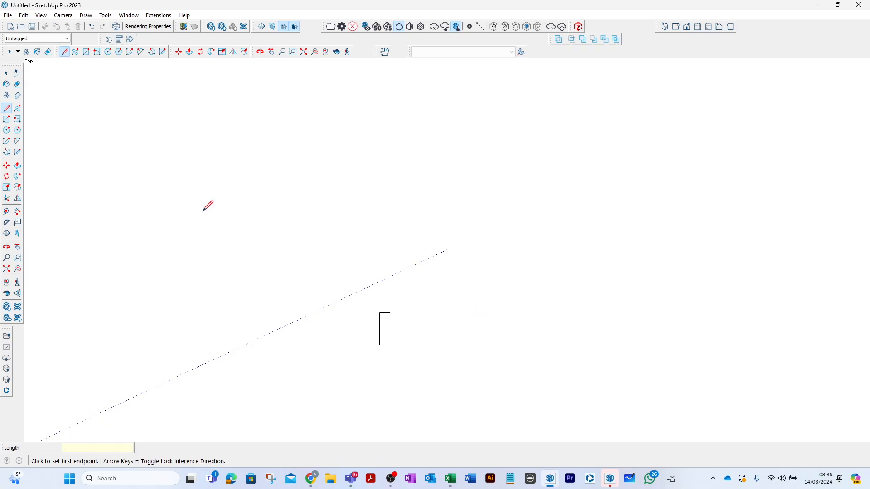
# - Draw a 45 mm by 145 mm rectangle between the free ends of the two lines
pyautogui.click(6, 119)
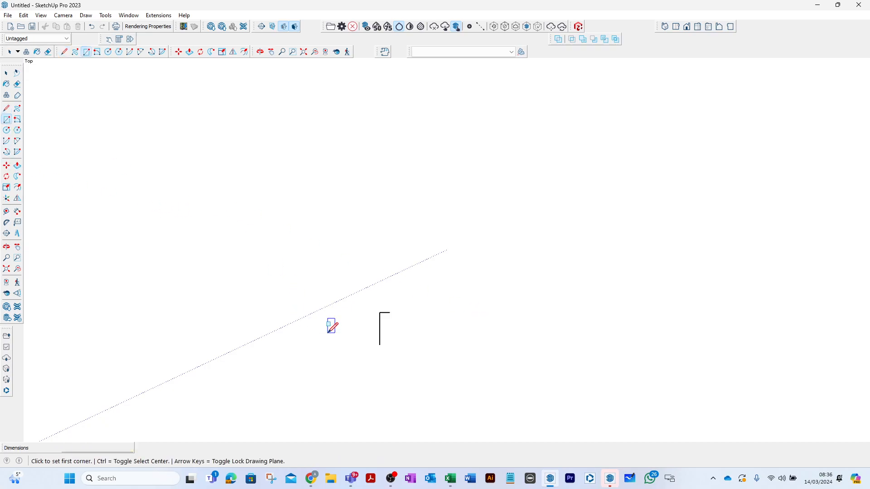
pyautogui.click(379, 346)
pyautogui.click(390, 313)
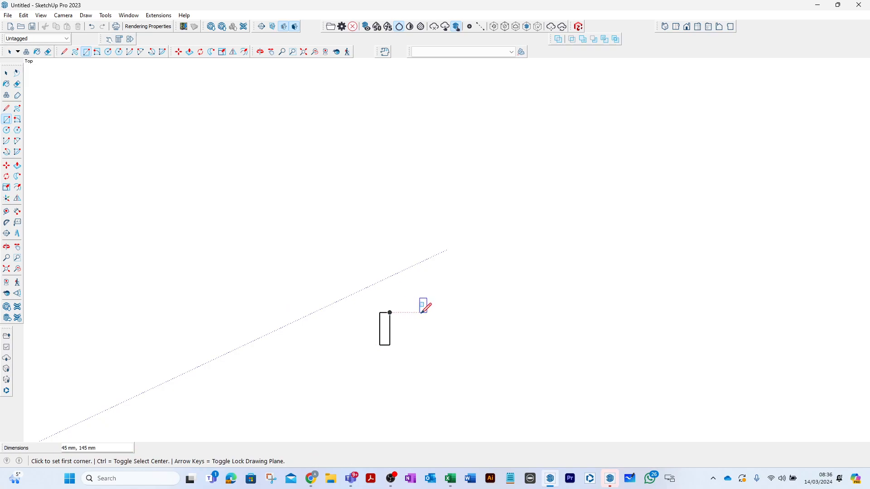
# - Push/Pull the rectangle upward about 675 mm to form an upright timber stud
pyautogui.click(7, 73)
pyautogui.moveTo(329, 285); pyautogui.dragTo(354, 282, button='middle')
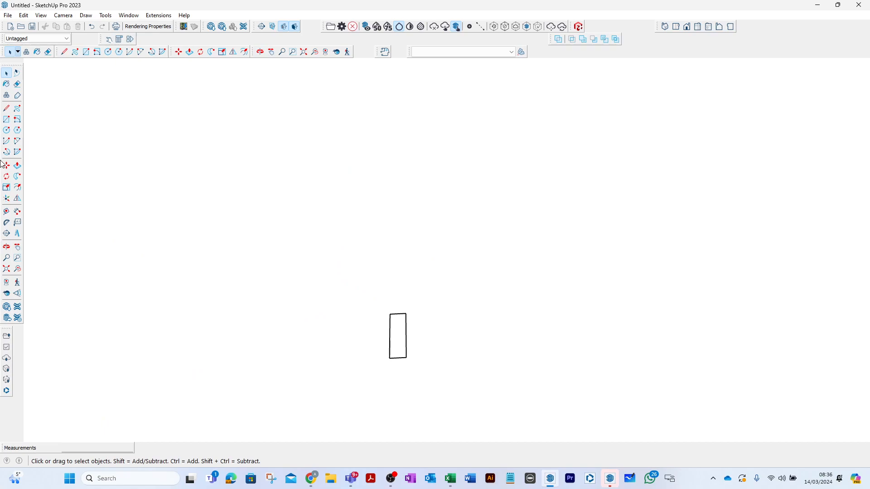
pyautogui.click(17, 165)
pyautogui.click(396, 349)
pyautogui.click(373, 163)
pyautogui.moveTo(373, 163)
pyautogui.mouseDown(button='middle')
pyautogui.moveTo(431, 222)
pyautogui.moveTo(370, 157)
pyautogui.mouseUp(button='middle')
pyautogui.scroll(-1, 370, 157)
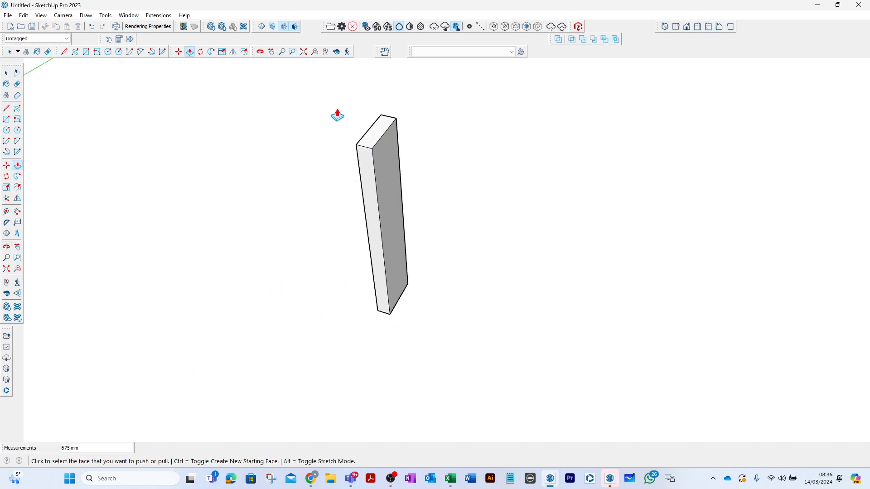
# - Make the whole timber stud into a component with the definition name 2_ZZ_TFStud_Tim_TC16
pyautogui.click(5, 74)
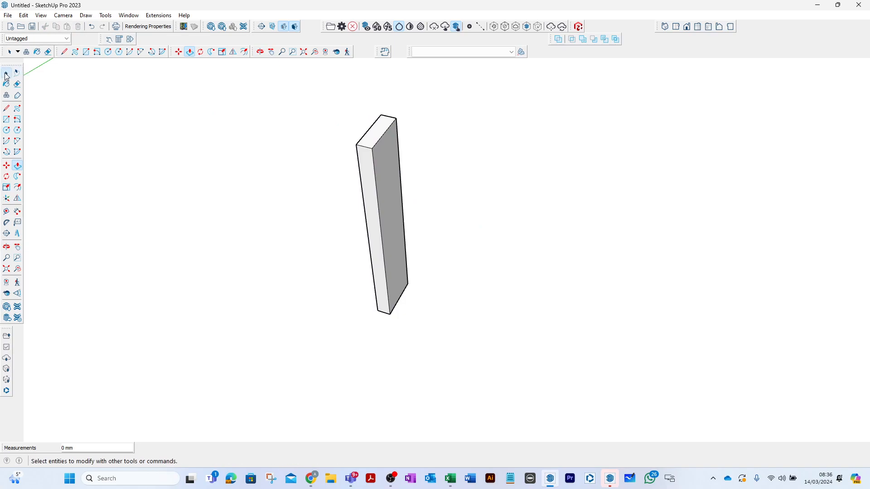
pyautogui.moveTo(324, 101); pyautogui.dragTo(463, 354)
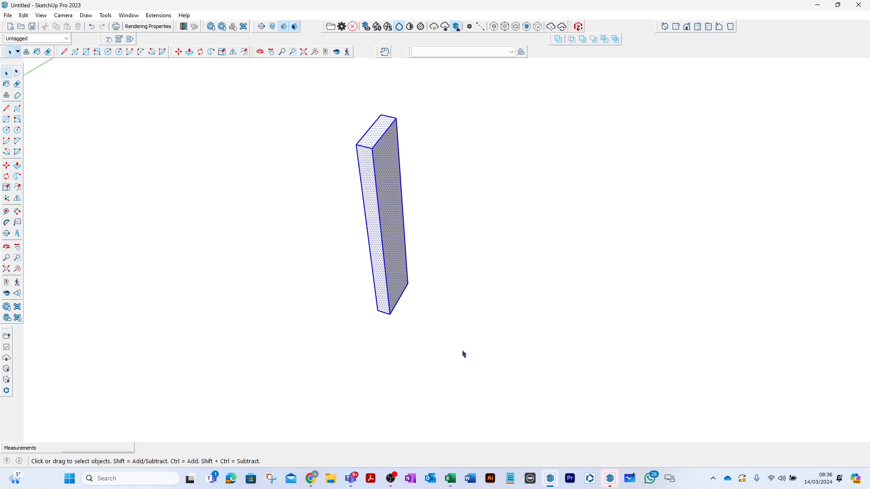
pyautogui.rightClick(396, 181)
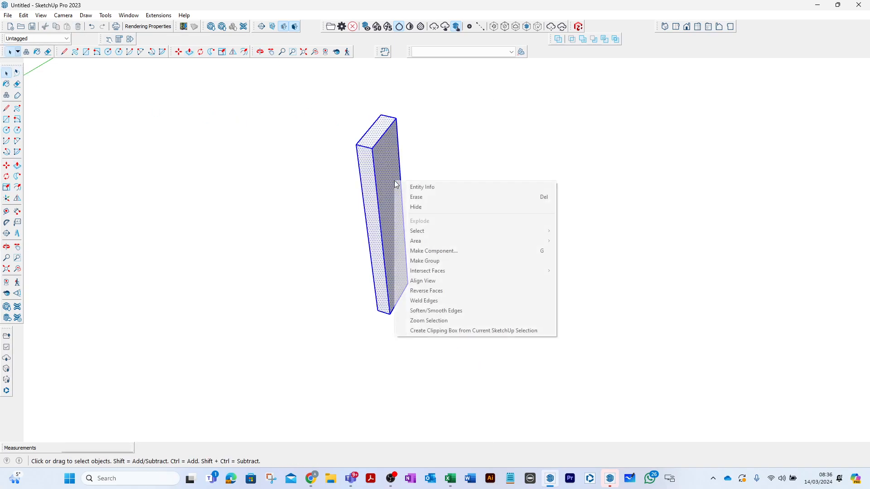
pyautogui.click(437, 253)
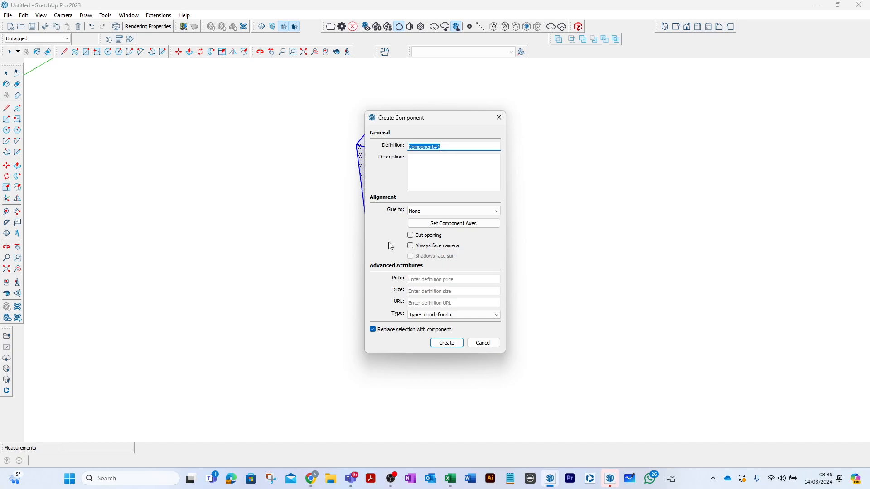
pyautogui.write('2_ZZ')
pyautogui.write('TFStud')
pyautogui.write('_Tim_TC16')
pyautogui.click(445, 344)
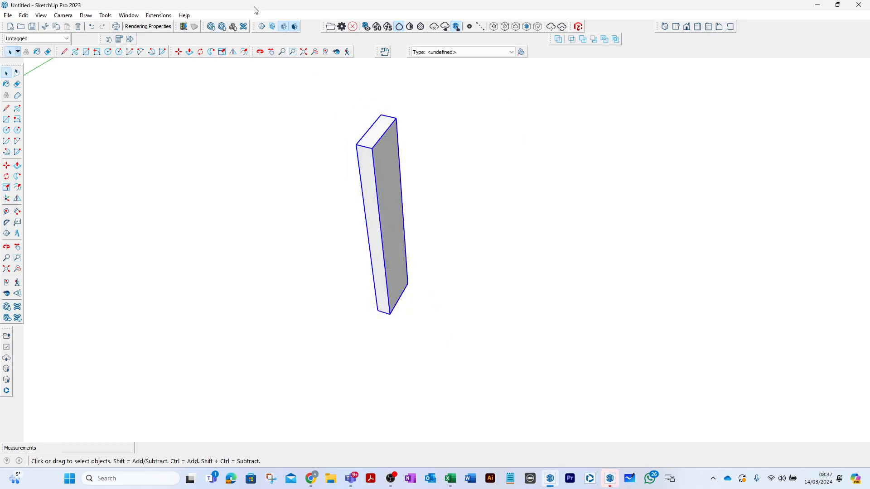
# - Show the Default Tray and check the stud component's entity info
pyautogui.click(128, 15)
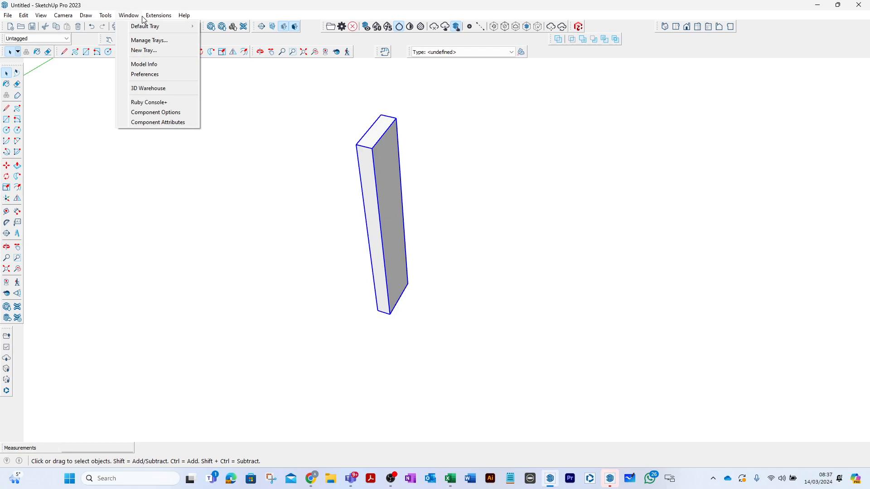
pyautogui.moveTo(145, 28)
pyautogui.click(214, 26)
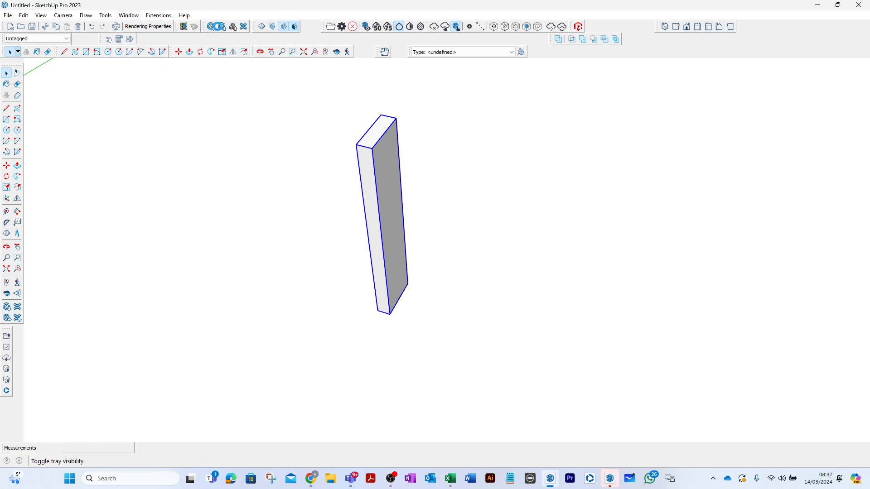
pyautogui.scroll(-5, 760, 341)
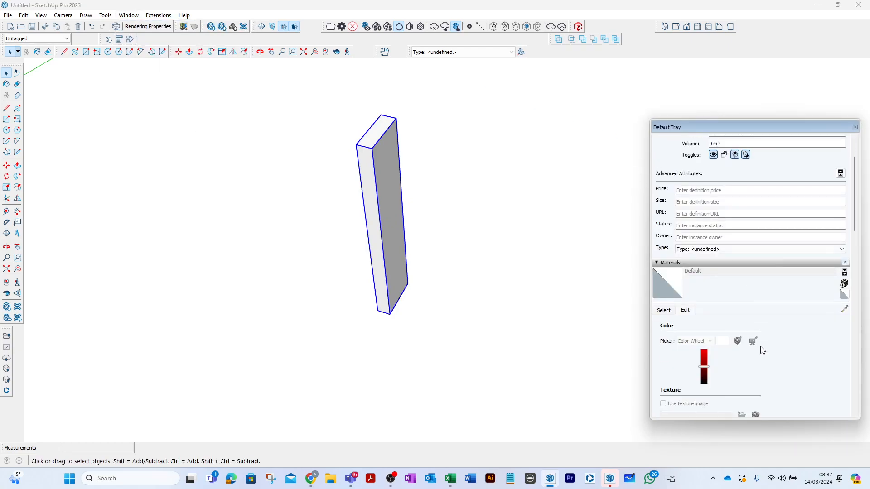
pyautogui.scroll(4, 725, 326)
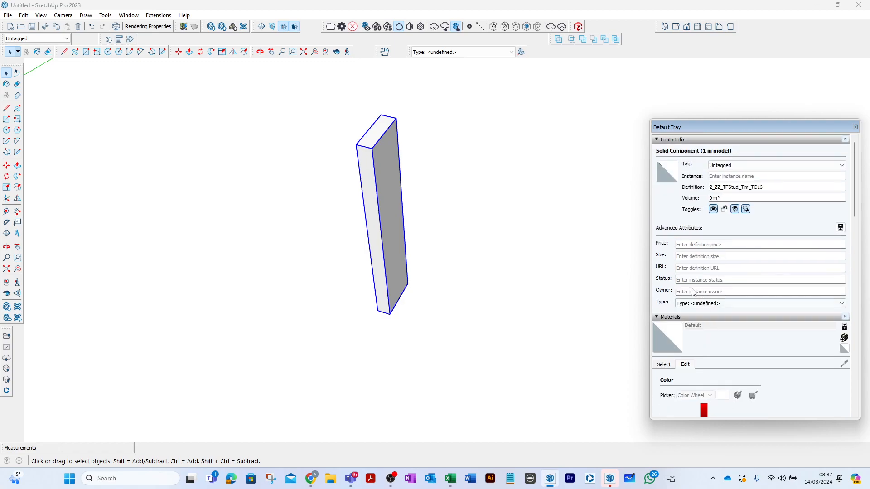
# - Paint the stud component with the pale yellow Color E01 from the Colors collection
pyautogui.click(657, 317)
pyautogui.click(658, 319)
pyautogui.click(664, 364)
pyautogui.scroll(-3, 705, 374)
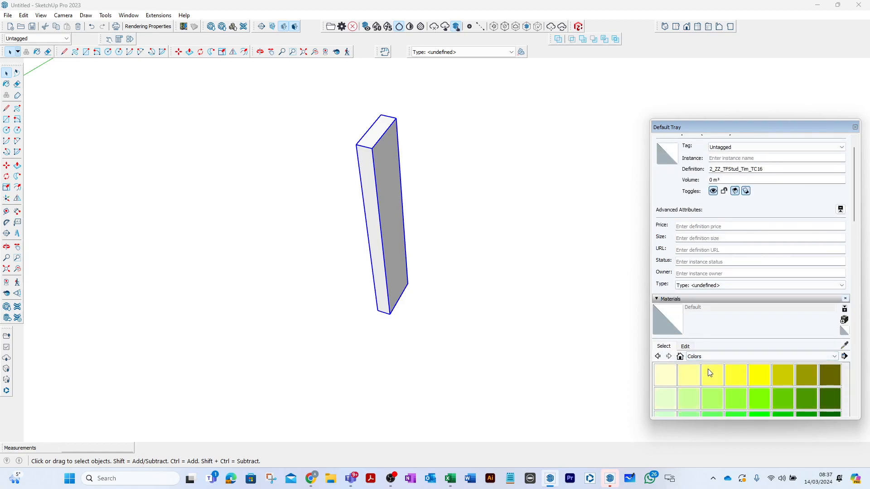
pyautogui.click(686, 379)
pyautogui.click(667, 242)
pyautogui.click(387, 165)
pyautogui.click(7, 73)
pyautogui.click(443, 150)
# - Copy the stud 45 mm along the red axis so the copy sits directly against the original
pyautogui.click(390, 140)
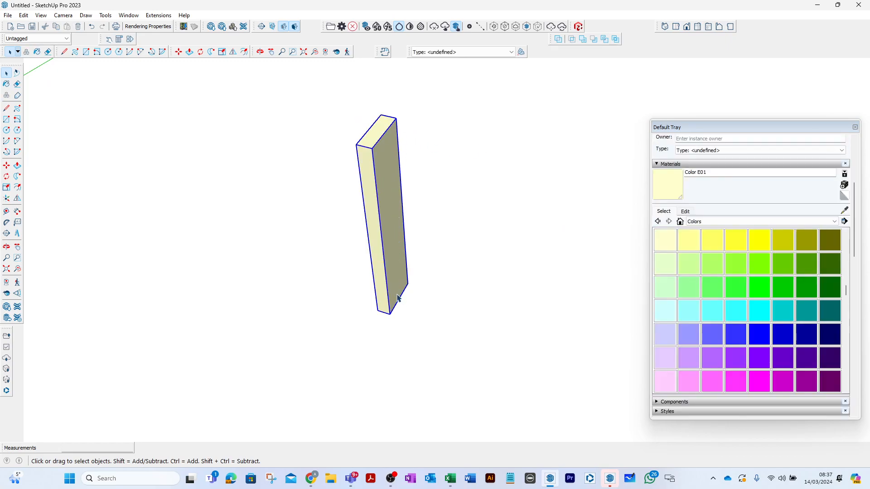
pyautogui.moveTo(371, 185); pyautogui.dragTo(325, 249, button='middle')
pyautogui.press('m')
pyautogui.click(307, 340)
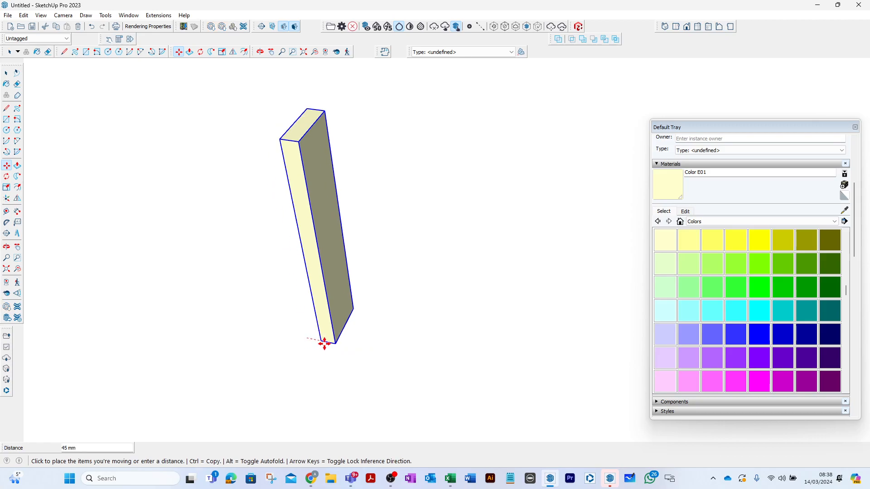
pyautogui.press('ctrl')
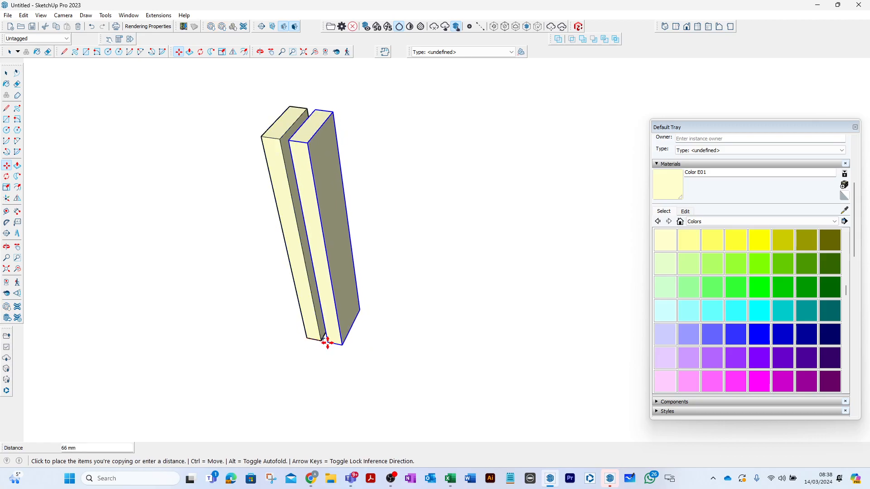
pyautogui.click(325, 343)
# - Rotate the copied stud 90 degrees about its bottom corner in the red-blue plane so it lies flat as a bottom rail
pyautogui.press('q')
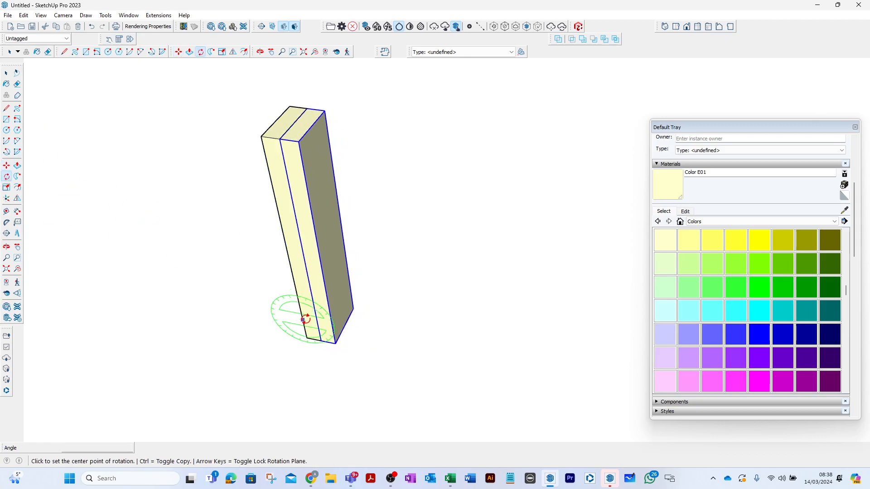
pyautogui.click(321, 340)
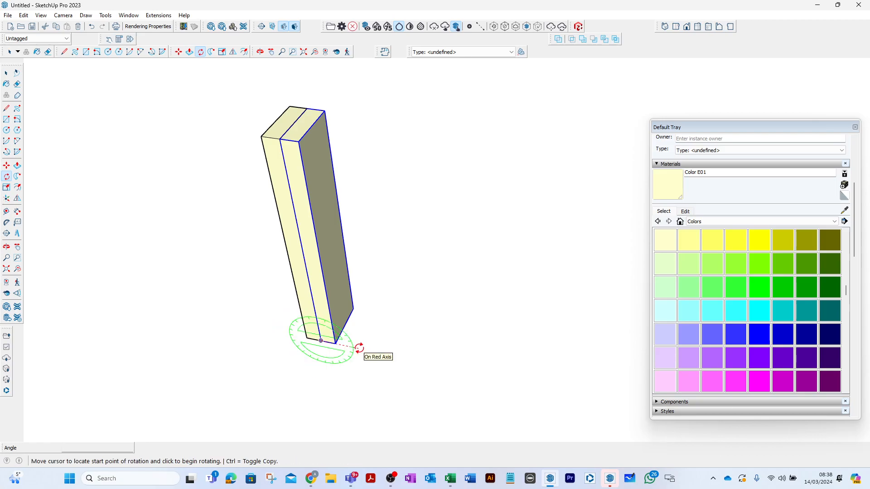
pyautogui.click(360, 348)
pyautogui.write('90')
pyautogui.press('Return')
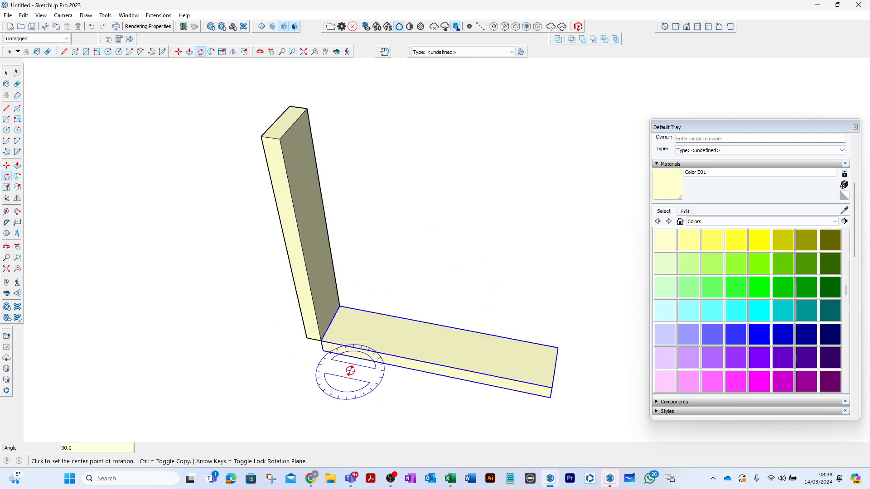
# - Move the horizontal member 45 mm along the red axis so its end sits flush under the stud's outer edge
pyautogui.click(7, 74)
pyautogui.click(108, 128)
pyautogui.click(367, 350)
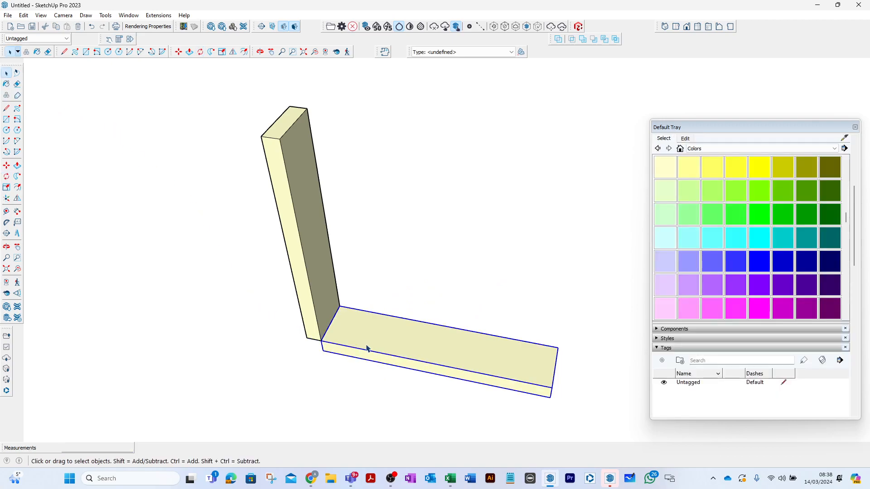
pyautogui.press('m')
pyautogui.click(322, 341)
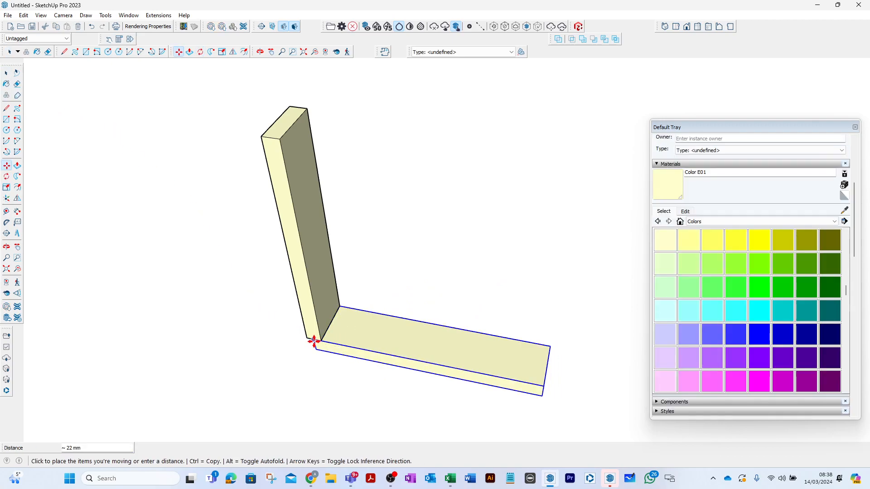
pyautogui.click(307, 340)
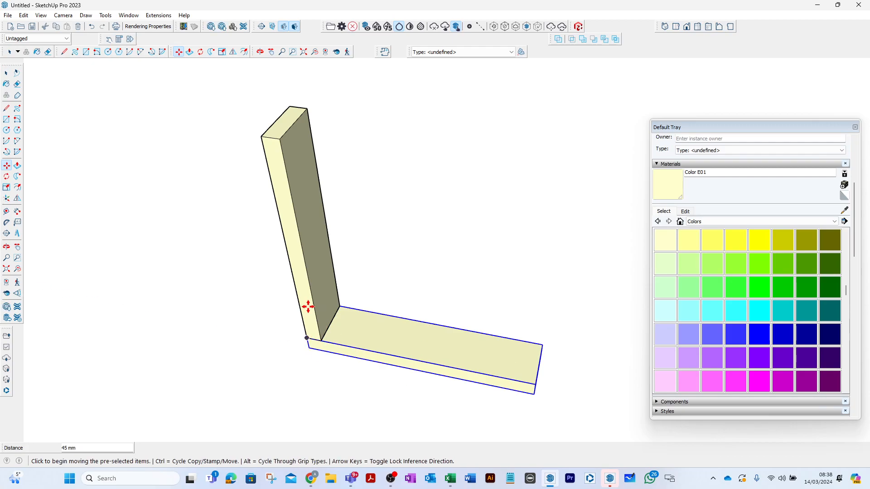
pyautogui.click(6, 74)
pyautogui.click(234, 216)
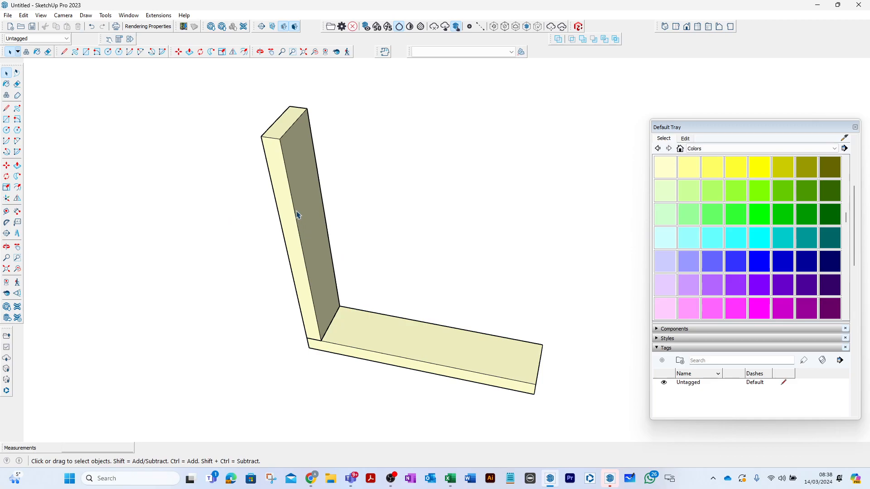
# - Make the horizontal member a unique component, separate from the stud definition
pyautogui.click(351, 327)
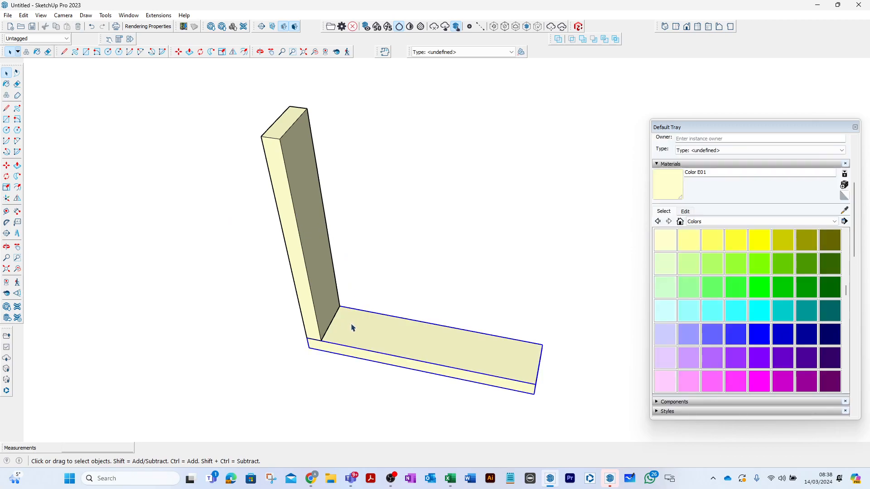
pyautogui.rightClick(352, 326)
pyautogui.click(388, 151)
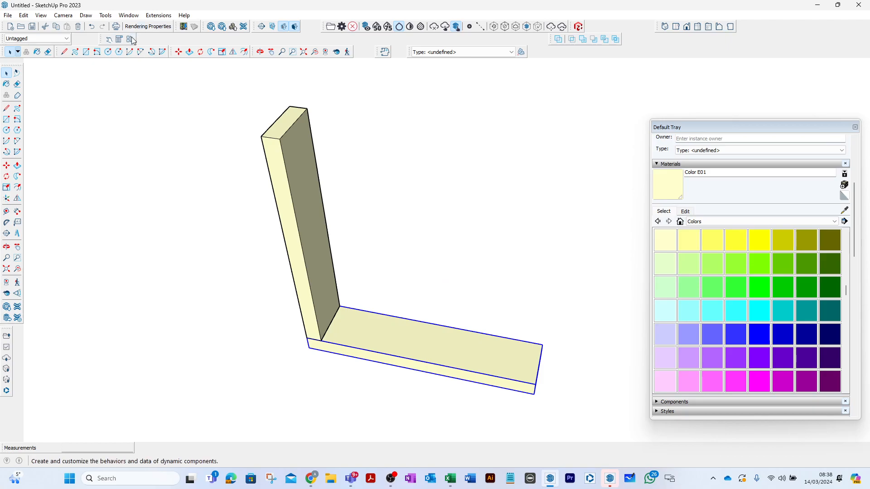
# - Undock the Dynamic Components toolbar and dock it beside the classifier type list
pyautogui.moveTo(99, 40); pyautogui.dragTo(168, 122)
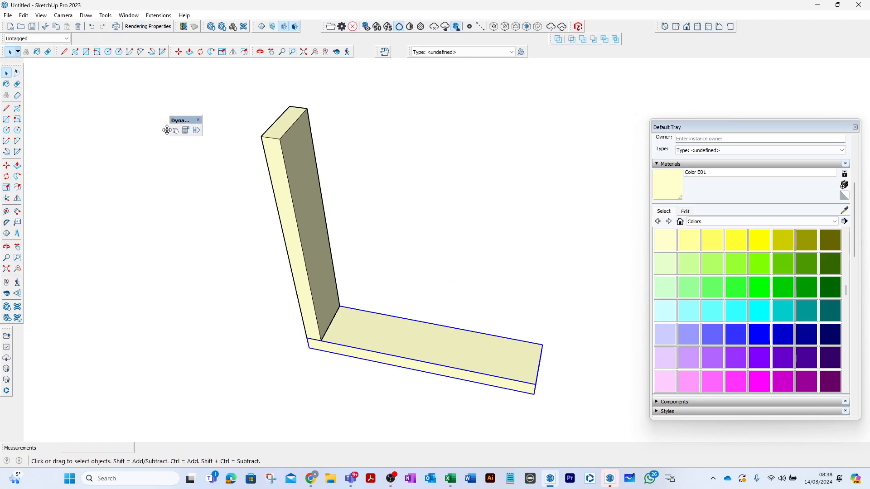
pyautogui.click(200, 121)
pyautogui.rightClick(258, 39)
pyautogui.moveTo(194, 122); pyautogui.dragTo(551, 52)
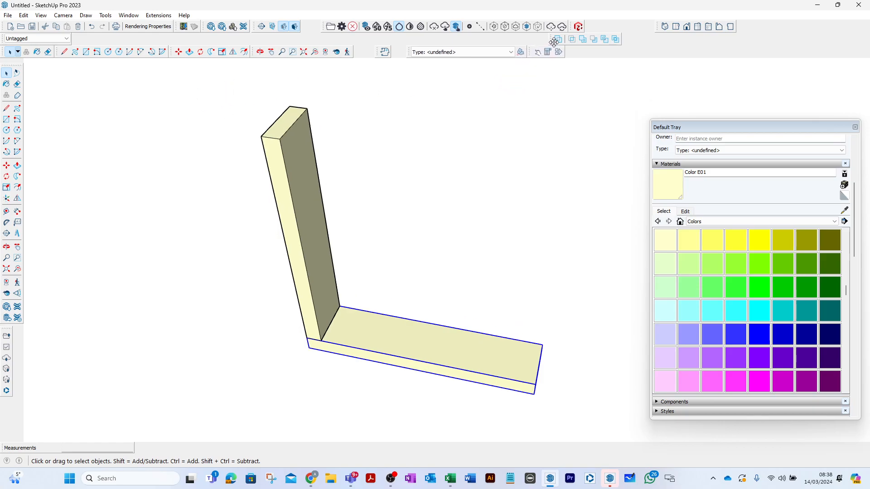
# - Rename the horizontal component as 2_ZZ_TFRail_Tim_TC16 in its component attributes
pyautogui.click(548, 52)
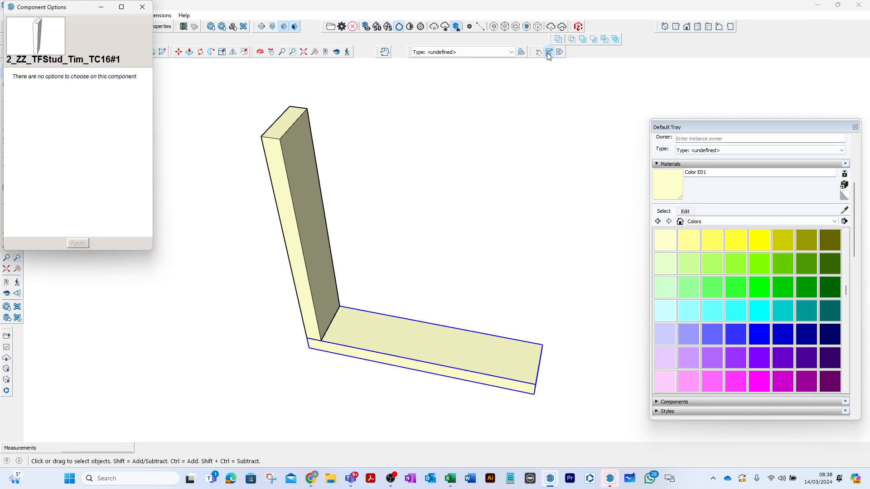
pyautogui.click(142, 6)
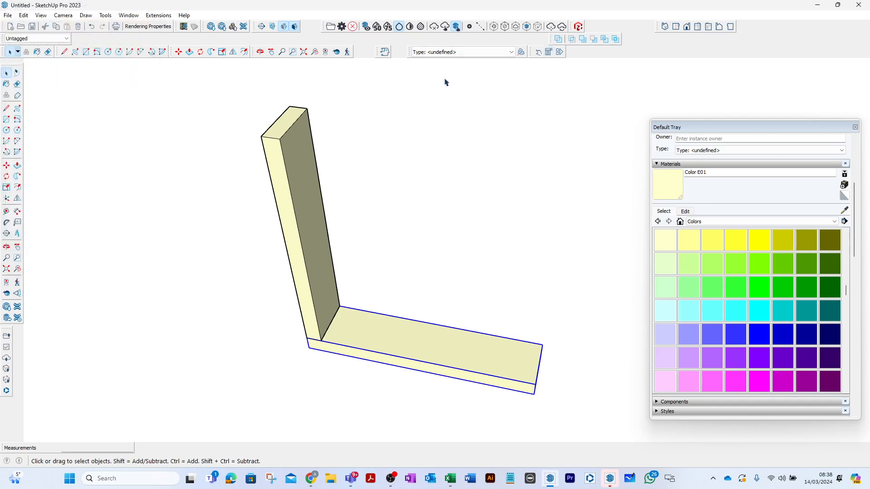
pyautogui.click(559, 51)
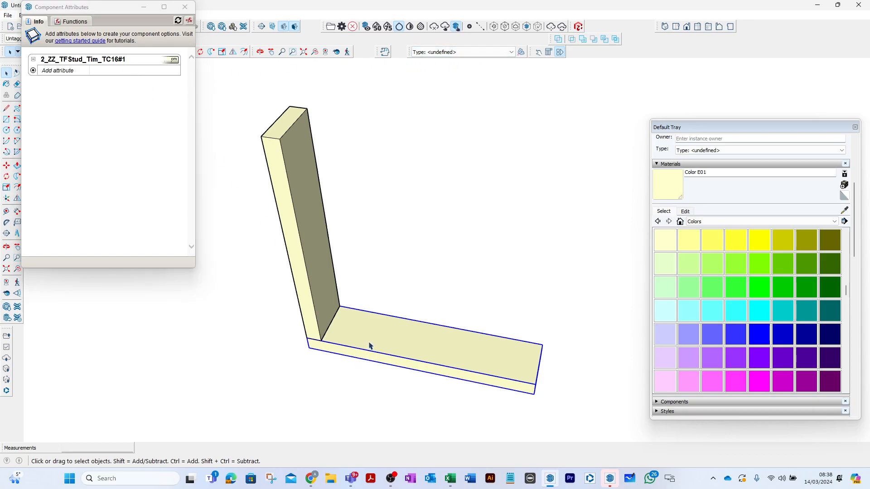
pyautogui.click(121, 62)
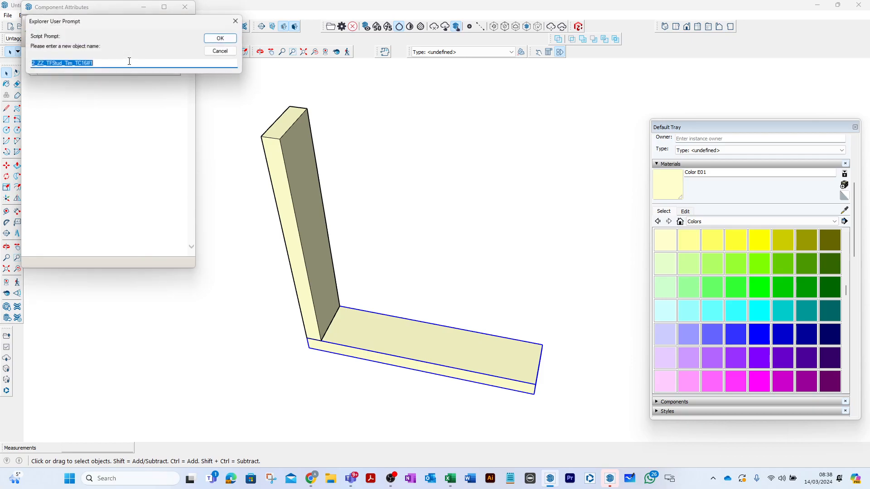
pyautogui.click(62, 63)
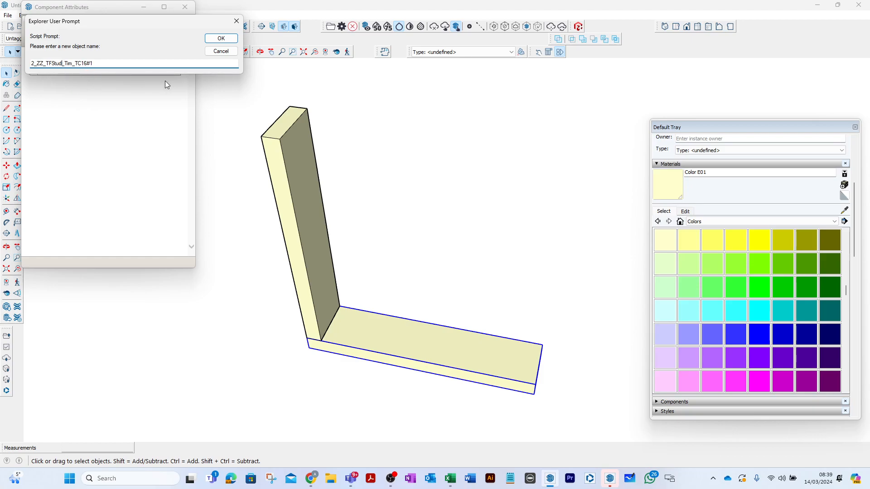
pyautogui.press('BackSpace')
pyautogui.press('BackSpace')
pyautogui.press('BackSpace')
pyautogui.press('BackSpace')
pyautogui.write('Rail')
pyautogui.click(221, 38)
pyautogui.click(364, 170)
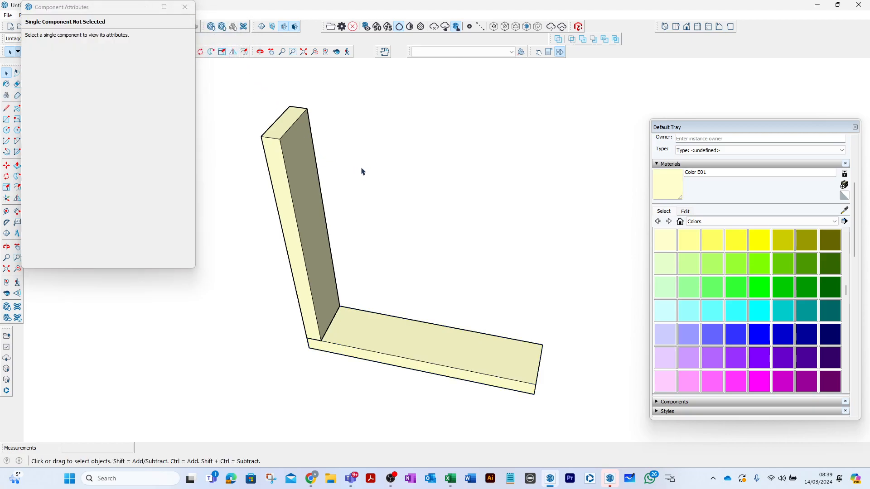
# - Copy the bottom rail 2400 mm upward along the stud's edge direction to make the top rail
pyautogui.click(334, 343)
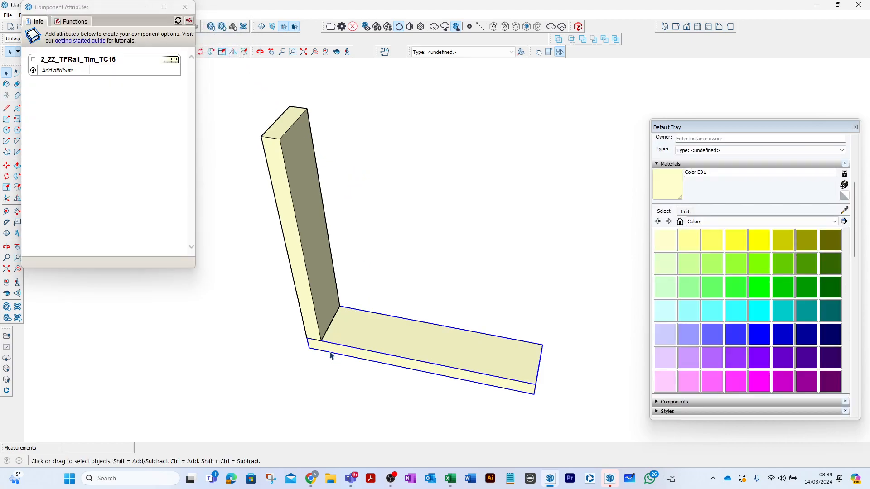
pyautogui.press('m')
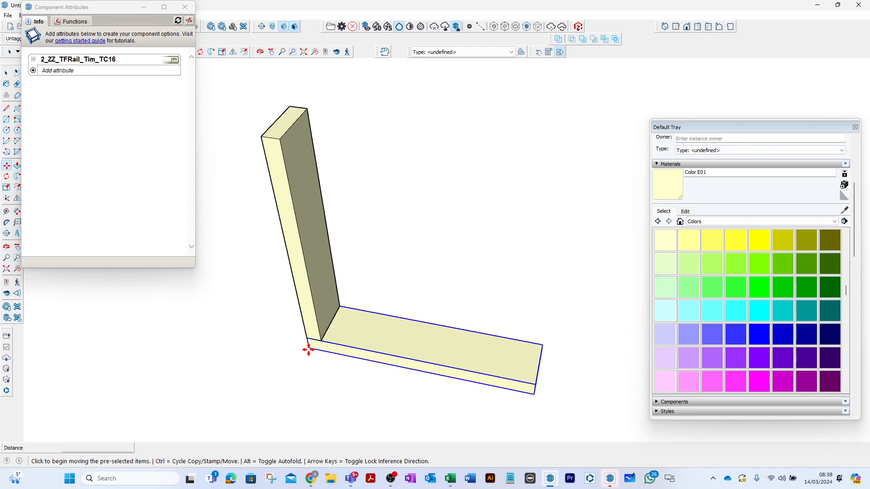
pyautogui.click(308, 350)
pyautogui.press('ctrl')
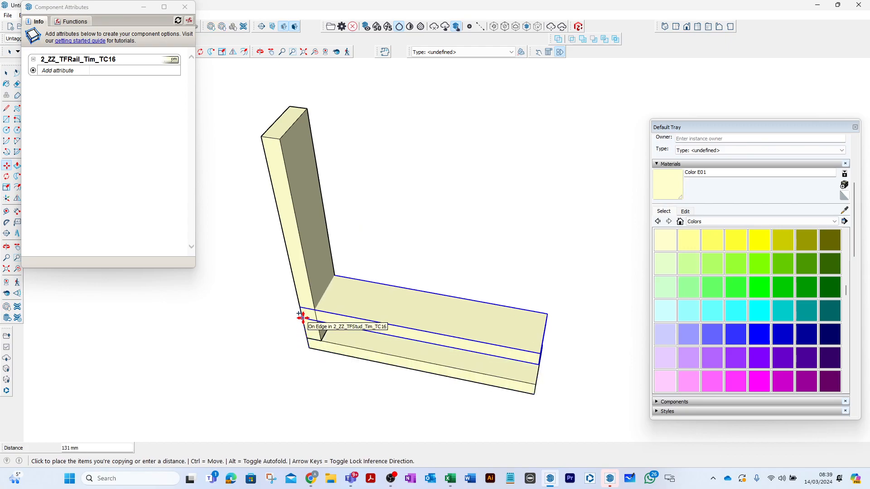
pyautogui.write('2')
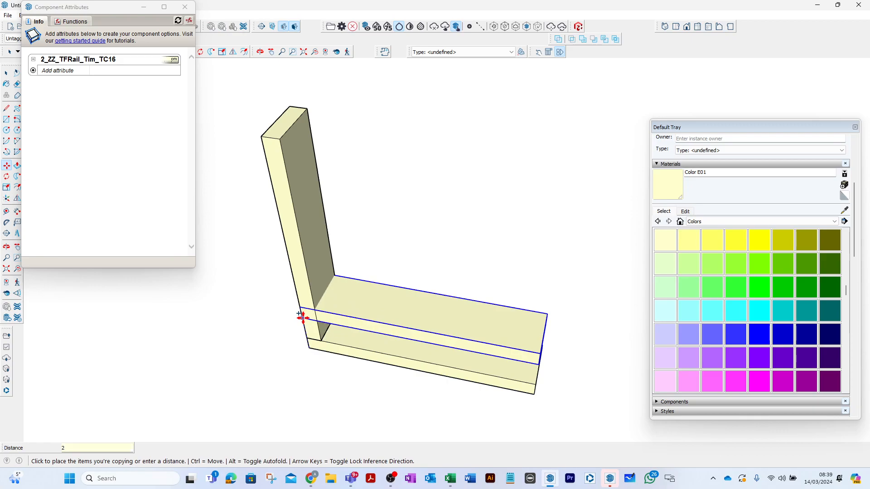
pyautogui.press('Return')
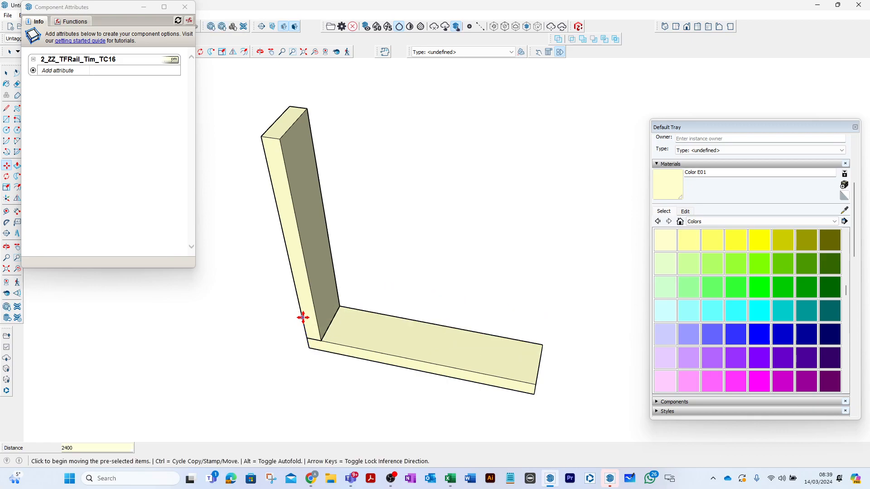
# - Move the top rail down 45 mm
pyautogui.scroll(-5, 303, 317)
pyautogui.scroll(3, 215, 149)
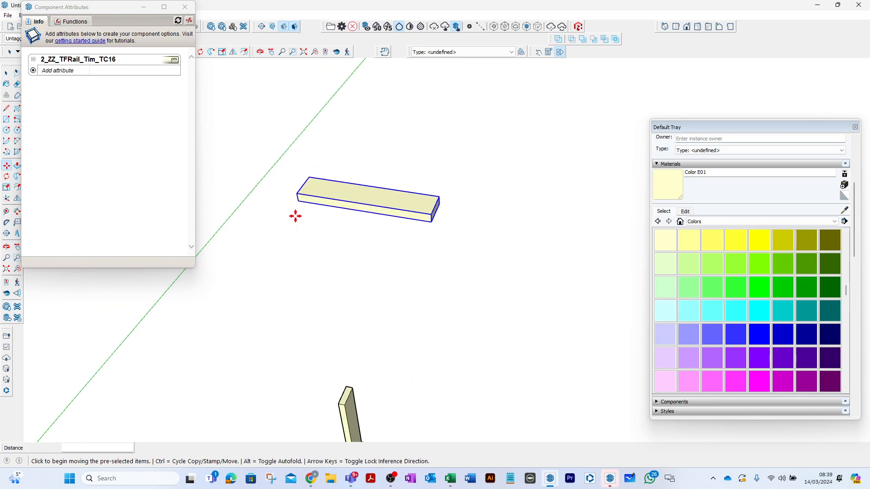
pyautogui.click(296, 194)
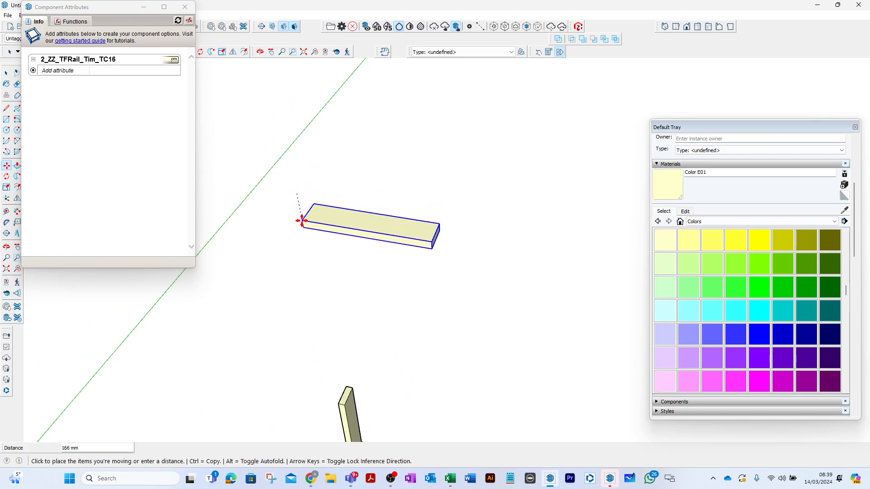
pyautogui.press('Escape')
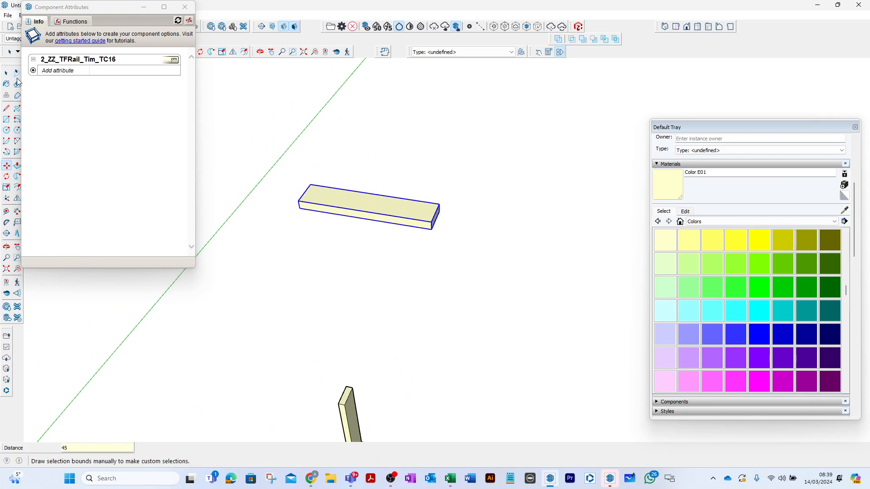
# - Measure the frame's overall height from the top rail's upper corner to the bottom rail's lower corner
pyautogui.click(7, 74)
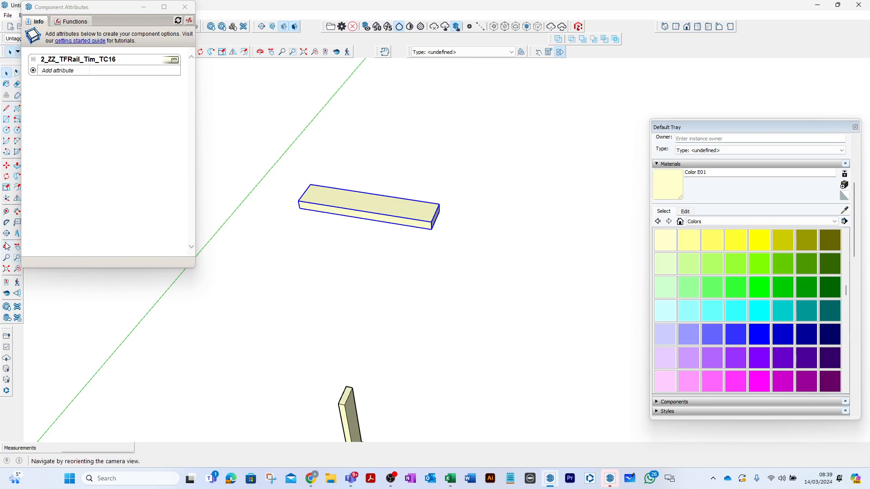
pyautogui.click(8, 212)
pyautogui.click(305, 194)
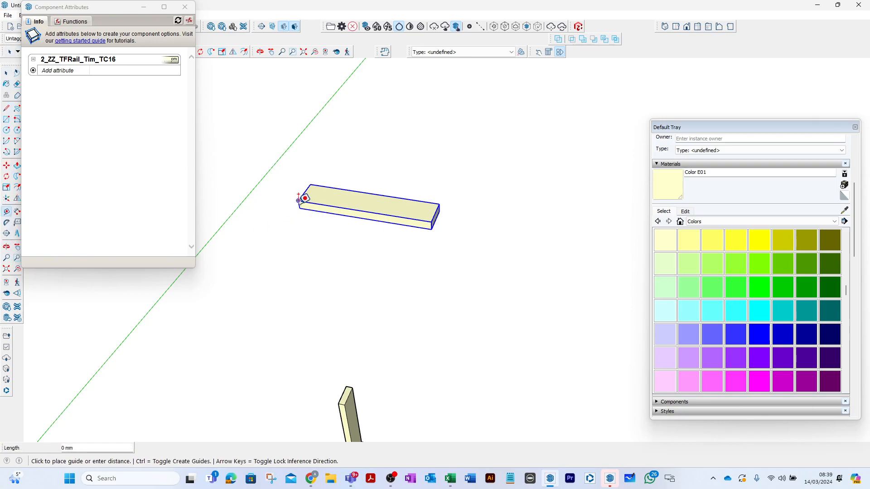
pyautogui.scroll(-2, 305, 194)
pyautogui.scroll(2, 334, 365)
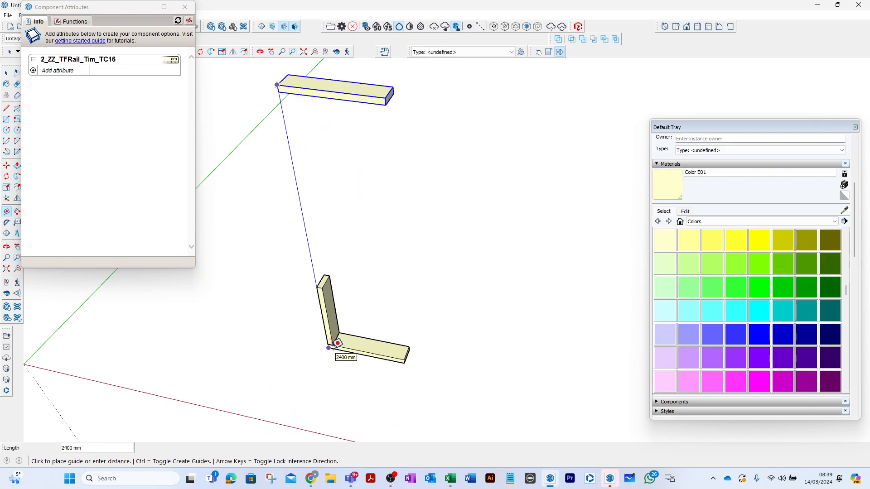
pyautogui.click(332, 344)
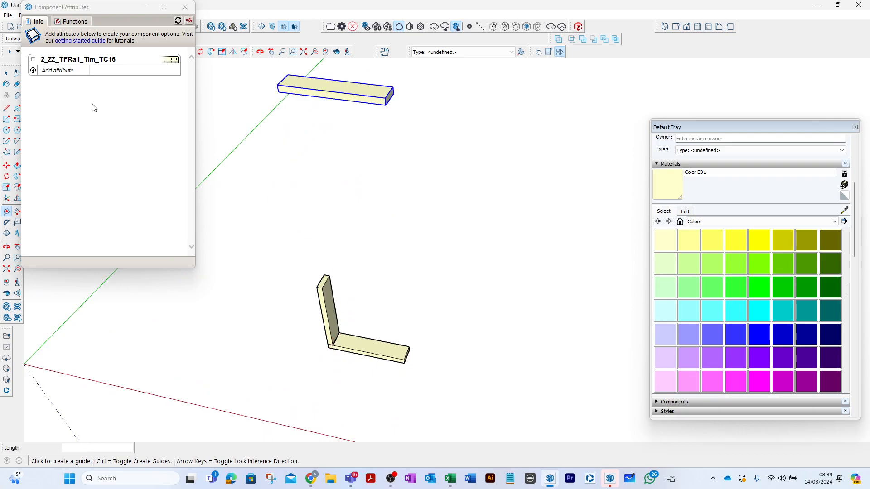
pyautogui.click(10, 74)
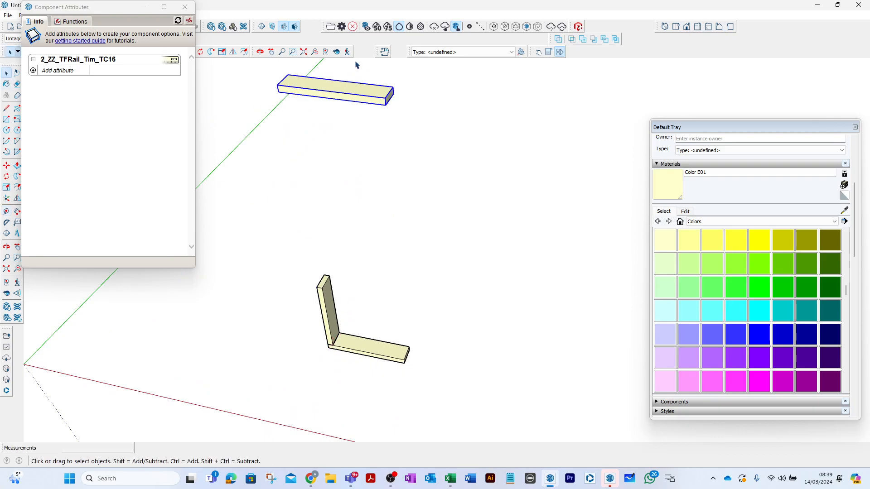
# - Minimise the Component Attributes window and place a guide line beyond the top rail's far end, measured from its near end edge
pyautogui.scroll(3, 363, 102)
pyautogui.scroll(-2, 493, 142)
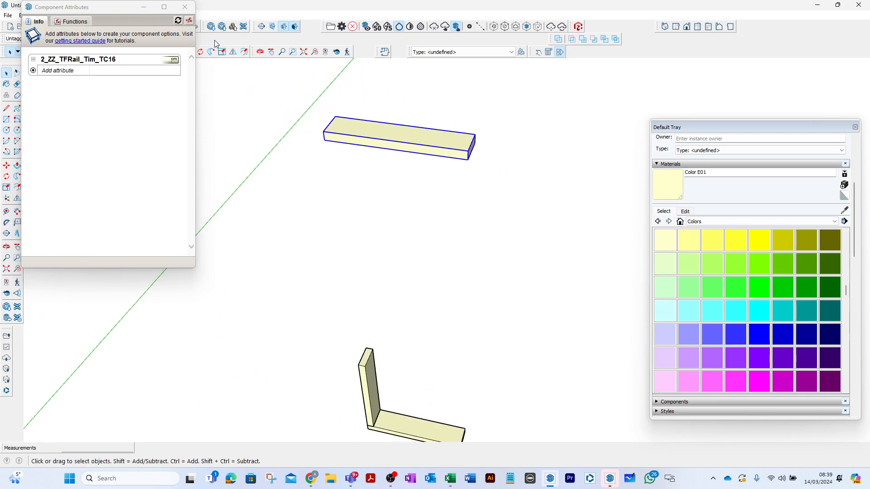
pyautogui.click(144, 7)
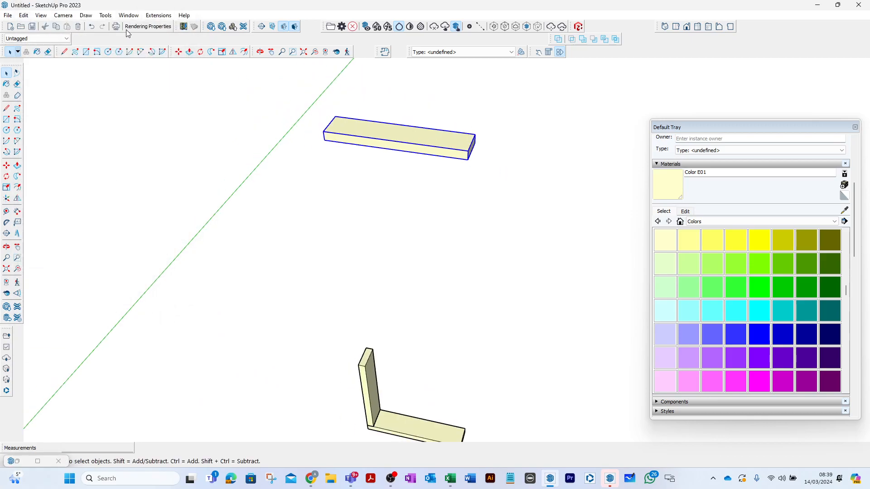
pyautogui.click(6, 212)
pyautogui.click(330, 123)
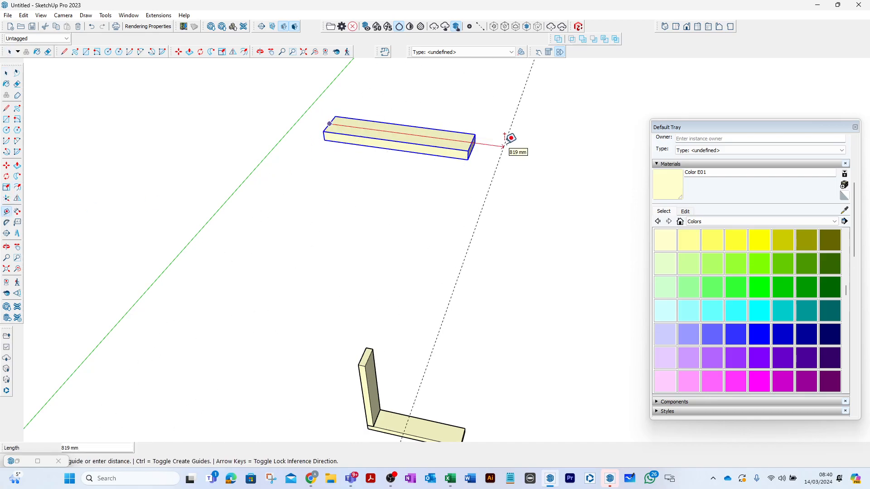
pyautogui.write('1200')
pyautogui.press('Return')
pyautogui.press('space')
# - Push/Pull the end face of the top rail inside its component out to the guide line
pyautogui.moveTo(447, 201); pyautogui.dragTo(390, 149, button='middle')
pyautogui.doubleClick(404, 118)
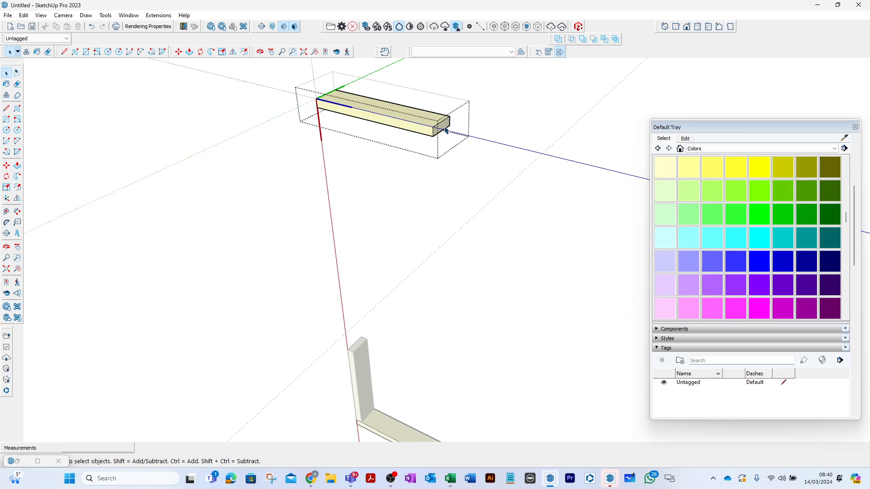
pyautogui.click(18, 166)
pyautogui.click(442, 123)
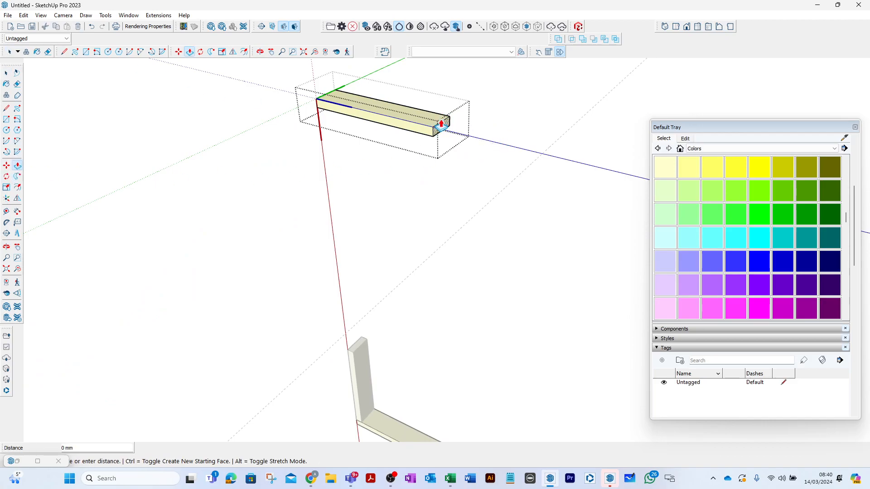
pyautogui.click(570, 141)
pyautogui.click(5, 73)
pyautogui.click(323, 138)
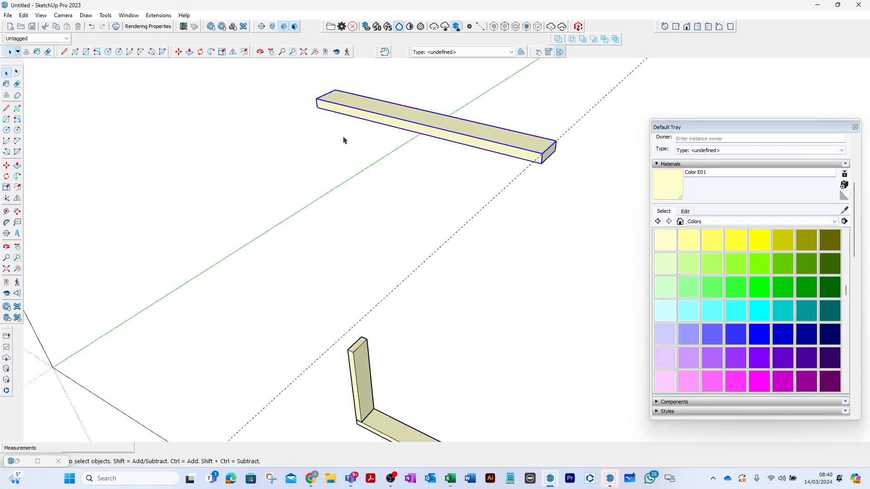
# - Delete the guide line at the top rail's far end
pyautogui.scroll(-2, 343, 140)
pyautogui.click(446, 190)
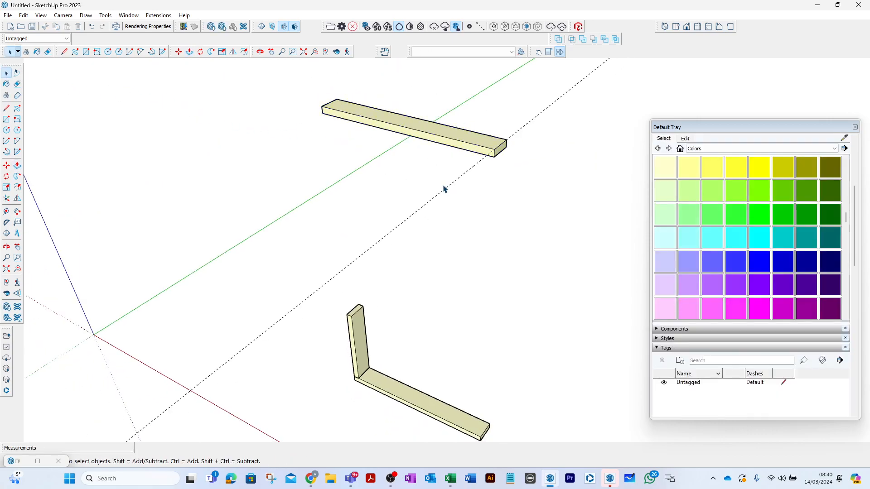
pyautogui.press('Delete')
# - Push/Pull the stud's top face inside its component up to the underside of the top rail
pyautogui.doubleClick(358, 329)
pyautogui.click(355, 314)
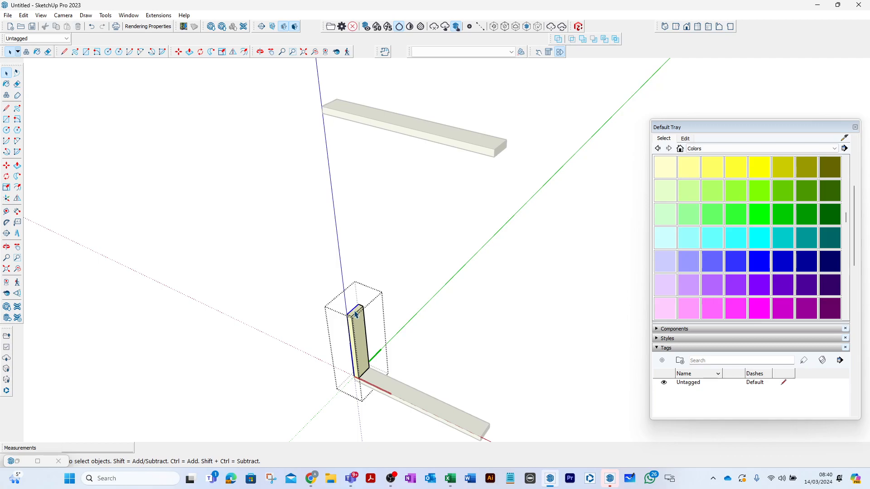
pyautogui.scroll(2, 356, 314)
pyautogui.click(359, 311)
pyautogui.click(17, 166)
pyautogui.click(367, 305)
pyautogui.scroll(-3, 372, 266)
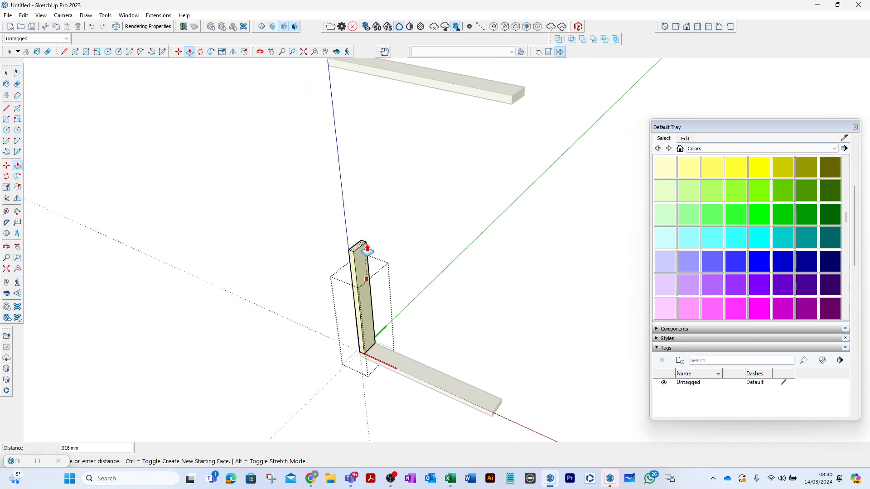
pyautogui.click(358, 101)
pyautogui.press('space')
pyautogui.press('Escape')
# - Copy the stud along the rails to sit flush with their far end
pyautogui.click(362, 131)
pyautogui.click(341, 112)
pyautogui.press('m')
pyautogui.click(334, 95)
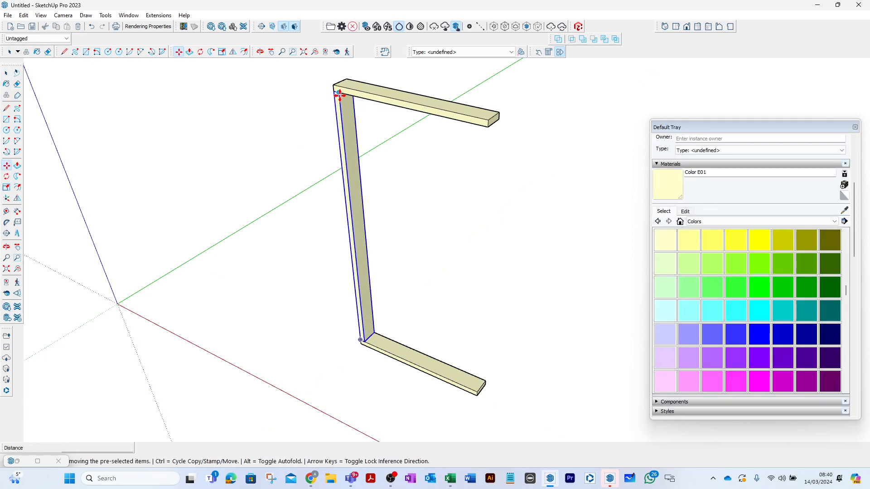
pyautogui.press('ctrl')
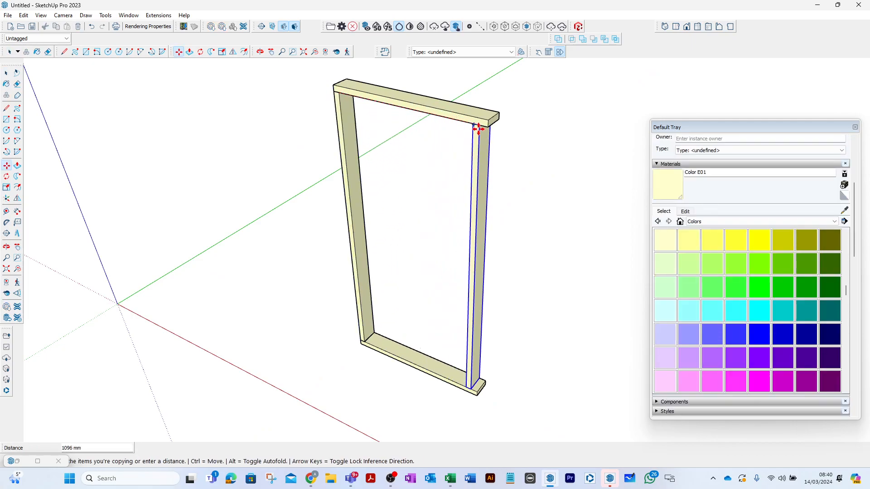
pyautogui.click(483, 127)
pyautogui.click(6, 72)
pyautogui.click(235, 124)
# - Copy the far end stud back about 578 mm to the midpoint of the top rail as a middle stud
pyautogui.click(485, 143)
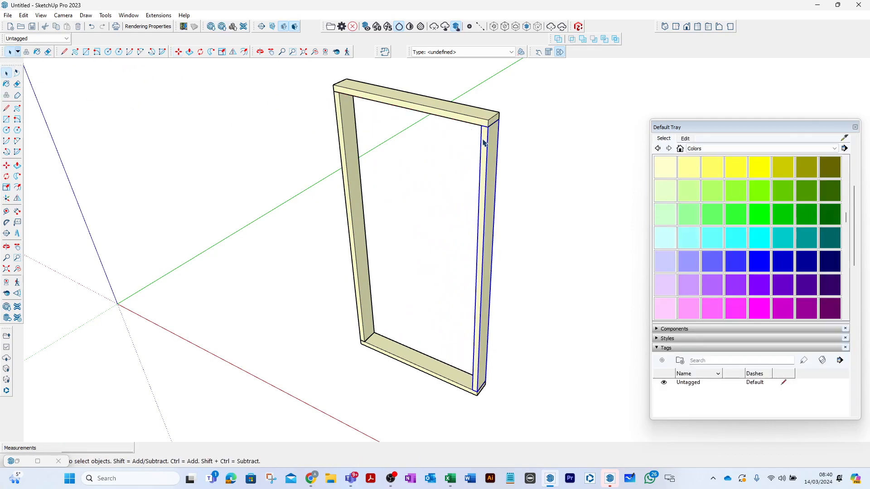
pyautogui.press('m')
pyautogui.scroll(5, 485, 127)
pyautogui.click(485, 122)
pyautogui.press('ctrl')
pyautogui.scroll(-2, 417, 110)
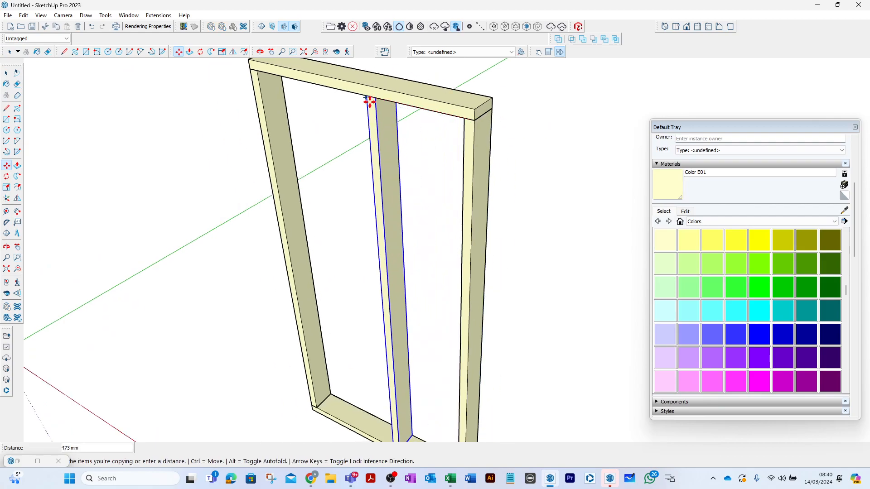
pyautogui.click(349, 92)
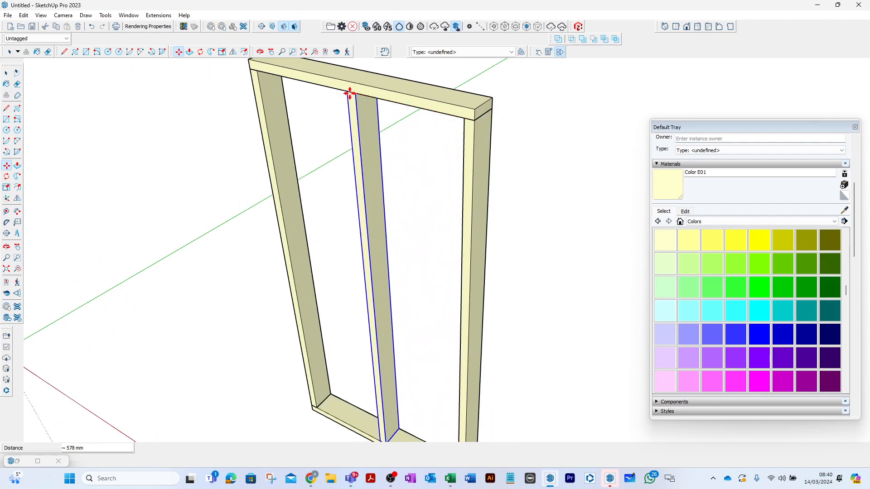
pyautogui.click(9, 75)
pyautogui.click(144, 118)
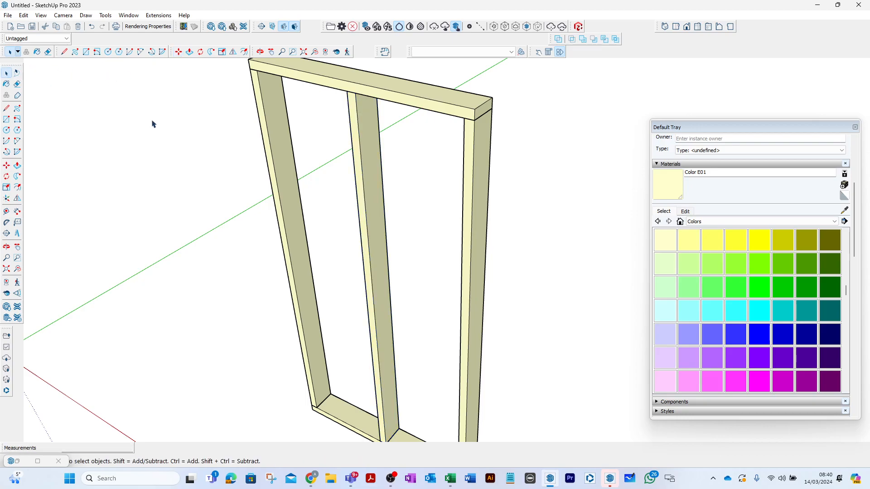
# - Select the three studs together and classify them as IfcColumn under IFC 4
pyautogui.scroll(-3, 211, 166)
pyautogui.moveTo(216, 169); pyautogui.dragTo(340, 140, button='middle')
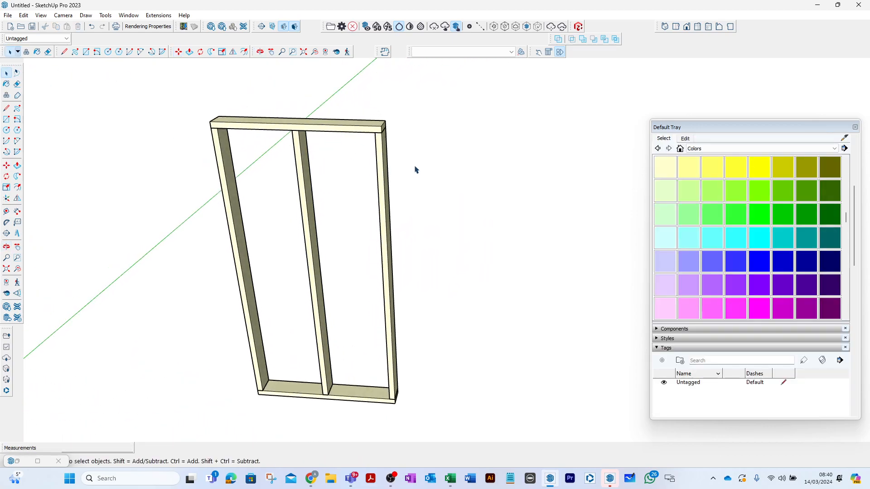
pyautogui.moveTo(418, 171); pyautogui.dragTo(191, 207)
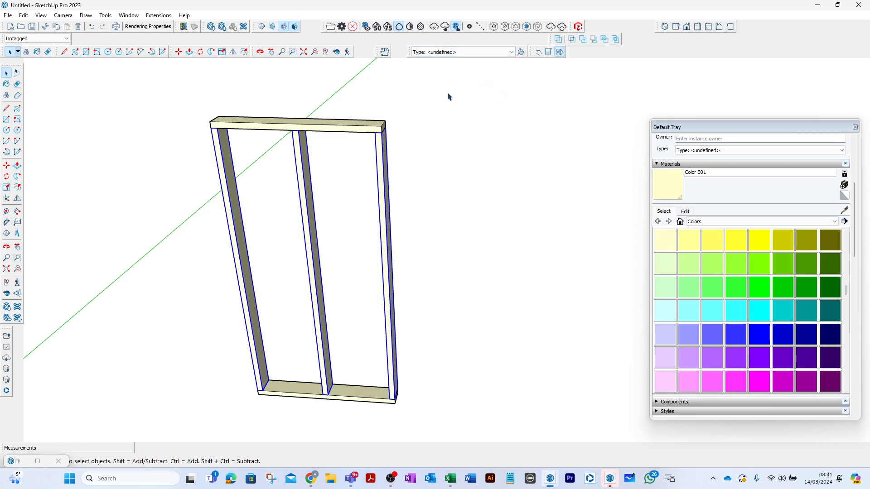
pyautogui.click(516, 54)
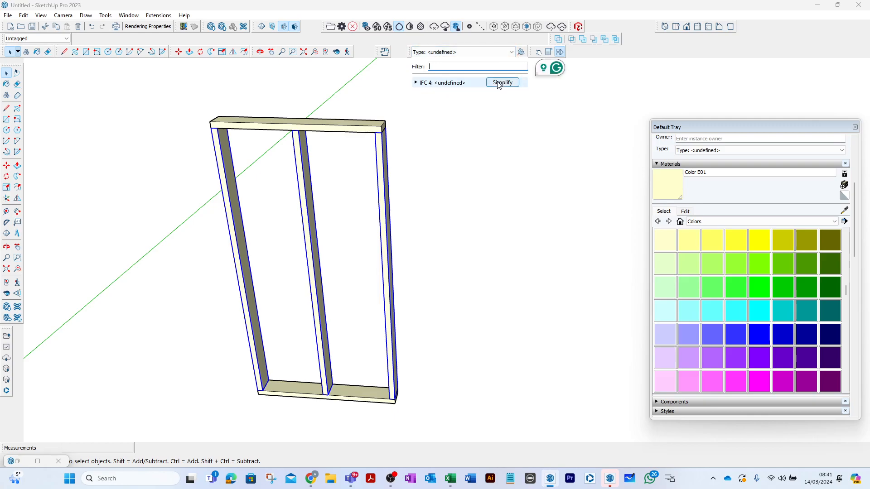
pyautogui.click(415, 83)
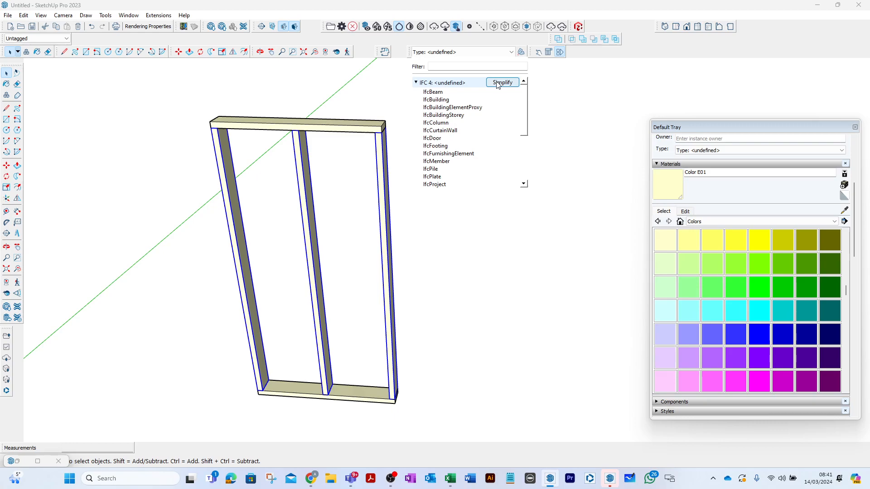
pyautogui.click(445, 122)
pyautogui.click(445, 128)
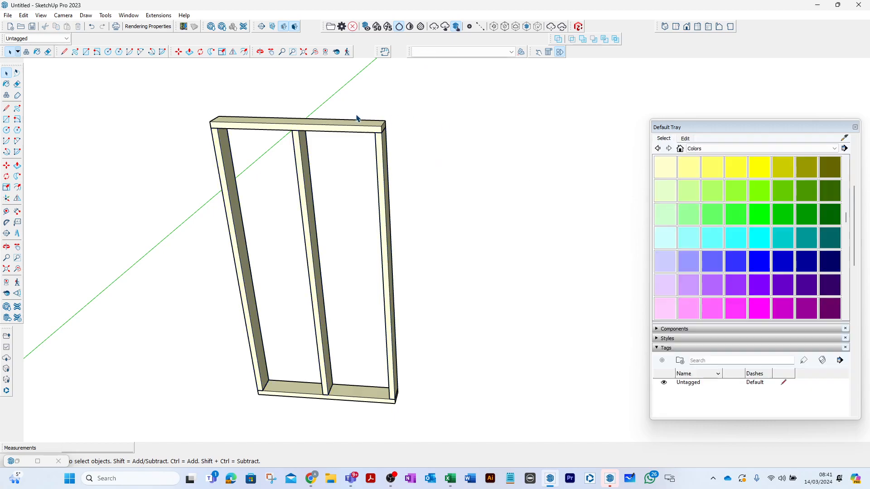
# - Select the top and bottom rails and classify them as IfcMember
pyautogui.click(351, 129)
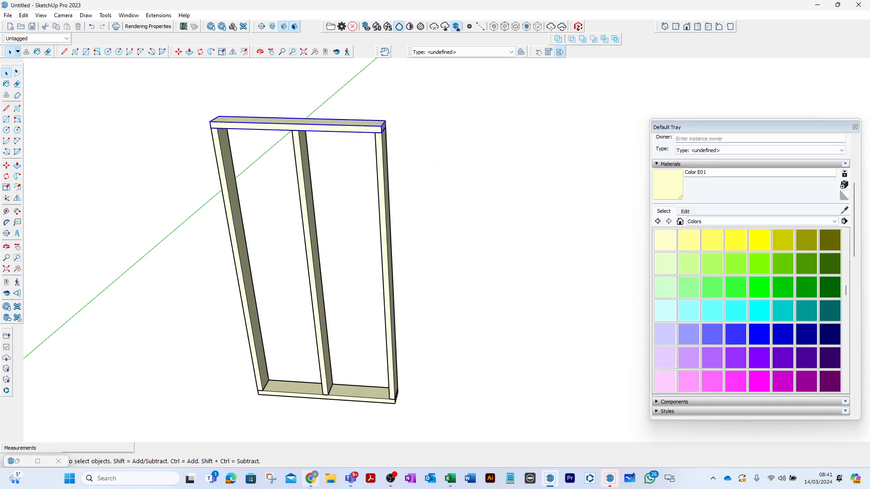
pyautogui.keyDown('shift'); pyautogui.click(362, 395); pyautogui.keyUp('shift')
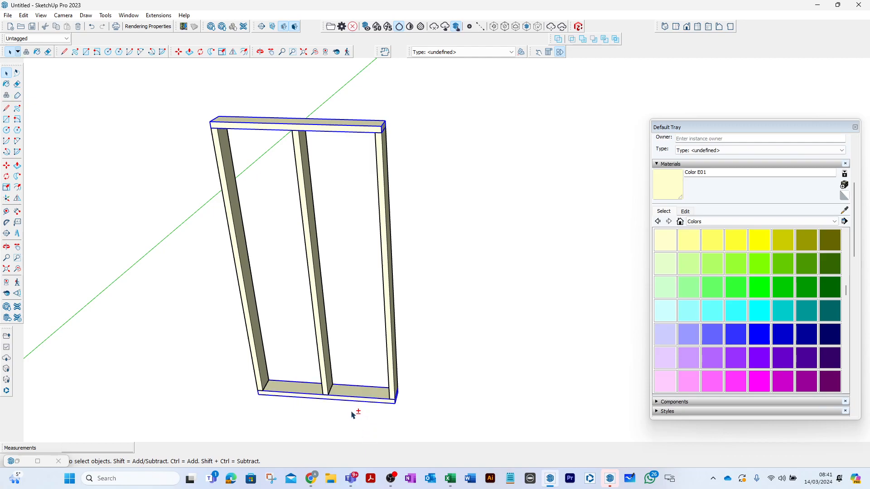
pyautogui.click(513, 53)
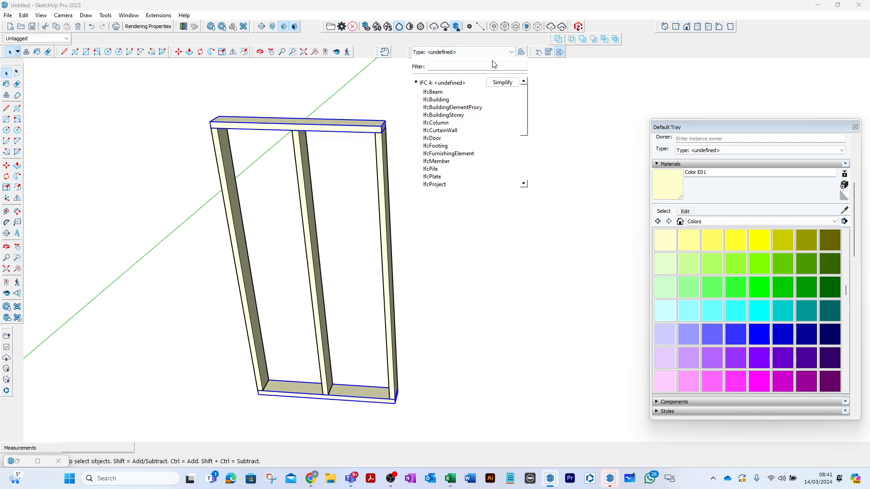
pyautogui.click(444, 161)
pyautogui.click(404, 156)
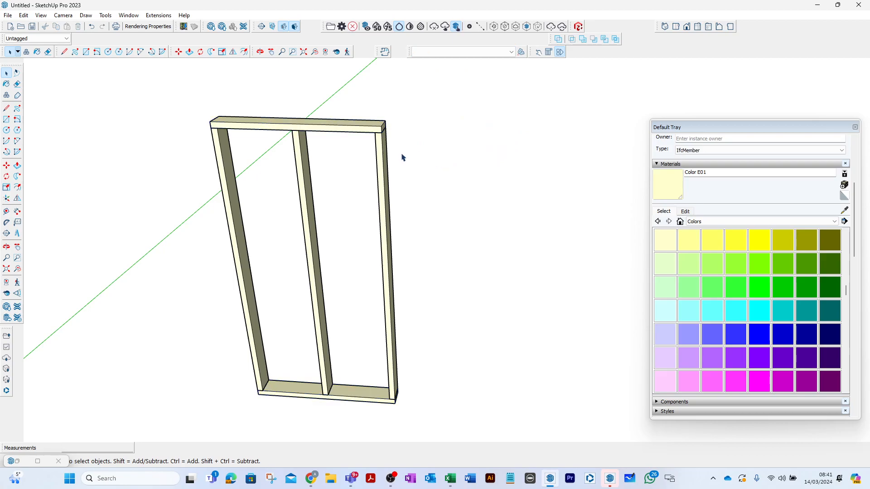
# - Check the IFC type assigned to each of the studs and to the top and bottom rails
pyautogui.click(387, 154)
pyautogui.click(305, 153)
pyautogui.click(226, 151)
pyautogui.click(247, 131)
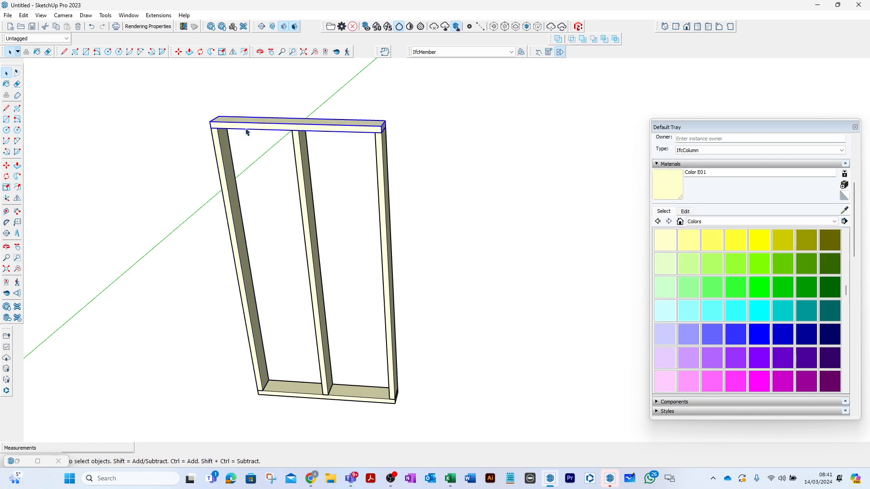
pyautogui.click(303, 387)
pyautogui.click(348, 334)
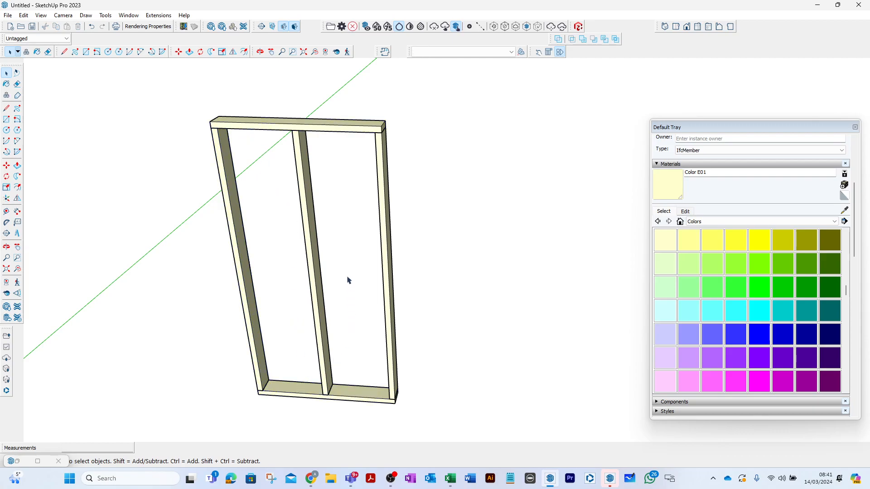
pyautogui.scroll(-3, 347, 176)
pyautogui.moveTo(374, 180); pyautogui.dragTo(292, 153, button='middle')
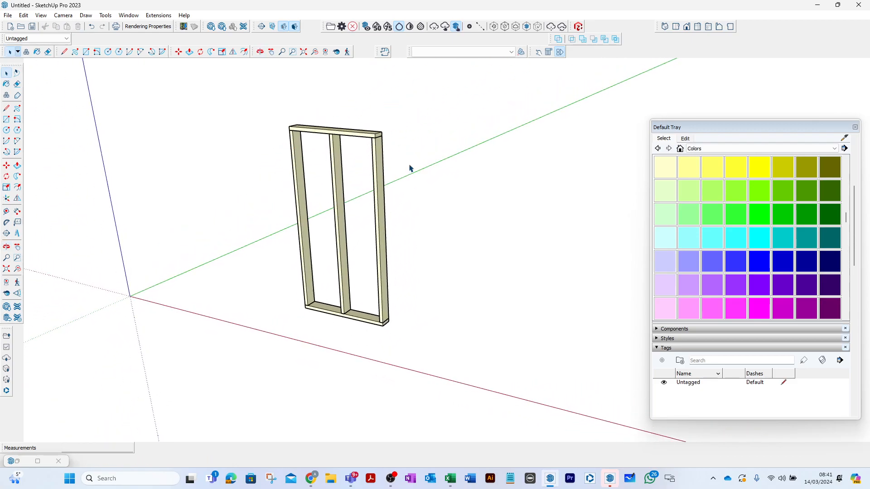
# - Draw a 10 mm line outward from the bottom rail's lower outer corner as an offset for the sheathing
pyautogui.click(7, 110)
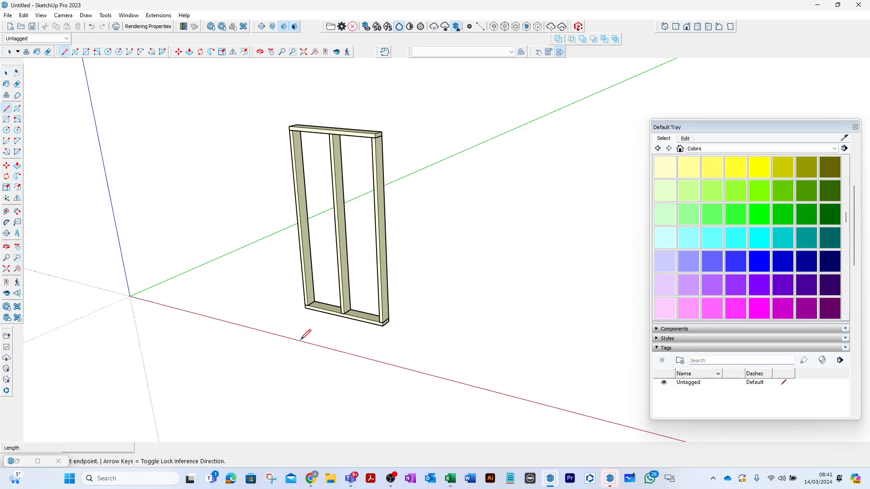
pyautogui.scroll(6, 413, 305)
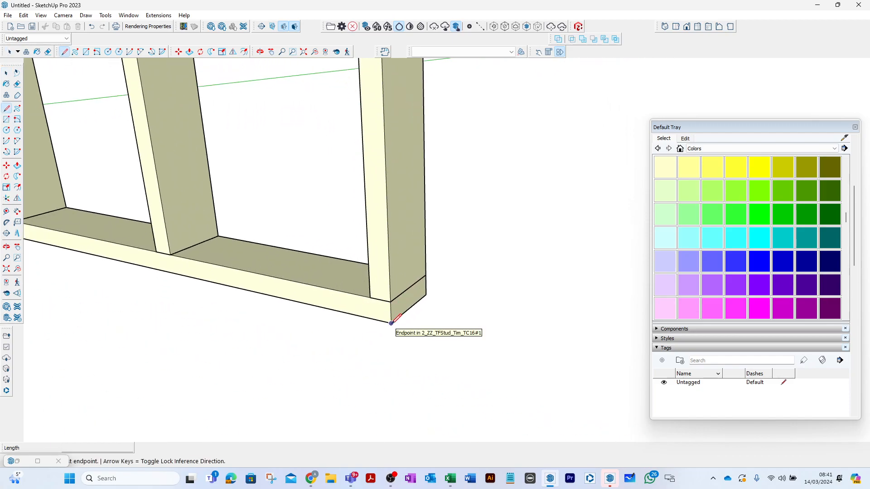
pyautogui.click(392, 323)
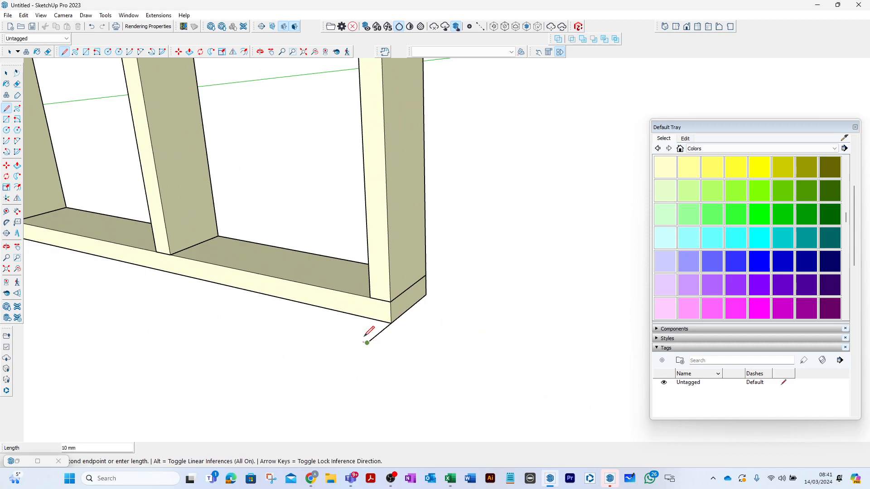
pyautogui.press('Escape')
pyautogui.click(392, 324)
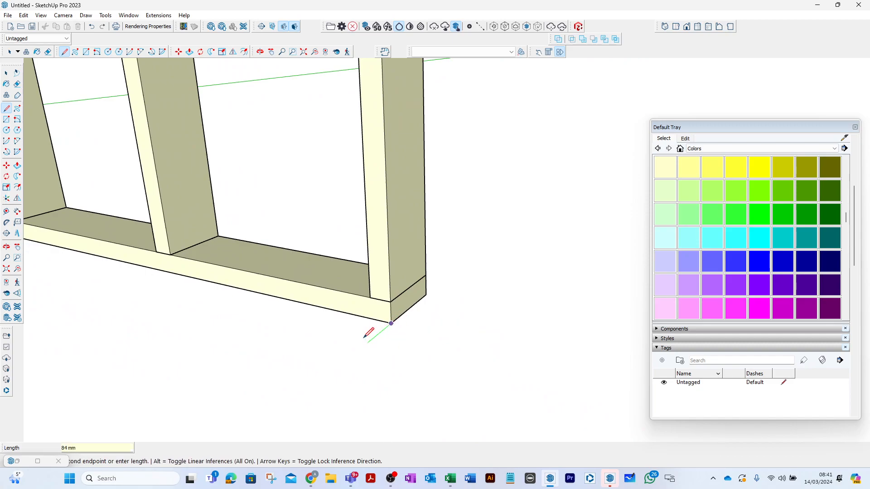
pyautogui.write('10')
pyautogui.press('Return')
pyautogui.press('Escape')
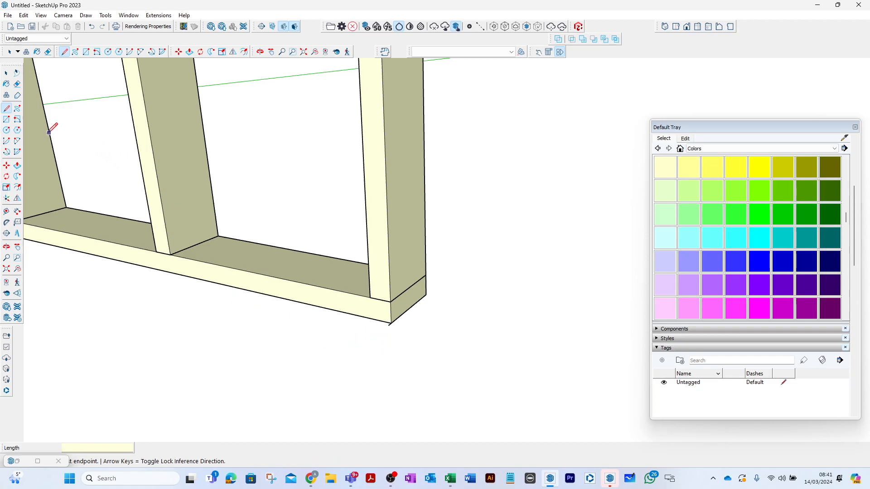
# - Draw a 1200 by 10 mm rectangle along the lower edge of the bottom rail
pyautogui.click(7, 120)
pyautogui.moveTo(421, 300); pyautogui.dragTo(404, 340, button='middle')
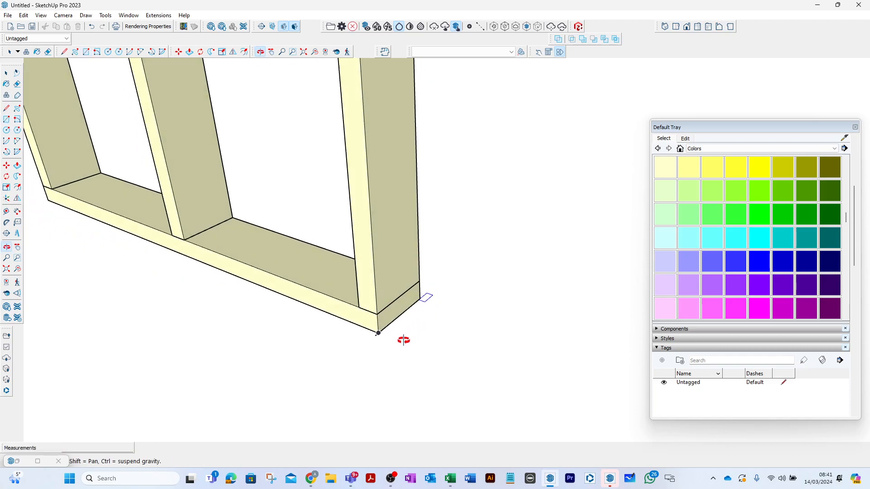
pyautogui.scroll(-2, 436, 358)
pyautogui.scroll(3, 119, 238)
pyautogui.click(144, 239)
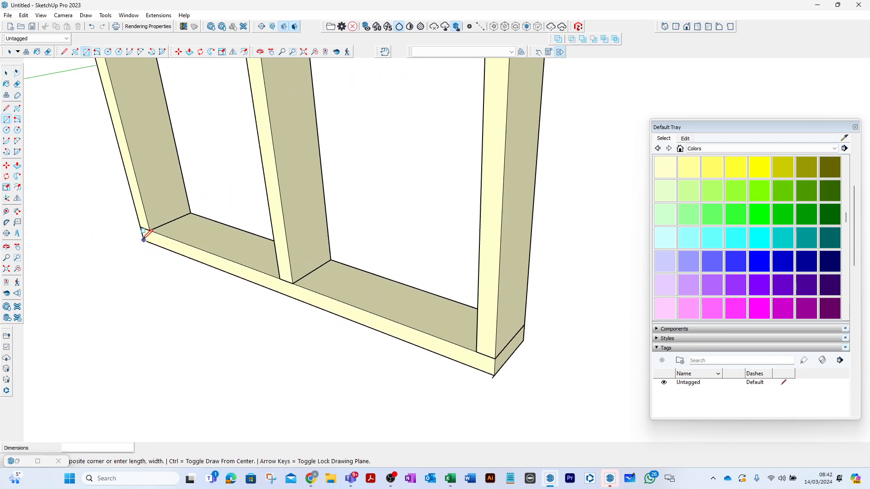
pyautogui.scroll(3, 448, 361)
pyautogui.write('1200,10')
pyautogui.press('Return')
# - Pull the 1200 by 10 mm rectangle up about 9 mm with Push/Pull to form a thin strip
pyautogui.click(6, 73)
pyautogui.scroll(-3, 316, 254)
pyautogui.moveTo(317, 254); pyautogui.dragTo(190, 162, button='middle')
pyautogui.scroll(3, 336, 254)
pyautogui.scroll(3, 336, 254)
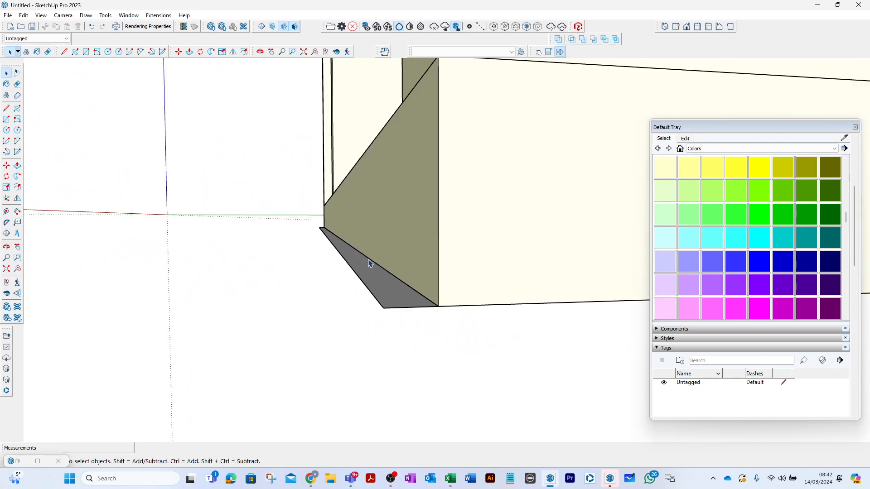
pyautogui.click(17, 166)
pyautogui.click(371, 270)
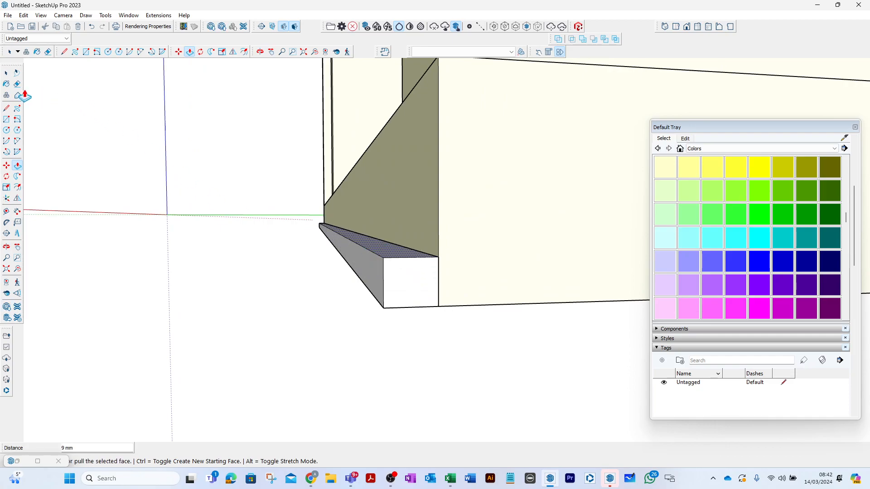
# - Make the whole sheathing strip a component with the definition name 2_ZZ_TFSheet_OSB_OSB.10
pyautogui.click(6, 72)
pyautogui.moveTo(304, 217); pyautogui.dragTo(467, 337)
pyautogui.rightClick(404, 282)
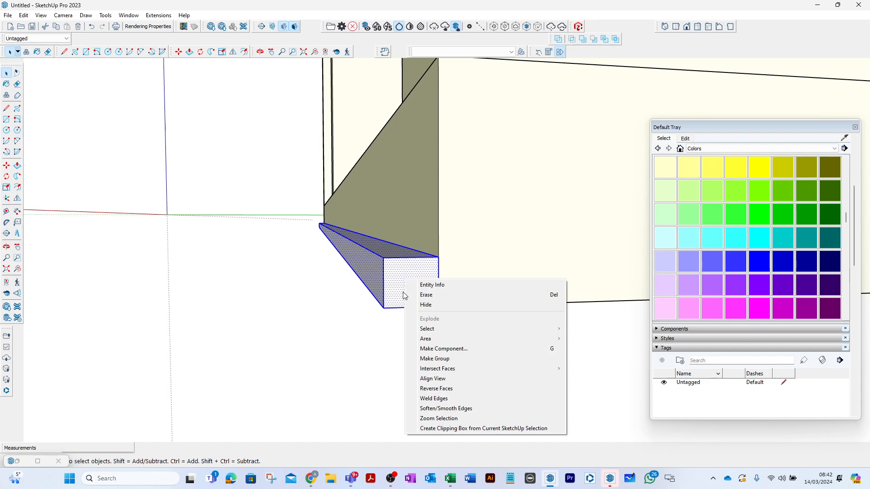
pyautogui.click(432, 349)
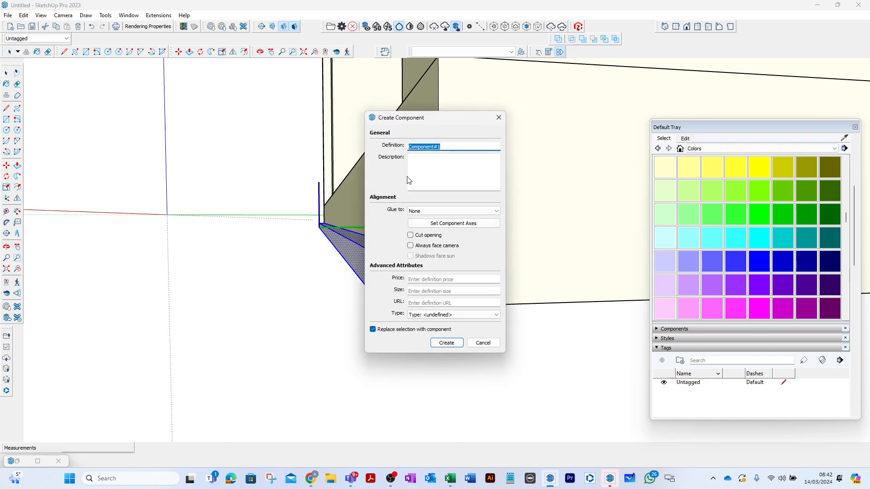
pyautogui.write('2_ZZ_TFSheet_OSB')
pyautogui.write('_OSB.10')
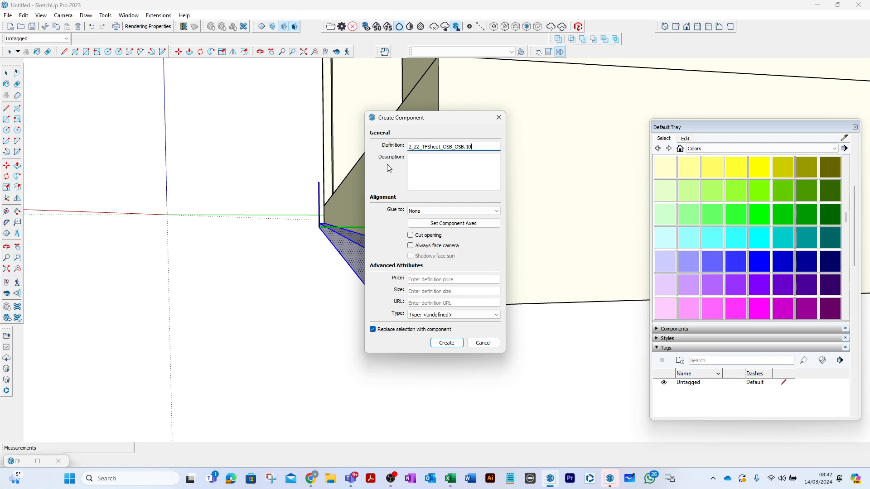
pyautogui.click(459, 346)
# - Paint the OSB sheet component with Color C01 from the Colors collection
pyautogui.moveTo(394, 254)
pyautogui.mouseDown(button='middle')
pyautogui.moveTo(398, 270)
pyautogui.moveTo(405, 254)
pyautogui.mouseUp(button='middle')
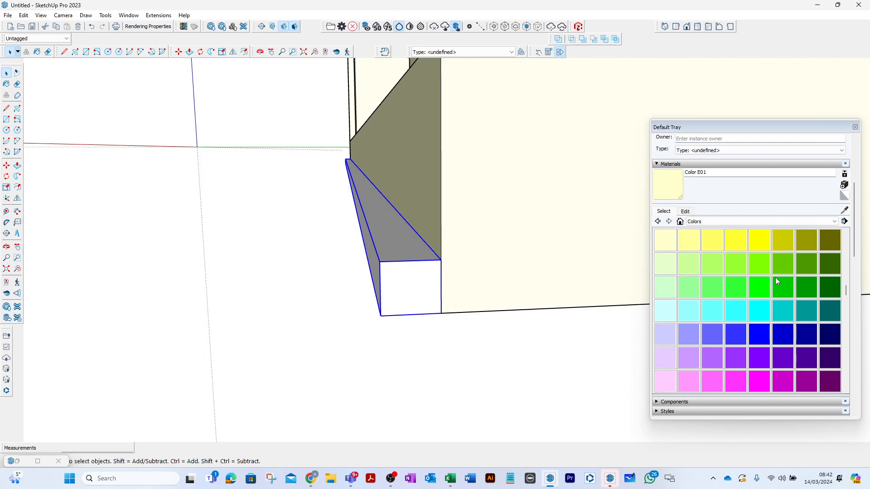
pyautogui.moveTo(846, 290); pyautogui.dragTo(851, 257)
pyautogui.click(672, 288)
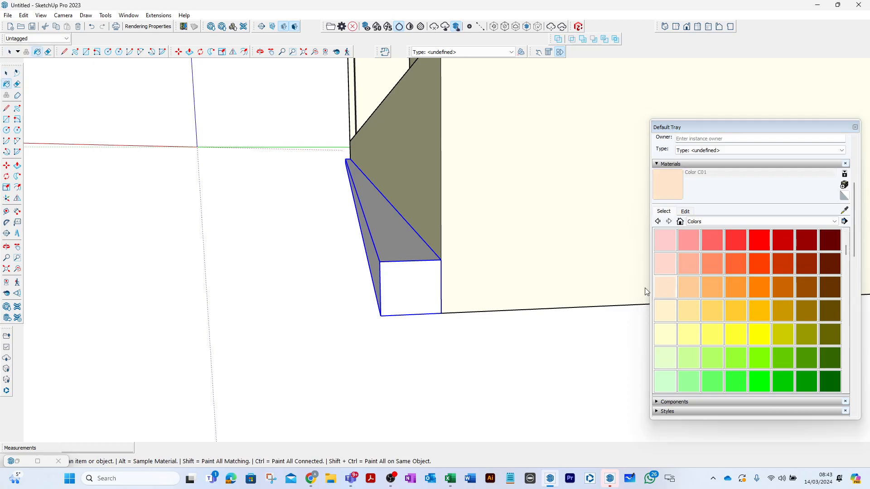
pyautogui.click(404, 266)
pyautogui.click(7, 74)
# - Open the OSB sheet component, extend its upper face to the top of the timber frame, and close the component
pyautogui.doubleClick(410, 232)
pyautogui.click(391, 232)
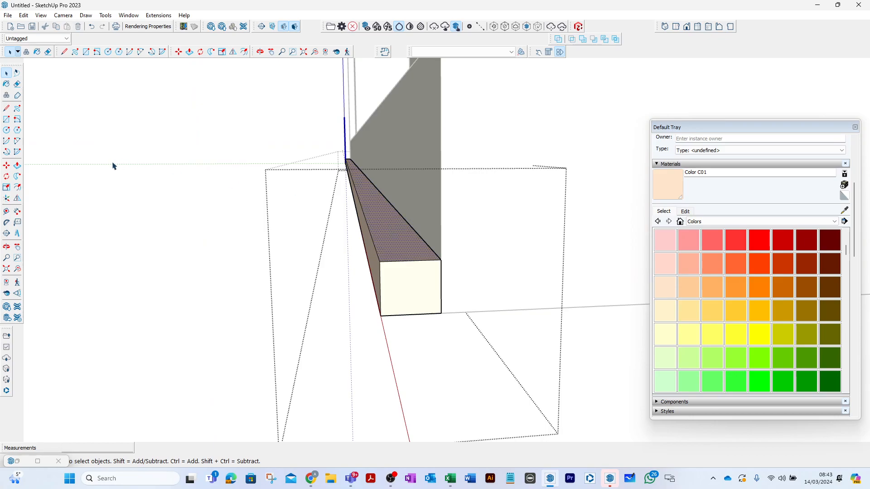
pyautogui.click(17, 165)
pyautogui.click(435, 257)
pyautogui.moveTo(421, 254); pyautogui.dragTo(434, 212, button='middle')
pyautogui.moveTo(424, 64)
pyautogui.keyDown('shift'); pyautogui.mouseDown(button='middle')
pyautogui.moveTo(429, 39)
pyautogui.moveTo(428, 53)
pyautogui.mouseUp(button='middle'); pyautogui.keyUp('shift')
pyautogui.moveTo(451, 109); pyautogui.dragTo(459, 119, button='middle')
pyautogui.scroll(10, 459, 119)
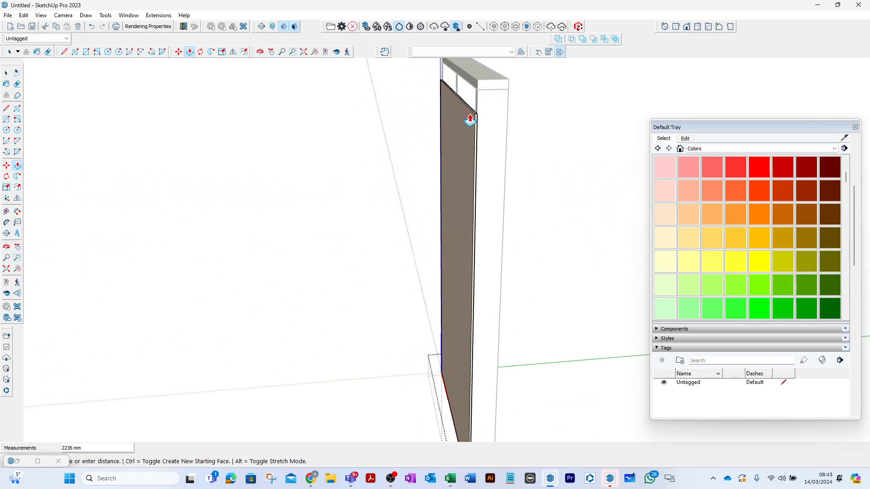
pyautogui.click(528, 174)
pyautogui.click(8, 74)
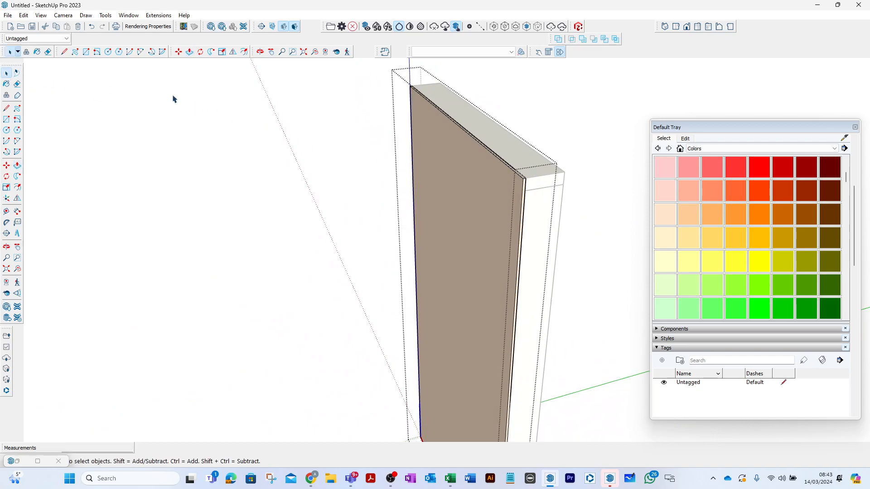
pyautogui.click(282, 110)
# - Select the OSB sheet and classify it as IfcMember under IFC 4
pyautogui.click(428, 140)
pyautogui.click(490, 176)
pyautogui.moveTo(490, 177); pyautogui.dragTo(464, 171, button='middle')
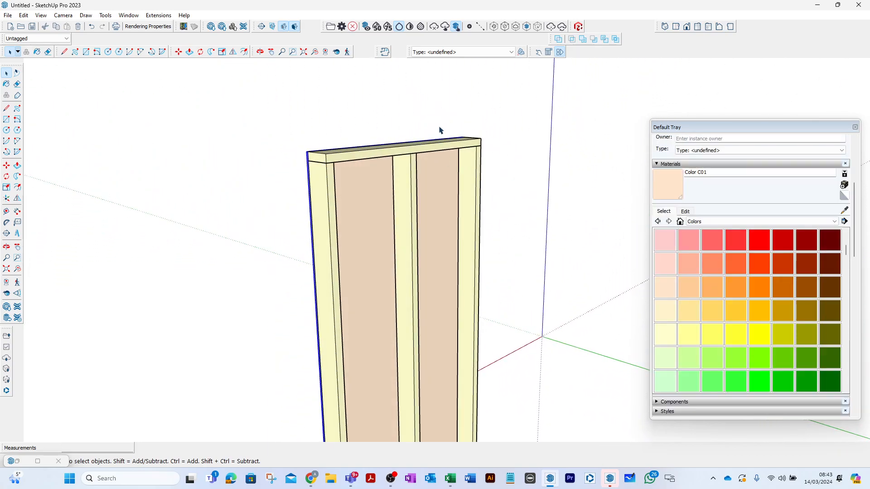
pyautogui.click(511, 53)
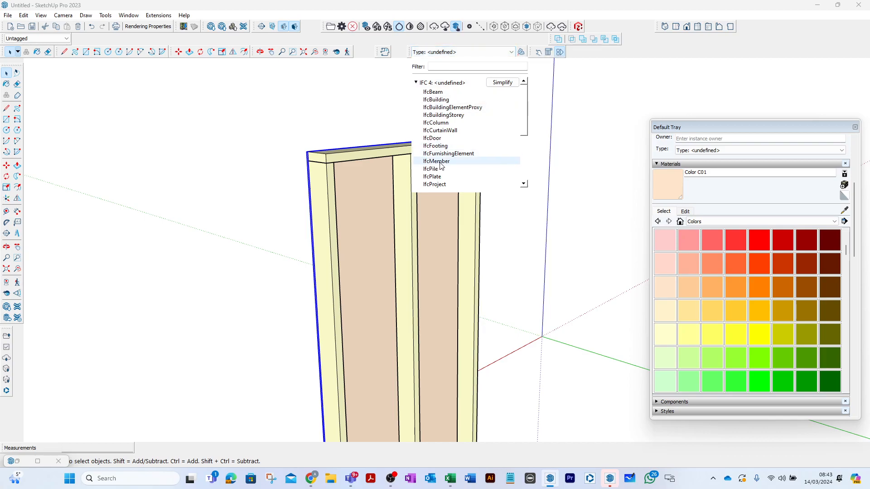
pyautogui.click(439, 161)
pyautogui.click(401, 117)
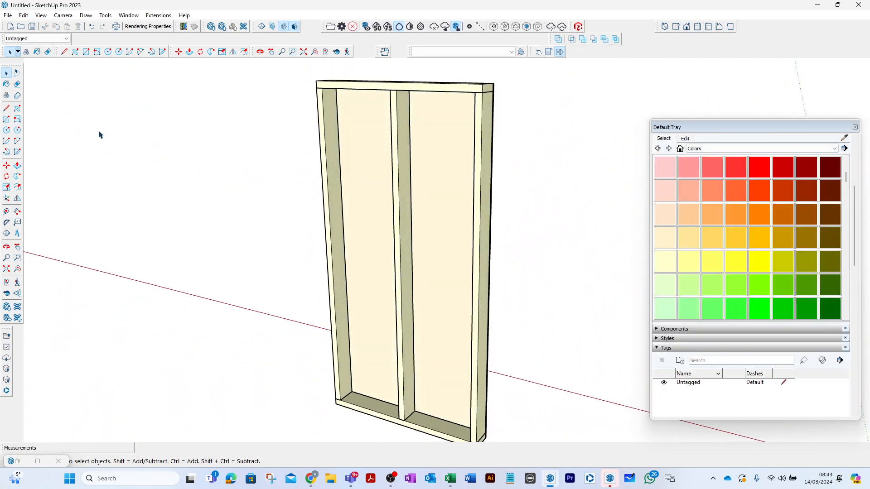
# - Draw a rectangle about 533 by 145 mm on the bottom rail between two studs and pull it upward into a block
pyautogui.click(7, 120)
pyautogui.scroll(5, 360, 408)
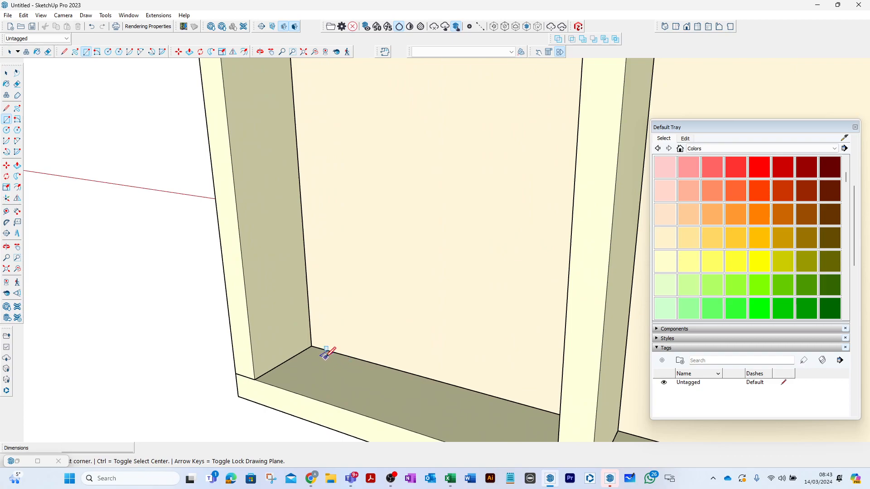
pyautogui.click(312, 347)
pyautogui.moveTo(313, 346); pyautogui.dragTo(444, 385, button='middle')
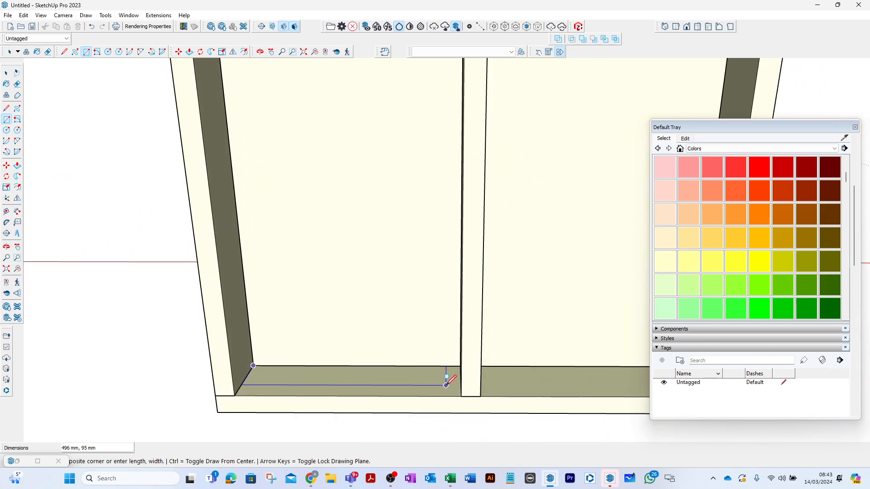
pyautogui.click(463, 392)
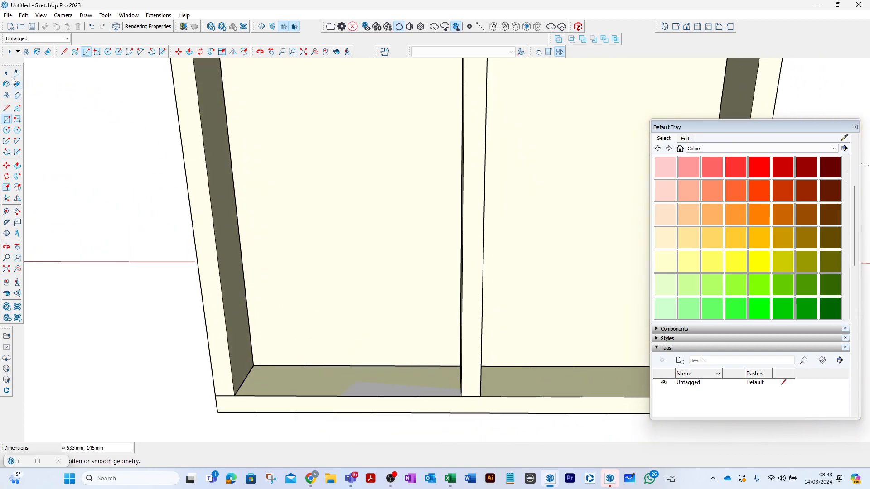
pyautogui.click(18, 166)
pyautogui.moveTo(389, 394); pyautogui.dragTo(379, 293)
# - Select the block between the studs and start making it a component, beginning the definition name with 2_ZZ_
pyautogui.click(6, 73)
pyautogui.moveTo(128, 164); pyautogui.dragTo(499, 439)
pyautogui.rightClick(377, 344)
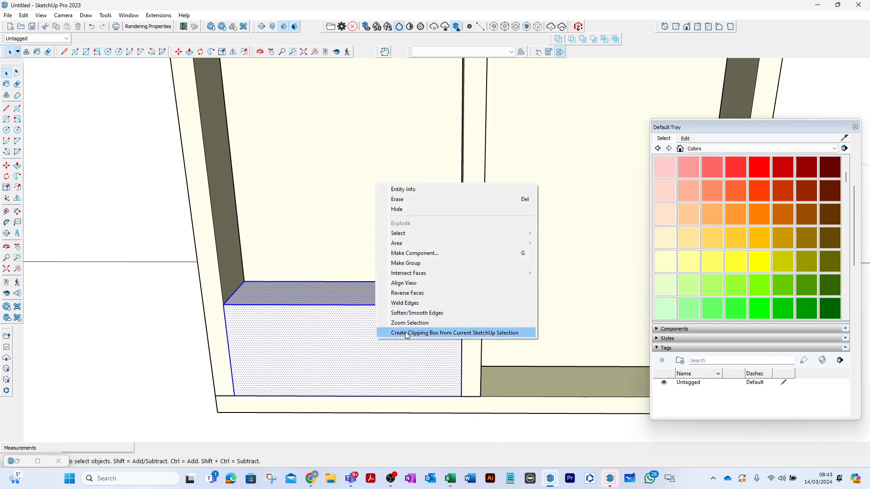
pyautogui.click(426, 254)
pyautogui.write('2')
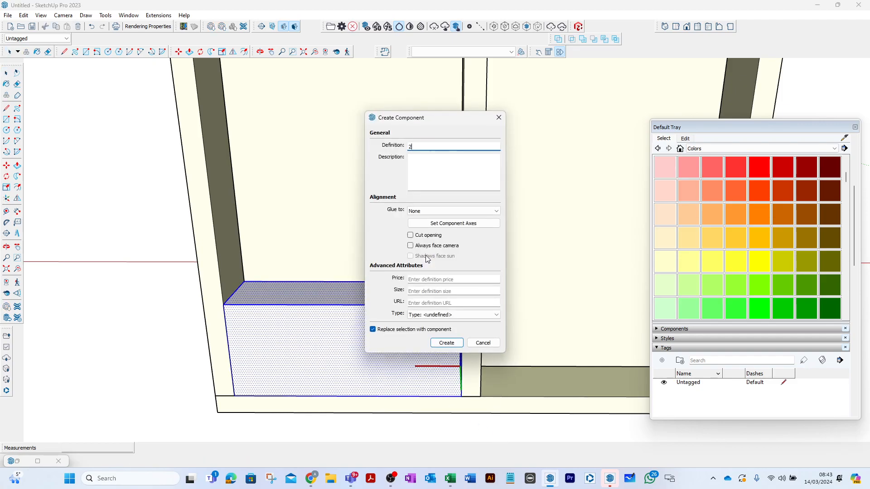
pyautogui.write('_ZZ_')
# - Switch to the Excel naming workbook and look through the material and product codes on the Prices for measured work sheet
pyautogui.hotkey('alt', 'Tab')
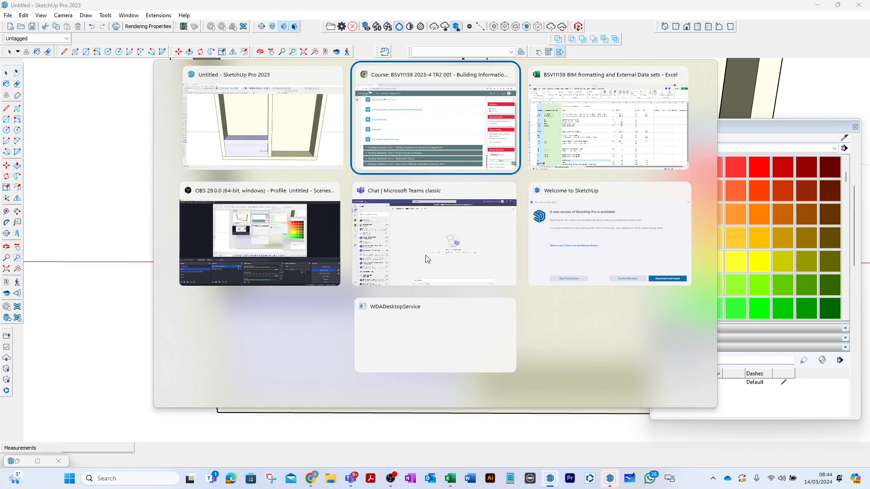
pyautogui.hotkey('alt', 'Tab')
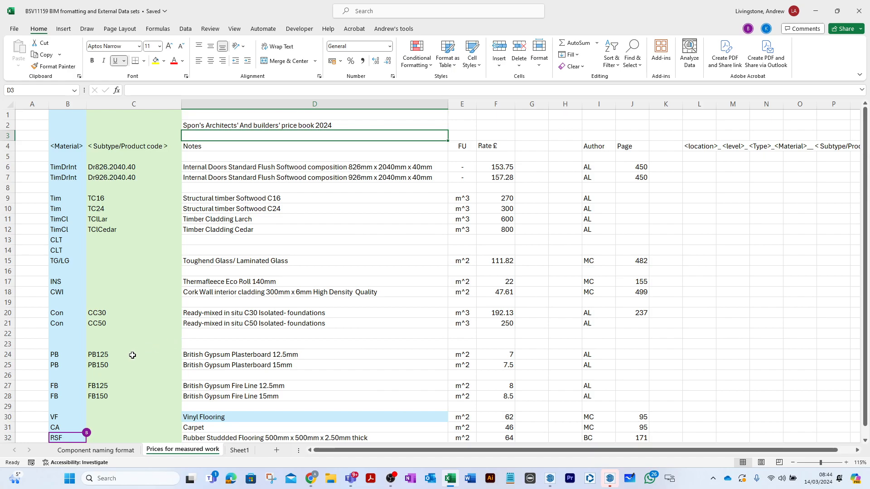
pyautogui.scroll(-3, 133, 356)
pyautogui.scroll(3, 132, 355)
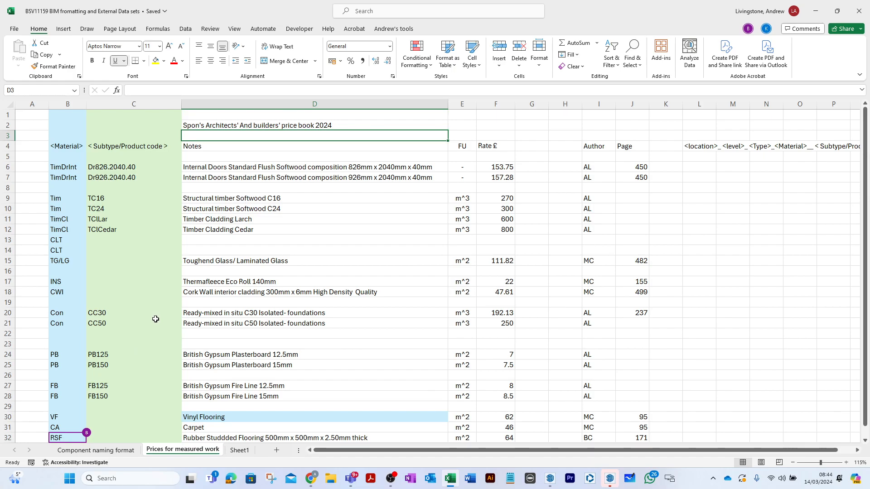
pyautogui.scroll(-2, 156, 319)
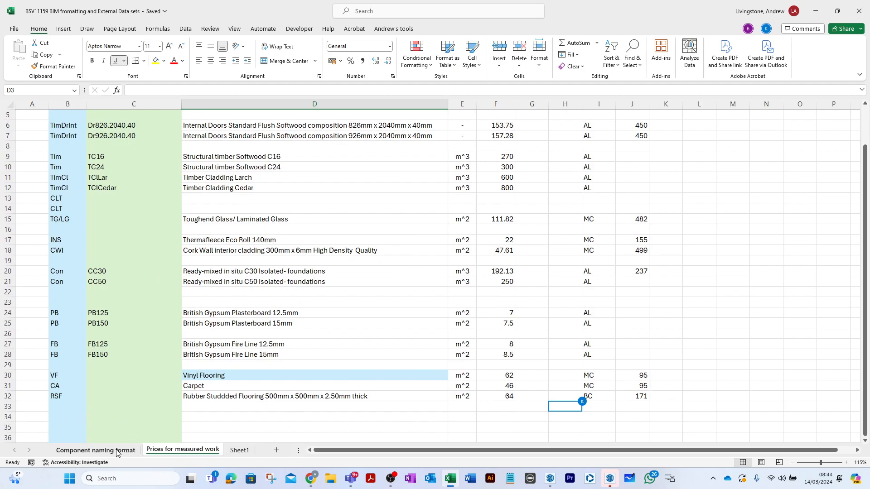
# - Add Insulation as location 12 in cell C21 of the Component naming format sheet
pyautogui.click(119, 450)
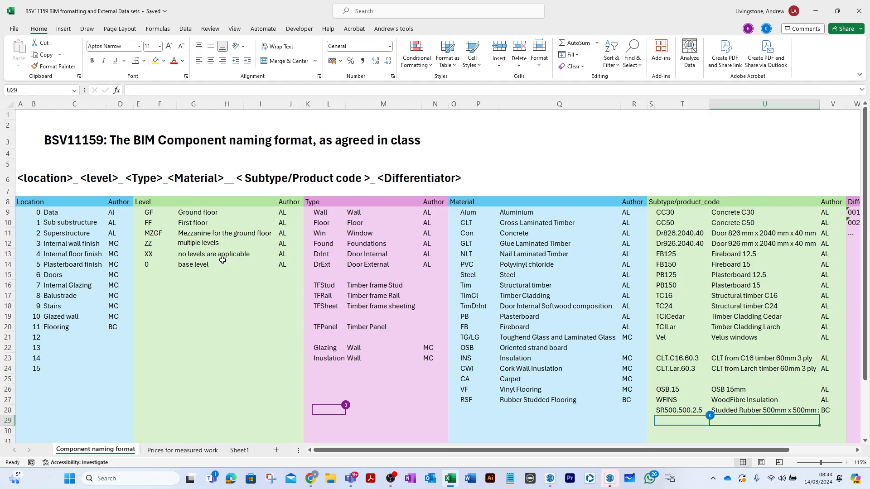
pyautogui.click(49, 338)
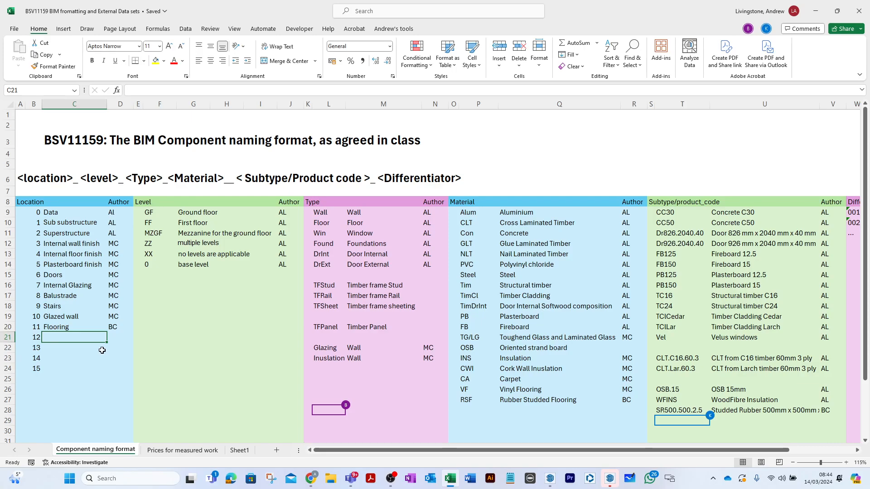
pyautogui.write('Insu')
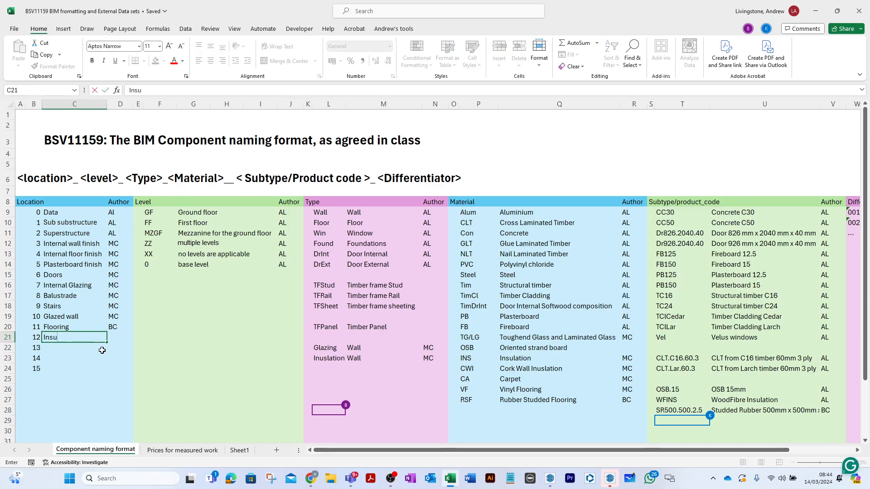
pyautogui.write('lation')
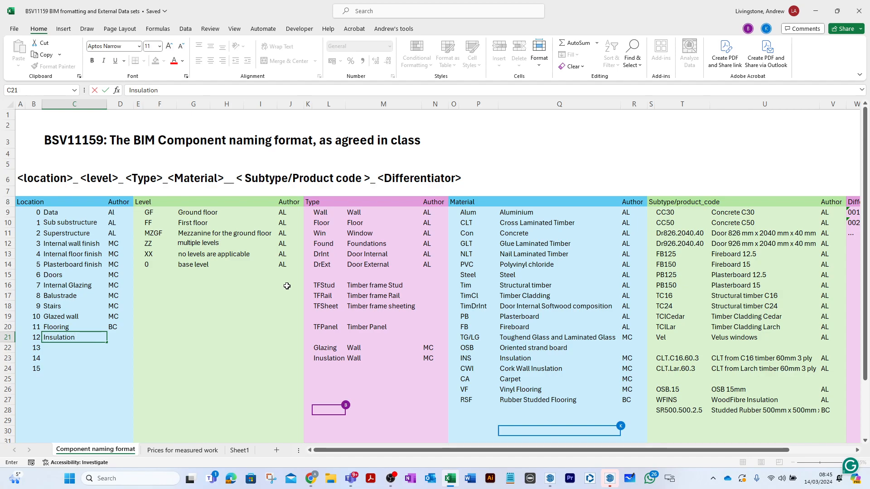
# - Inspect the insulation entry in the Type list and switch back to the component definition in SketchUp
pyautogui.doubleClick(322, 360)
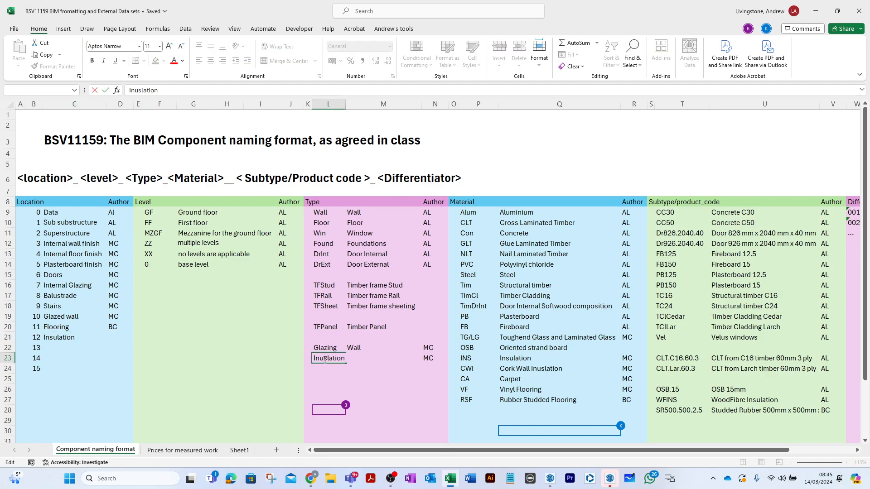
pyautogui.click(359, 381)
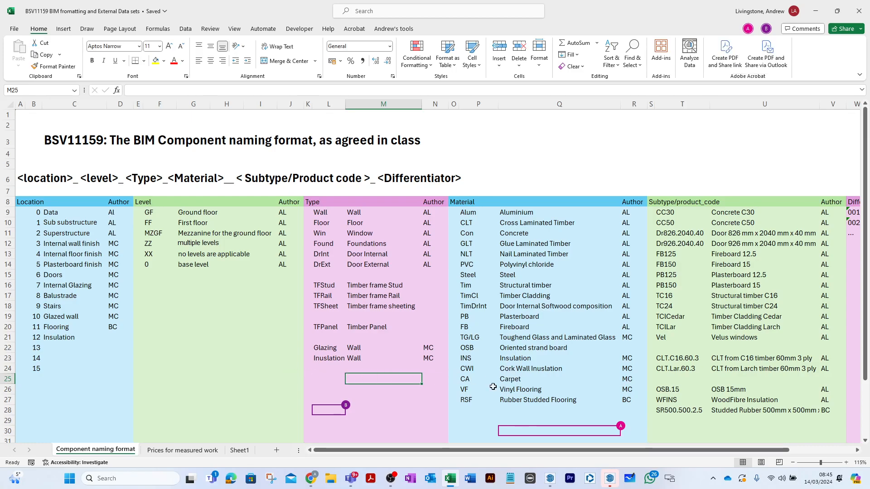
pyautogui.hotkey('alt', 'Tab')
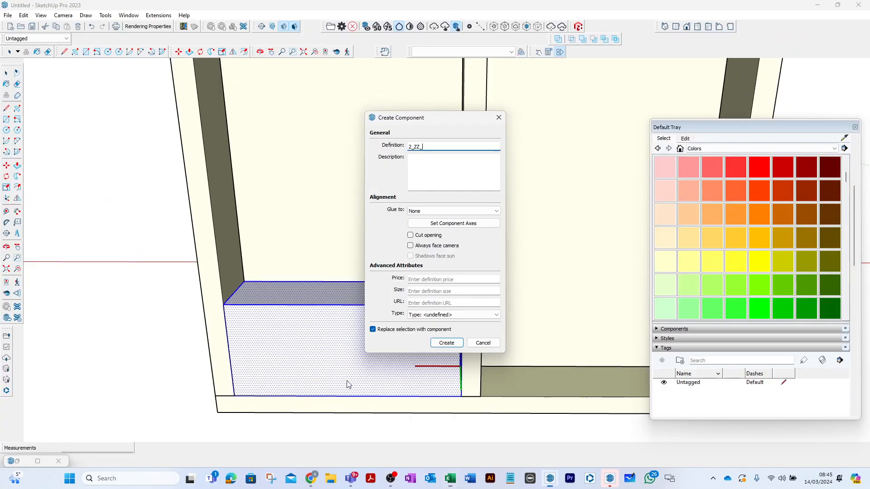
# - Change the location prefix of the definition name to 12 for insulation, complete the name and create the component
pyautogui.click(410, 148)
pyautogui.write('1')
pyautogui.write('ion_WFINS')
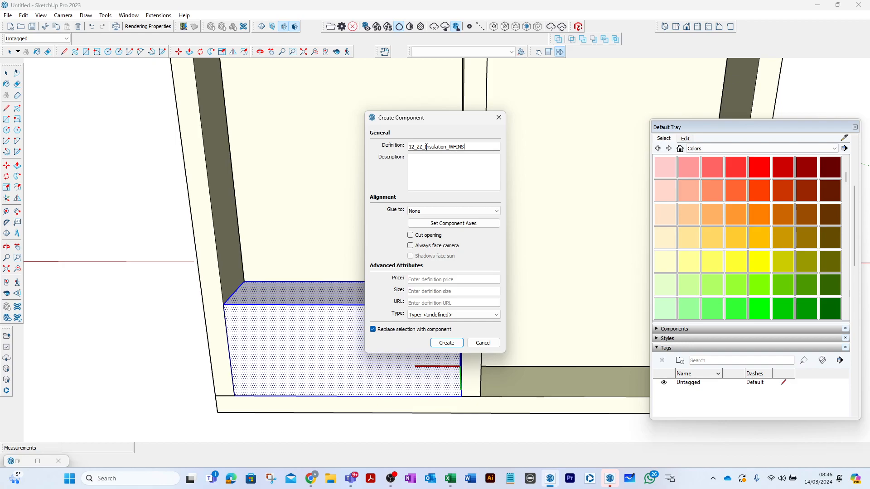
pyautogui.click(445, 343)
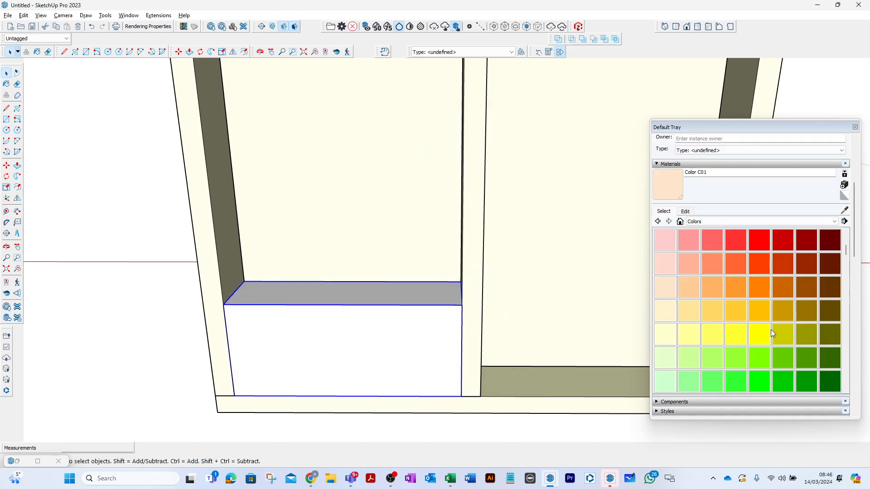
# - Paint the insulation block with Color F02 and reduce that material's opacity to 51
pyautogui.click(691, 362)
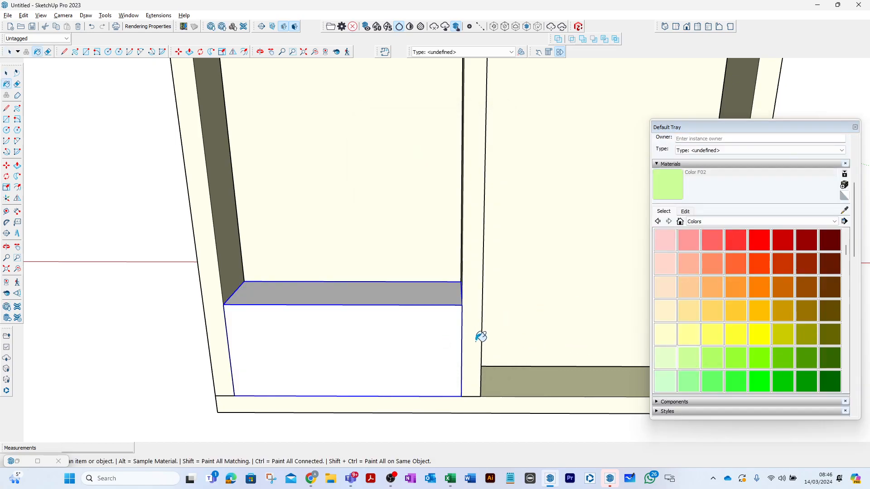
pyautogui.click(419, 333)
pyautogui.press('space')
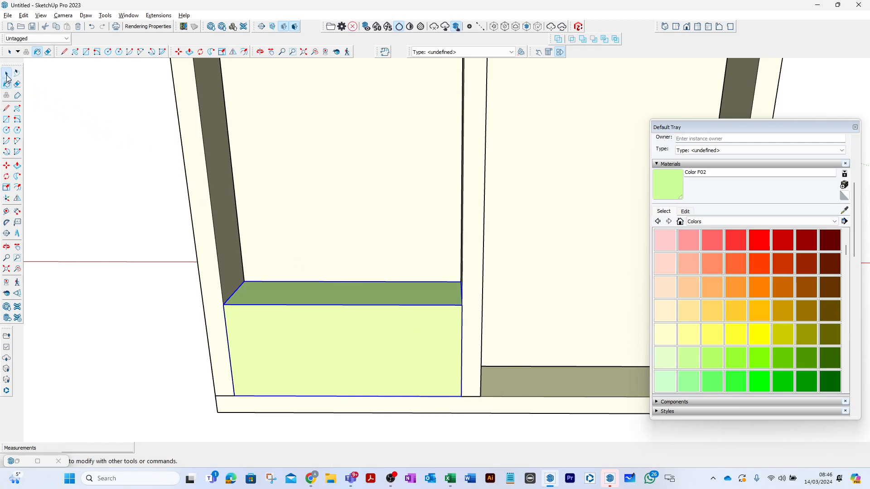
pyautogui.click(685, 212)
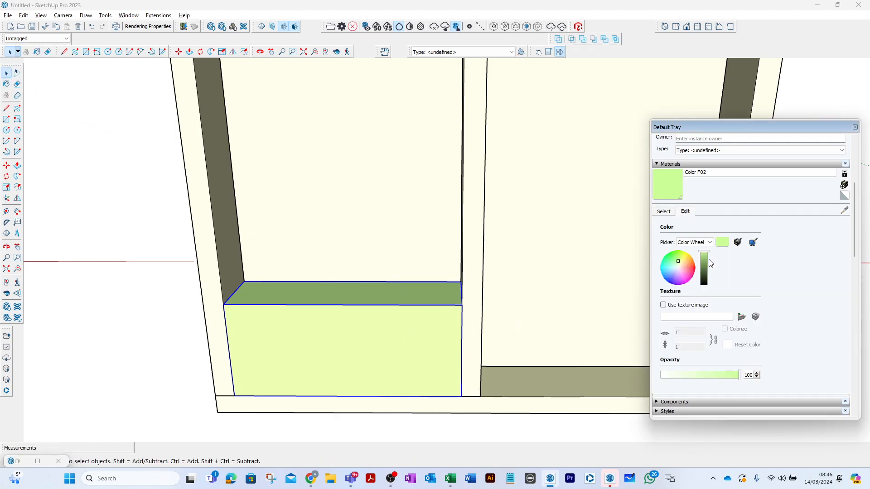
pyautogui.moveTo(741, 376); pyautogui.dragTo(703, 380)
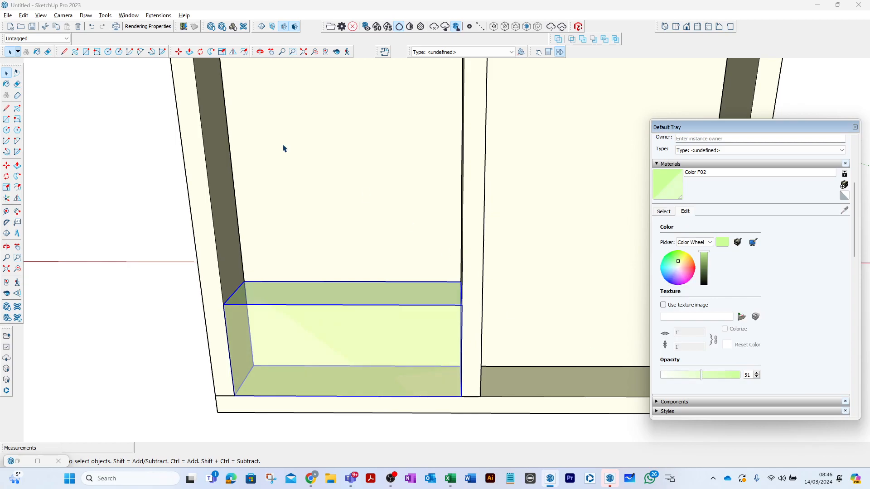
# - Open the insulation component and push/pull its upper face up to the underside of the top rail
pyautogui.doubleClick(344, 299)
pyautogui.click(346, 301)
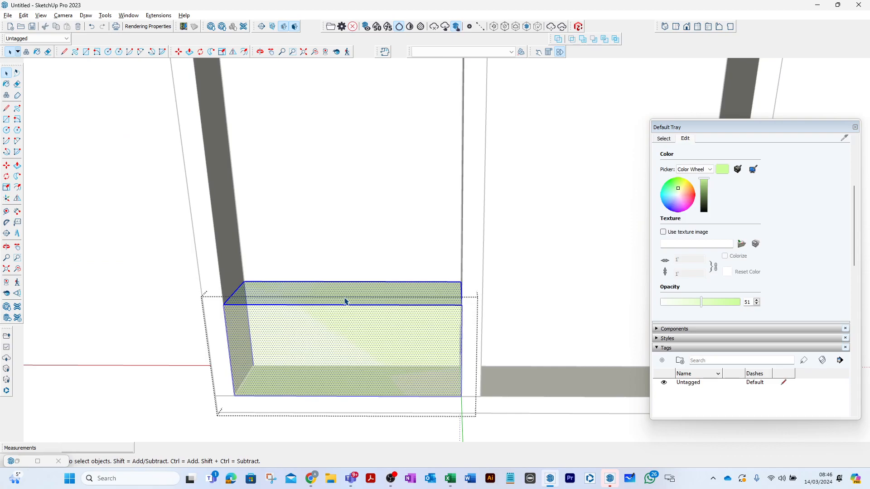
pyautogui.click(310, 292)
pyautogui.click(17, 166)
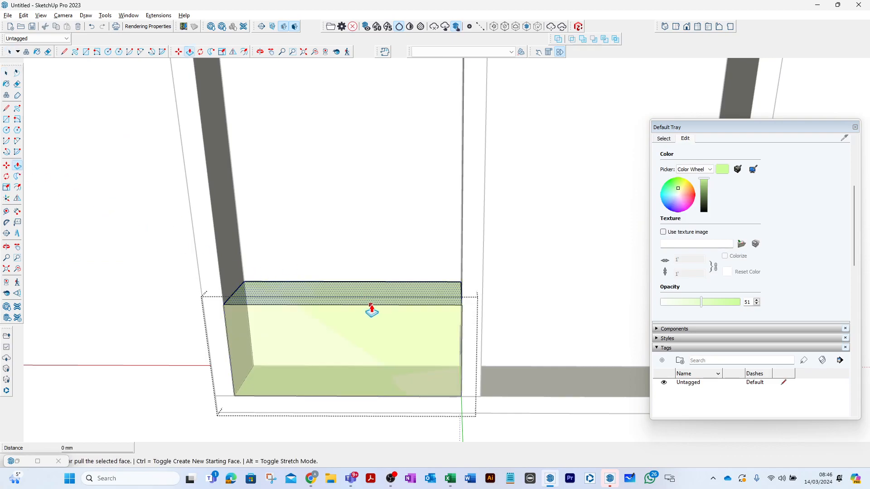
pyautogui.click(372, 300)
pyautogui.scroll(-3, 393, 256)
pyautogui.scroll(-5, 391, 251)
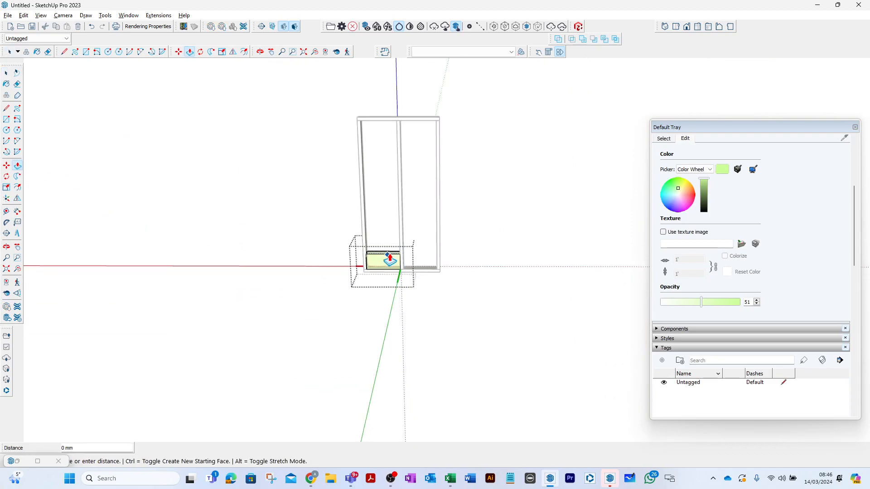
pyautogui.moveTo(381, 185); pyautogui.dragTo(589, 191, button='middle')
pyautogui.scroll(5, 380, 136)
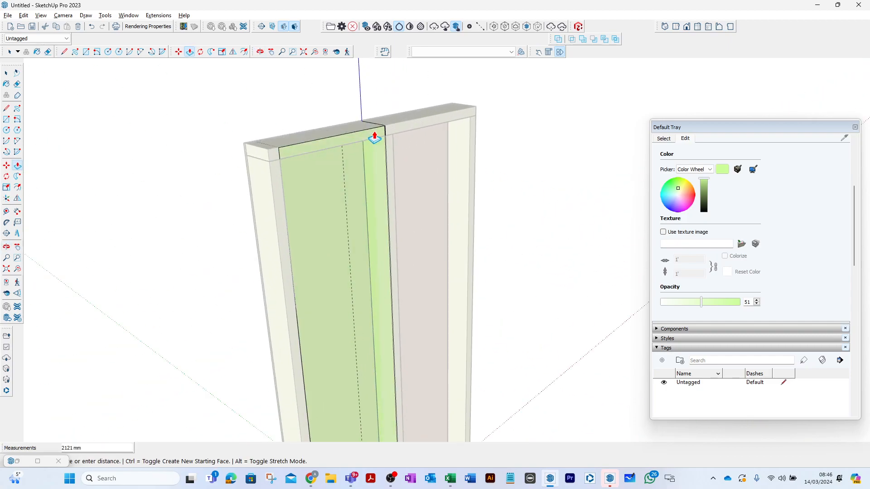
pyautogui.click(394, 145)
pyautogui.click(5, 73)
pyautogui.click(6, 74)
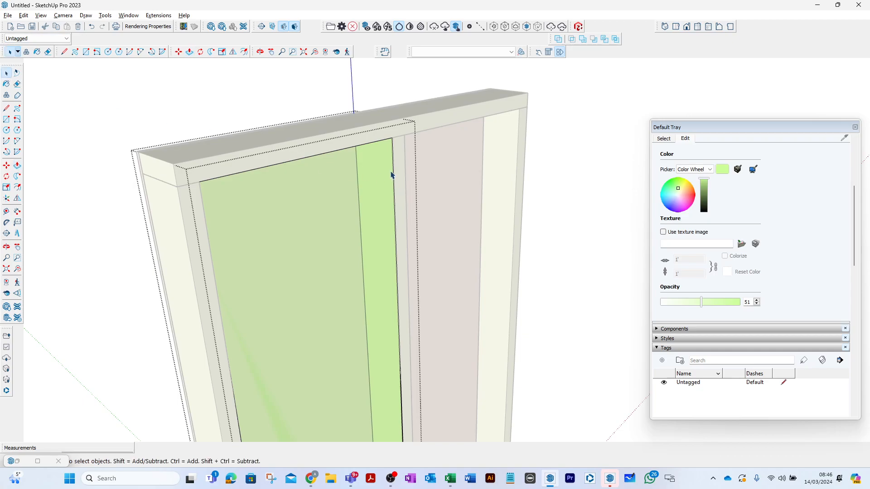
# - Copy the full-height insulation component into the adjacent empty bay, aligning its upper corner with the end stud
pyautogui.click(374, 160)
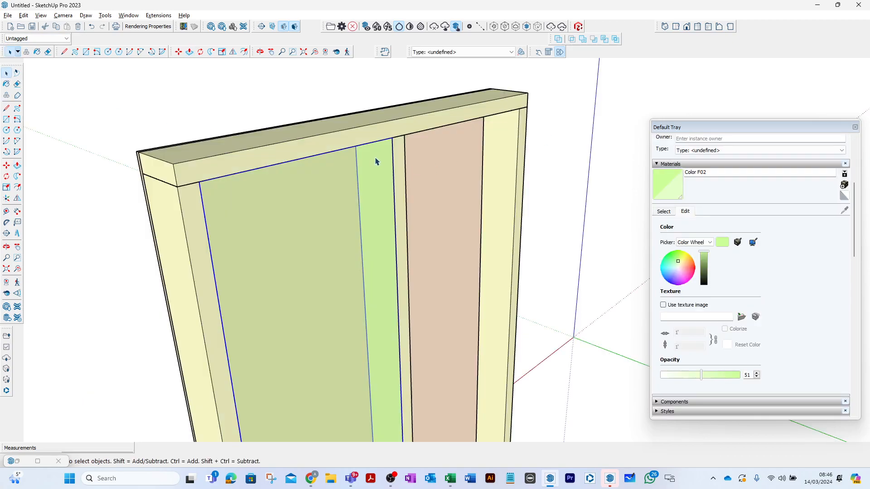
pyautogui.press('m')
pyautogui.press('ctrl')
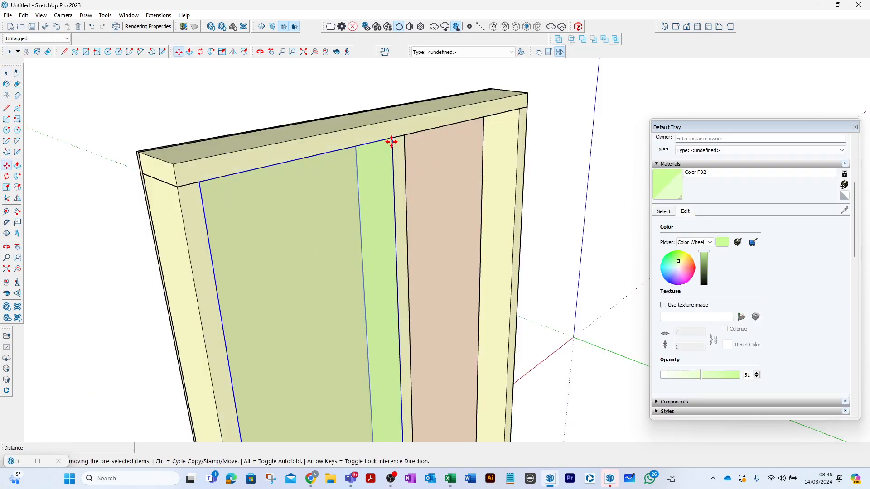
pyautogui.click(390, 142)
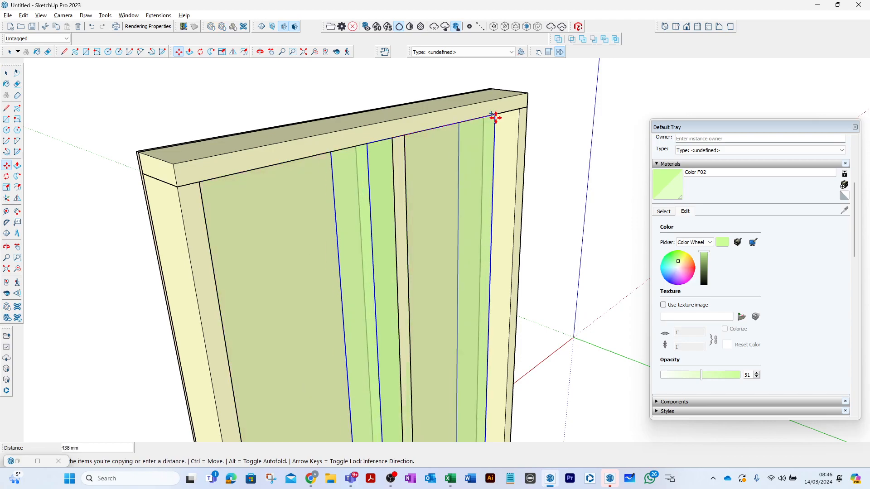
pyautogui.click(519, 110)
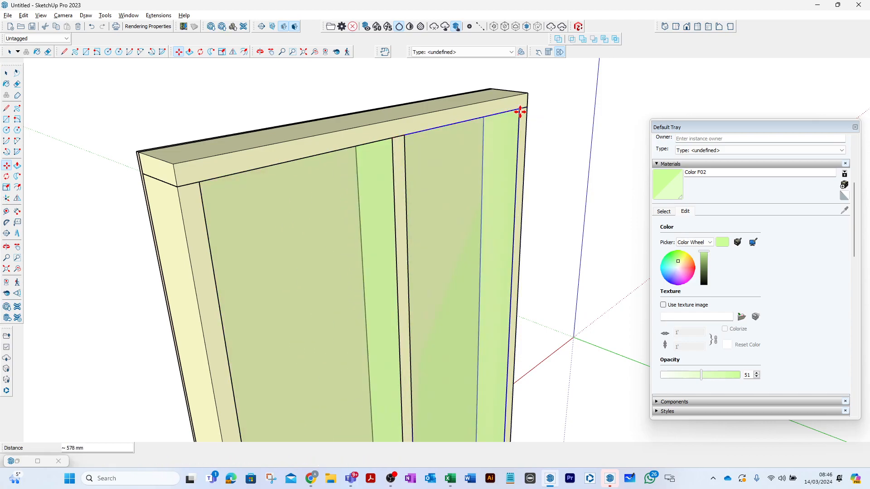
pyautogui.click(7, 75)
pyautogui.click(125, 98)
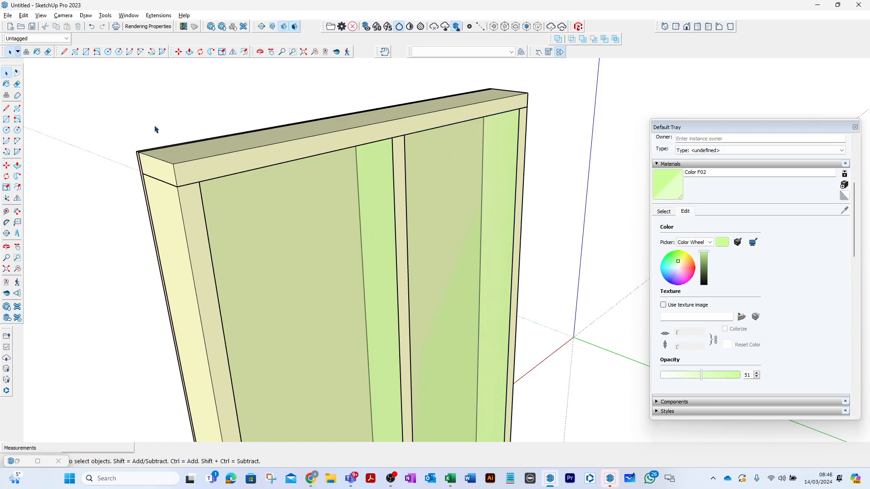
# - Draw a 15 mm line outward from the lower corner of the frame's open face
pyautogui.scroll(-5, 158, 136)
pyautogui.moveTo(355, 195); pyautogui.dragTo(346, 212, button='middle')
pyautogui.scroll(-2, 346, 207)
pyautogui.scroll(3, 241, 274)
pyautogui.moveTo(262, 263); pyautogui.dragTo(349, 275, button='middle')
pyautogui.scroll(2, 390, 302)
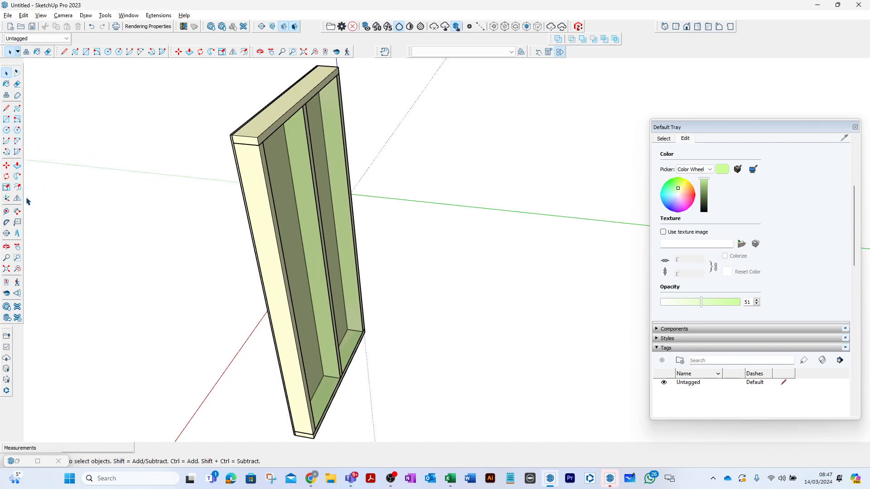
pyautogui.click(8, 109)
pyautogui.scroll(-2, 400, 179)
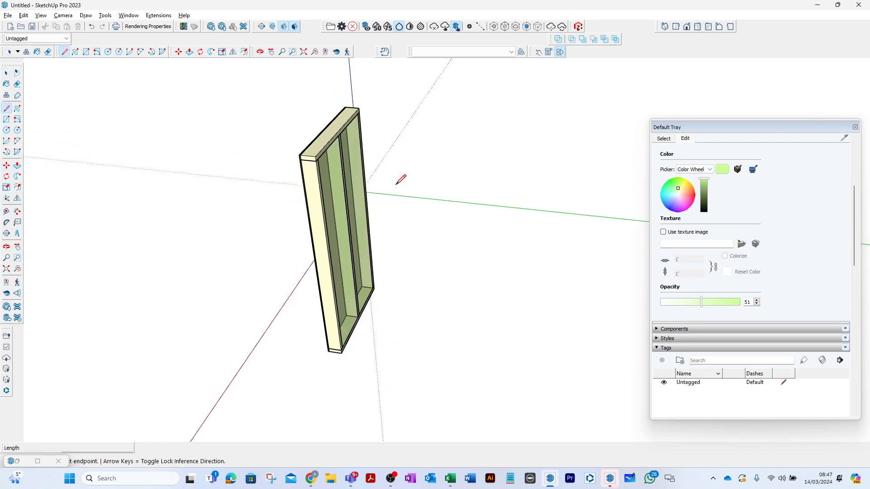
pyautogui.scroll(8, 355, 349)
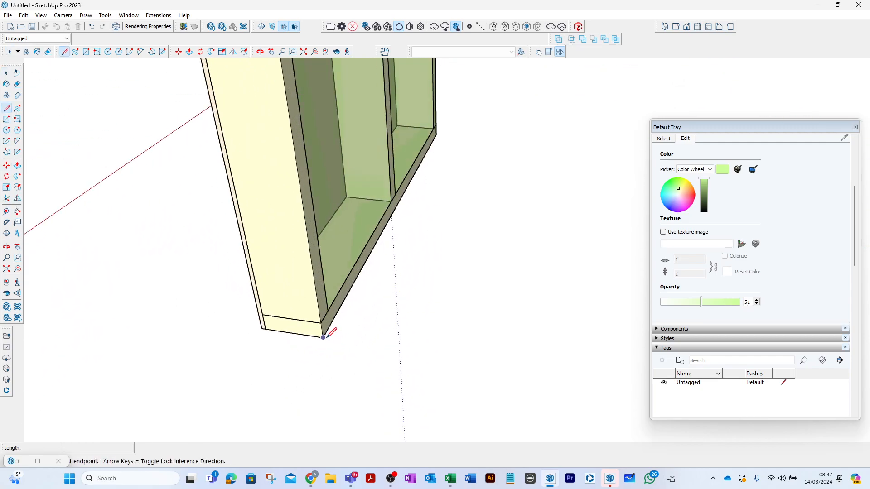
pyautogui.click(324, 338)
pyautogui.write('15')
pyautogui.press('Return')
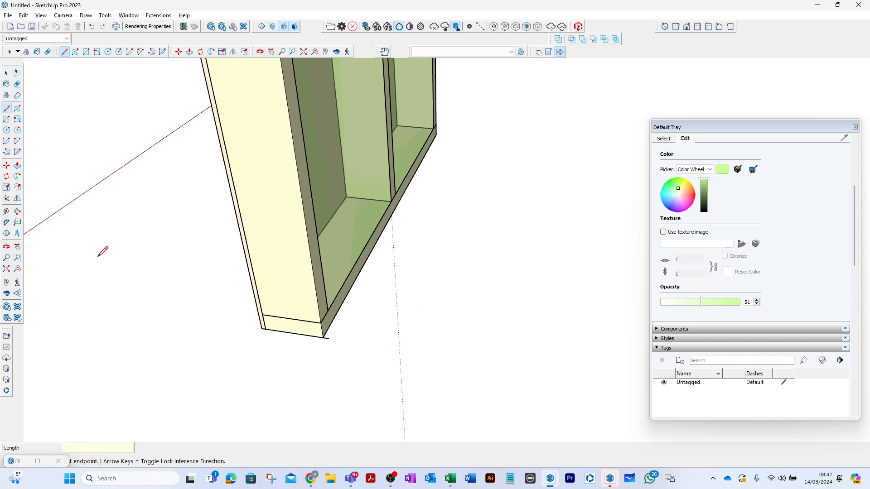
# - Draw a 1200 by 15 mm rectangle along the base of the frame's open face, ending at the short line
pyautogui.click(6, 119)
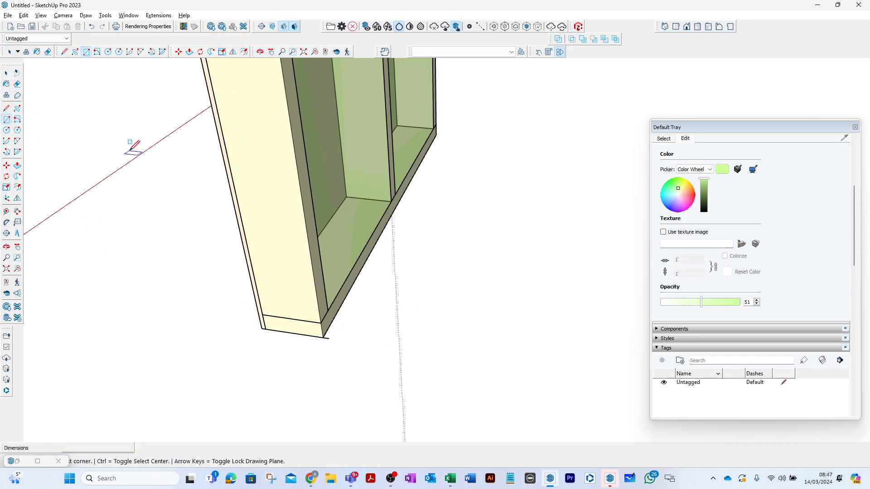
pyautogui.click(434, 128)
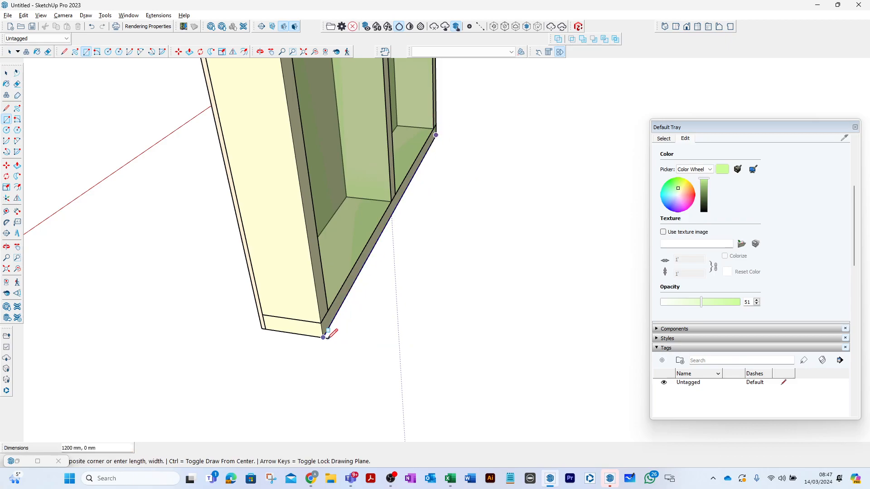
pyautogui.scroll(3, 330, 335)
pyautogui.click(330, 337)
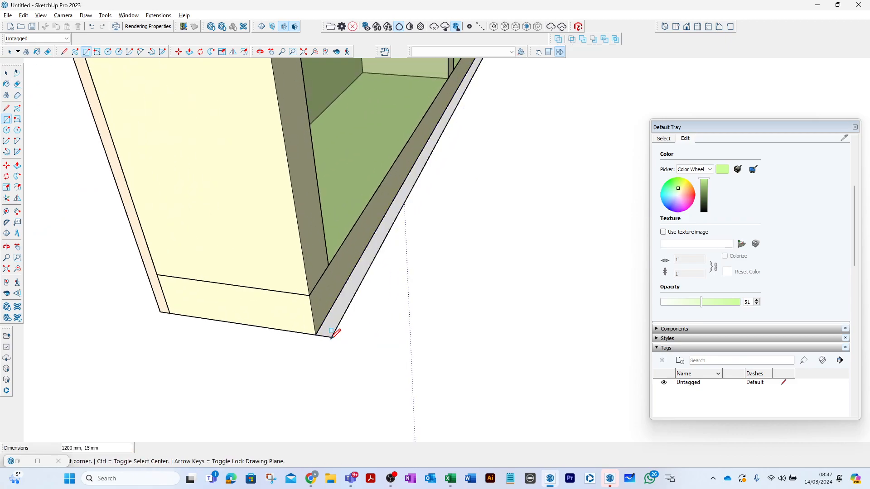
# - Push/pull the narrow base rectangle upward about 23 mm into a solid strip
pyautogui.click(6, 73)
pyautogui.click(17, 166)
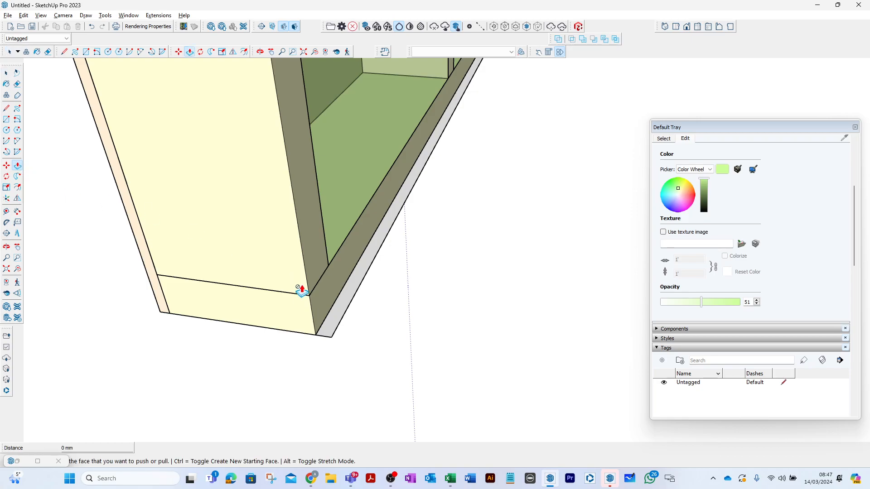
pyautogui.click(330, 334)
pyautogui.click(331, 311)
pyautogui.moveTo(331, 311); pyautogui.dragTo(475, 200, button='middle')
pyautogui.press('space')
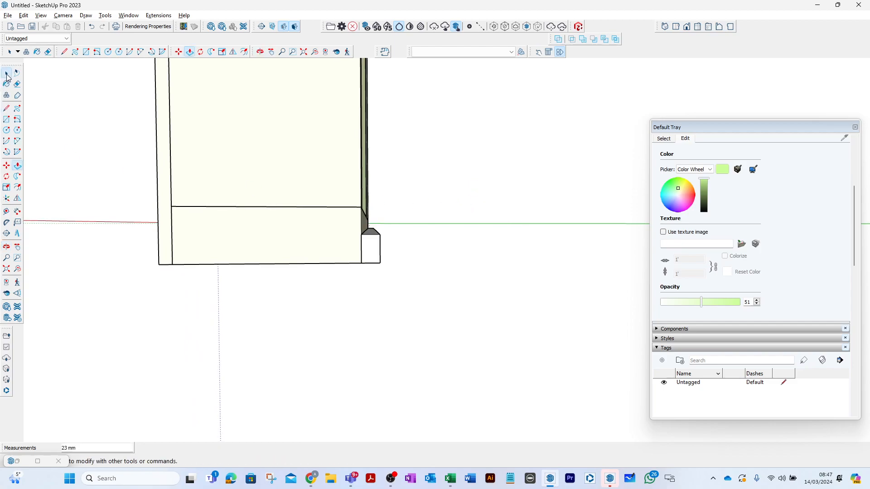
# - Select the whole strip and start making it a component, beginning the definition name with 2_ZZ_TFSheet_
pyautogui.moveTo(315, 301); pyautogui.dragTo(410, 228)
pyautogui.rightClick(372, 246)
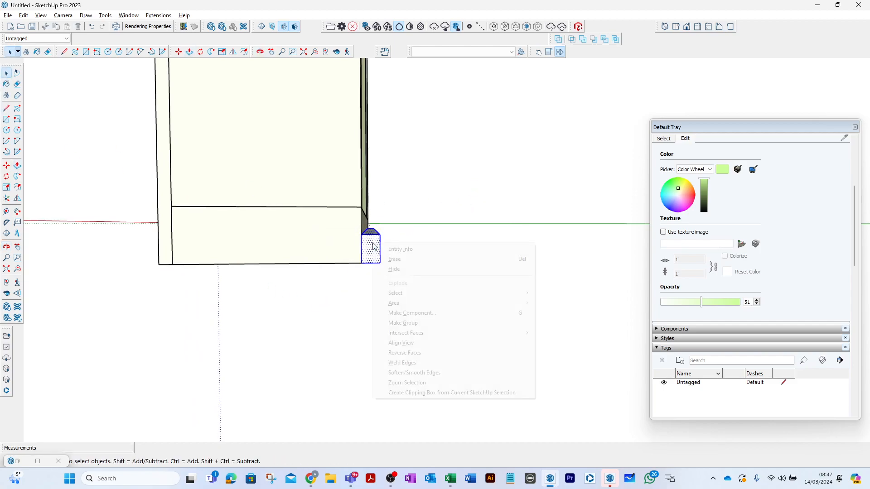
pyautogui.click(407, 313)
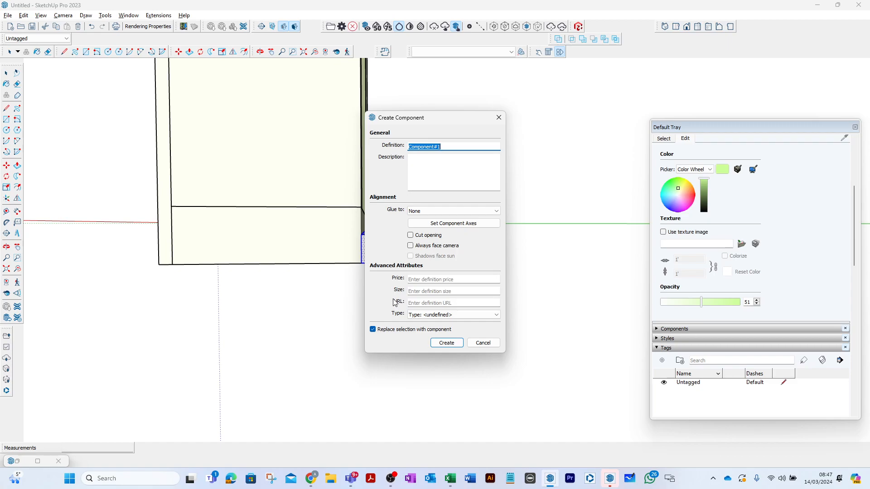
pyautogui.write('2_ZZ_TFSheet_')
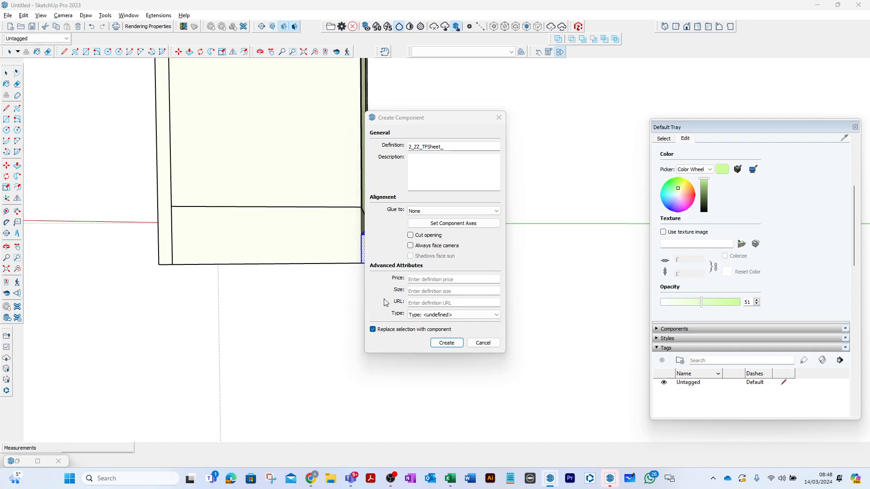
# - Look up the plasterboard codes in the Excel naming workbook, complete the definition name as 2_ZZ_TFSheet_PB_PB150 and create the component in SketchUp
pyautogui.hotkey('alt', 'Tab')
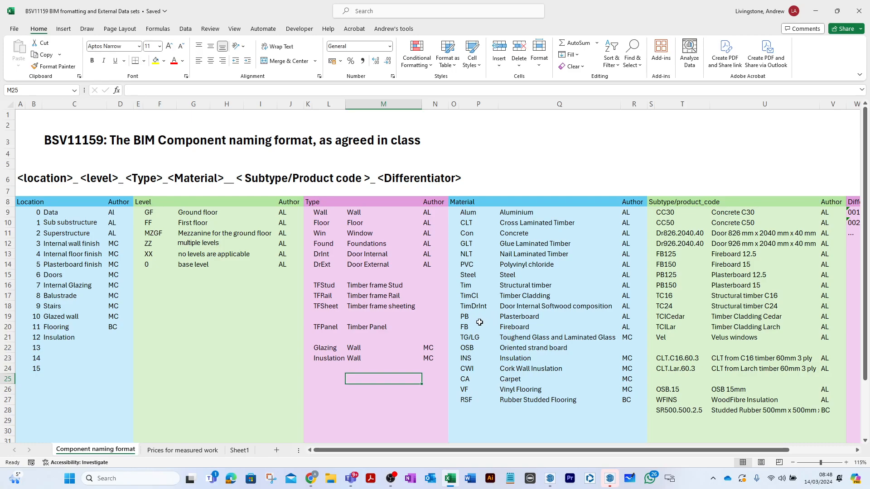
pyautogui.hotkey('alt', 'Tab')
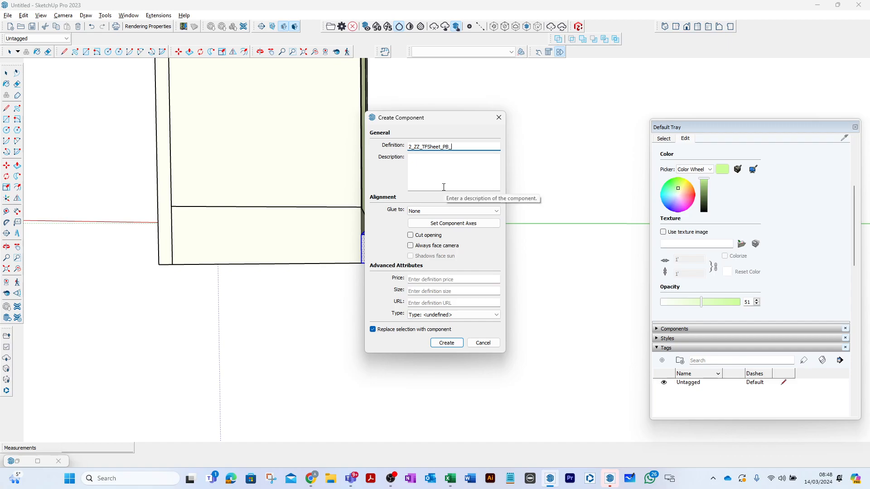
pyautogui.hotkey('alt', 'Tab')
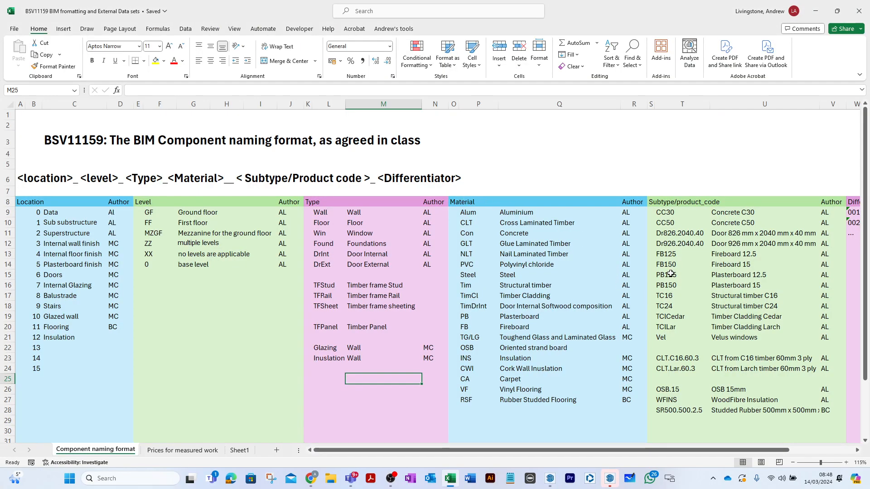
pyautogui.hotkey('alt', 'Tab')
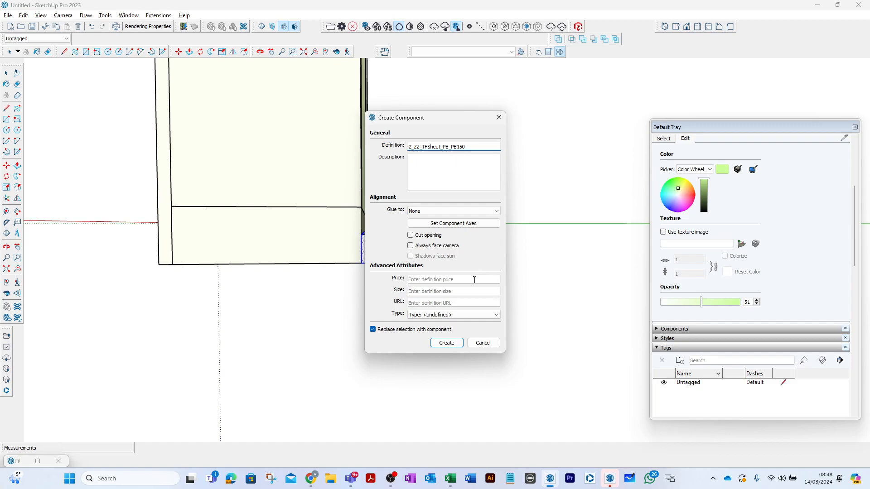
pyautogui.click(447, 343)
# - Push/pull the plasterboard strip's top face up to the top corner of the frame and leave the component
pyautogui.moveTo(462, 349)
pyautogui.mouseDown(button='middle')
pyautogui.moveTo(419, 293)
pyautogui.moveTo(368, 302)
pyautogui.mouseUp(button='middle')
pyautogui.moveTo(200, 254); pyautogui.dragTo(206, 309, button='middle')
pyautogui.scroll(2, 182, 261)
pyautogui.scroll(1, 215, 267)
pyautogui.click(215, 267)
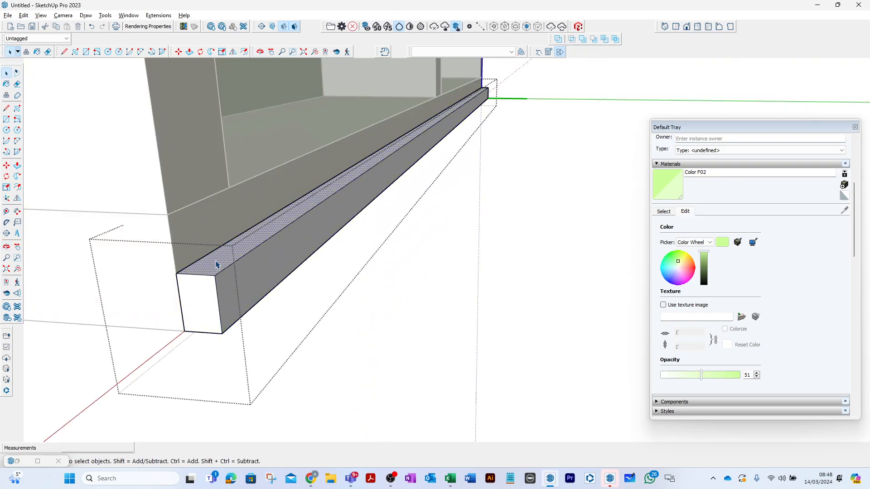
pyautogui.click(17, 165)
pyautogui.click(204, 257)
pyautogui.scroll(-6, 206, 257)
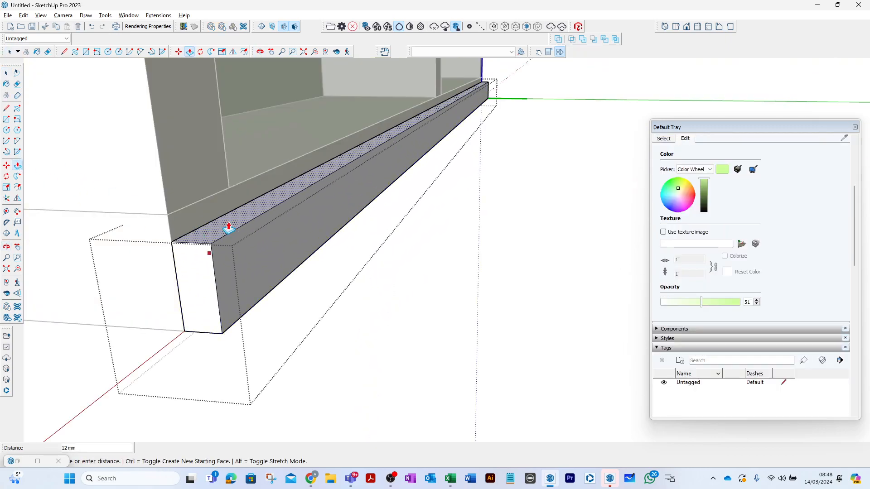
pyautogui.scroll(-6, 222, 263)
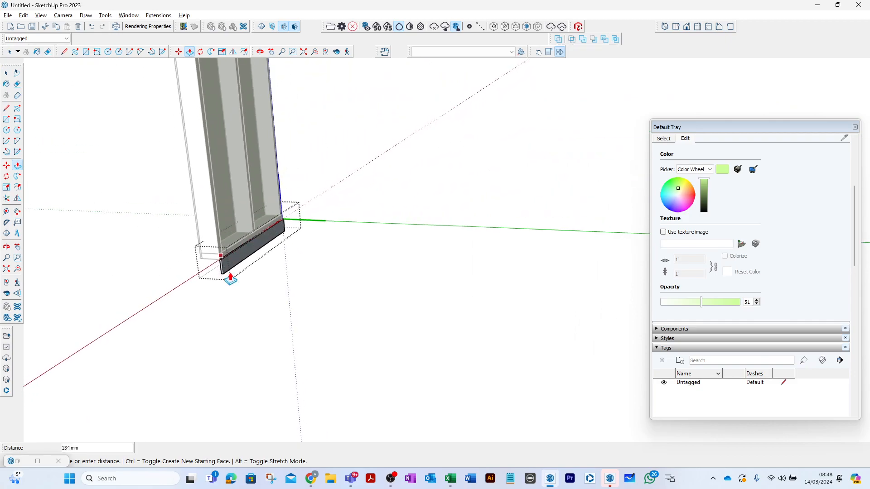
pyautogui.scroll(8, 218, 170)
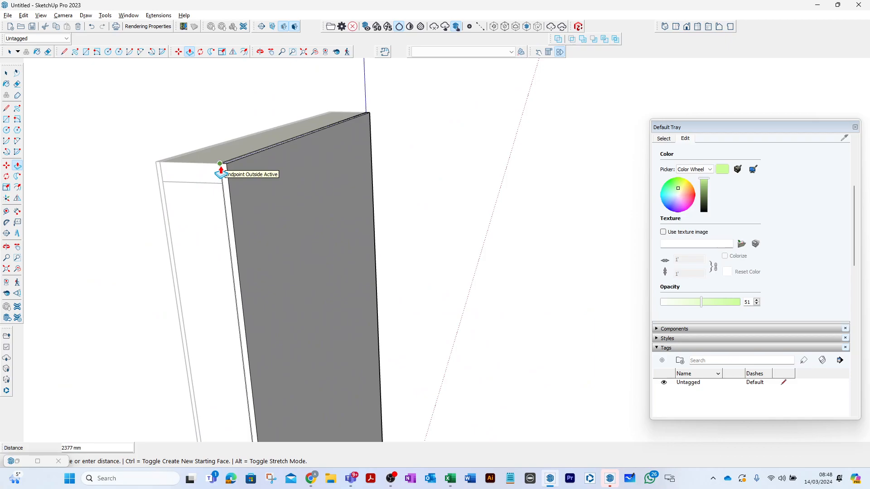
pyautogui.click(225, 172)
pyautogui.click(6, 73)
pyautogui.click(290, 170)
pyautogui.scroll(-5, 307, 169)
pyautogui.click(422, 158)
# - Check the IFC types assigned to the top rail and the end stud
pyautogui.scroll(-1, 381, 149)
pyautogui.scroll(-2, 382, 151)
pyautogui.moveTo(404, 153); pyautogui.dragTo(338, 146, button='middle')
pyautogui.scroll(1, 337, 146)
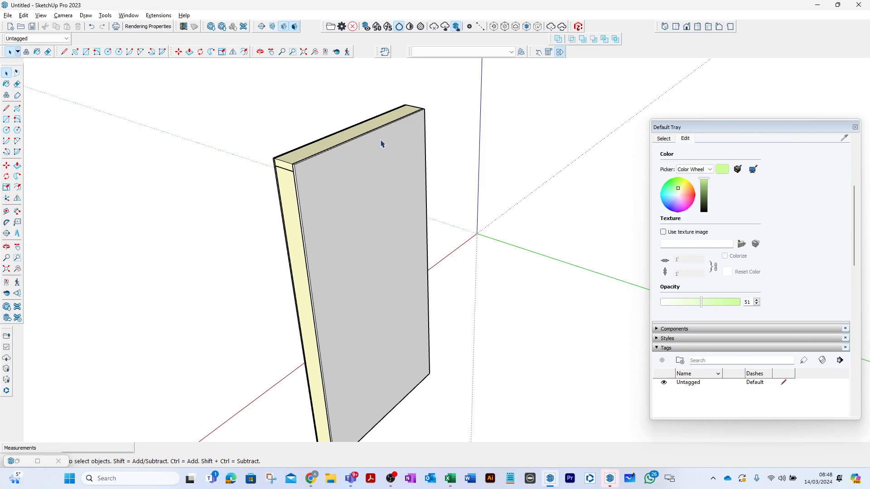
pyautogui.scroll(-1, 330, 145)
pyautogui.click(352, 157)
pyautogui.scroll(3, 322, 156)
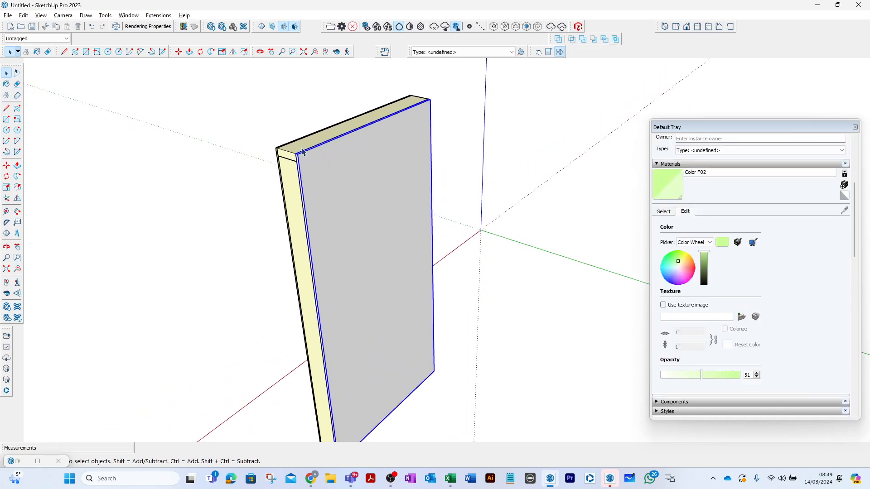
pyautogui.click(287, 178)
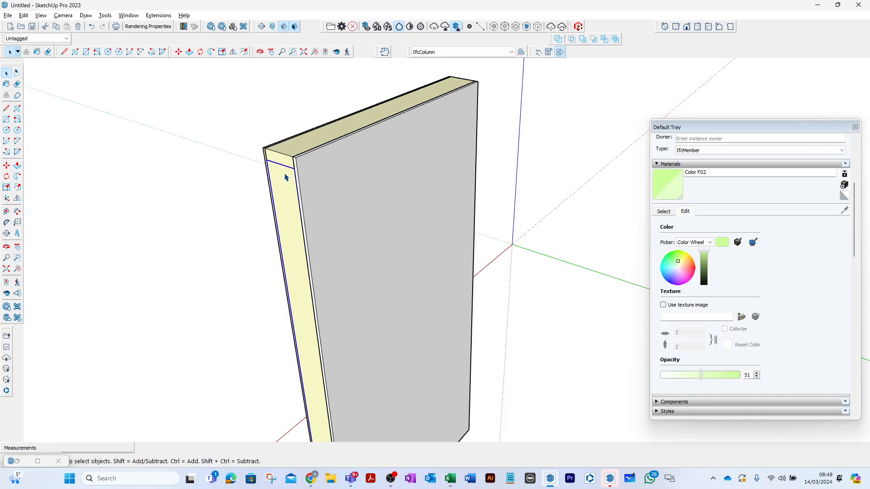
# - Copy the OSB sheet's definition name and create a tag named 2_ZZ_TFSheet_OSB_OSB.10 from it
pyautogui.click(266, 160)
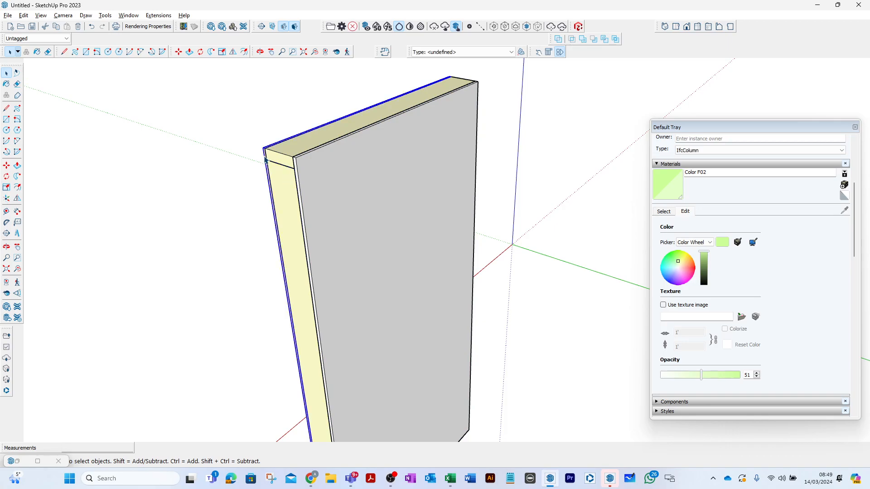
pyautogui.click(657, 165)
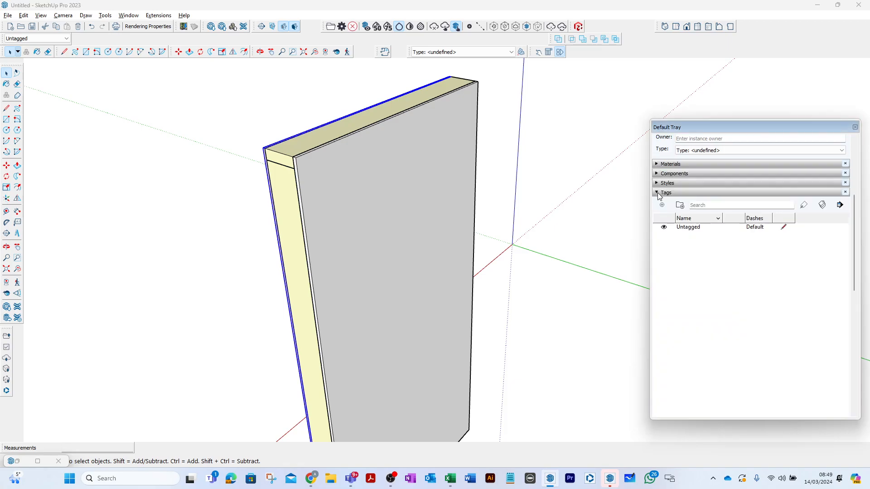
pyautogui.moveTo(373, 141); pyautogui.dragTo(436, 179, button='middle')
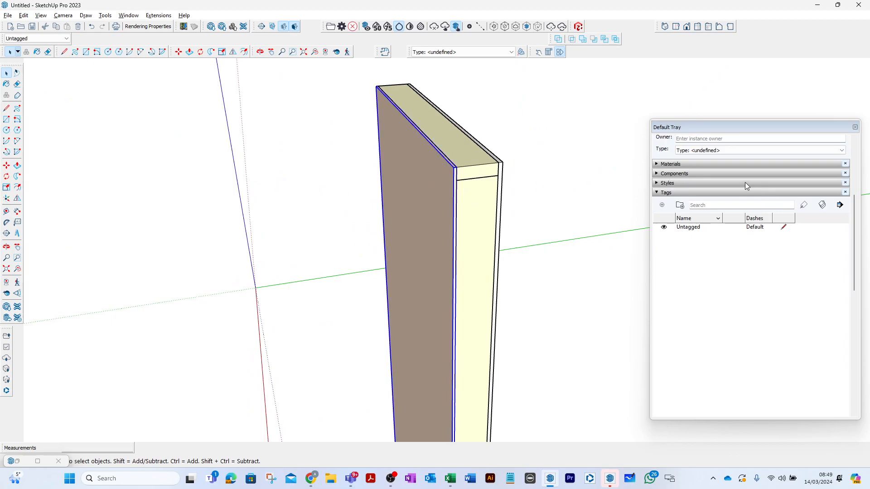
pyautogui.scroll(5, 816, 175)
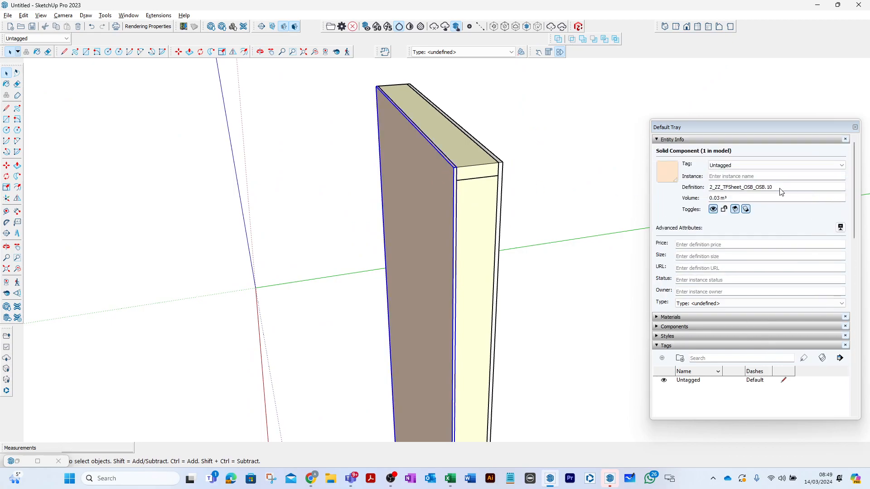
pyautogui.moveTo(780, 187); pyautogui.dragTo(705, 194)
pyautogui.hotkey('ctrl', 'c')
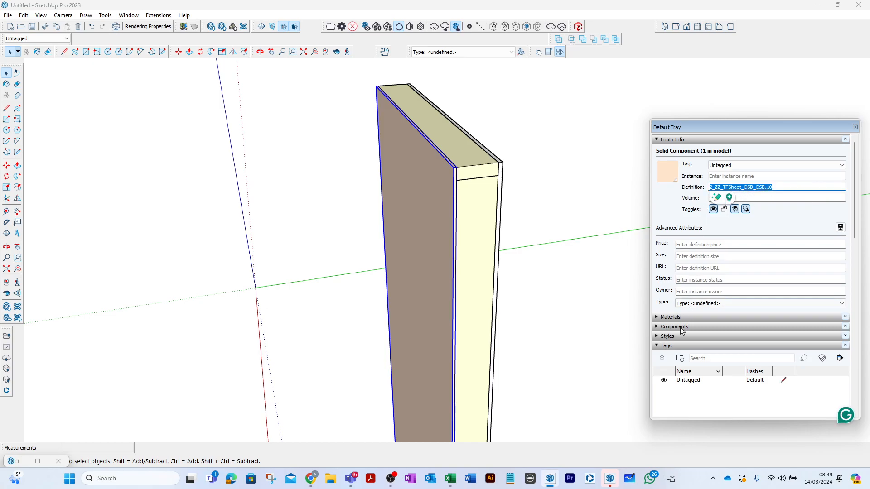
pyautogui.click(675, 394)
pyautogui.click(663, 359)
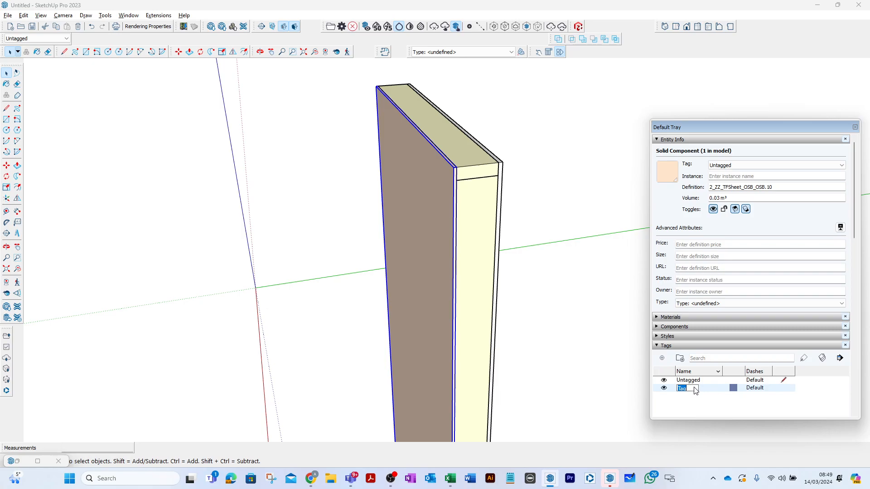
pyautogui.hotkey('ctrl', 'v')
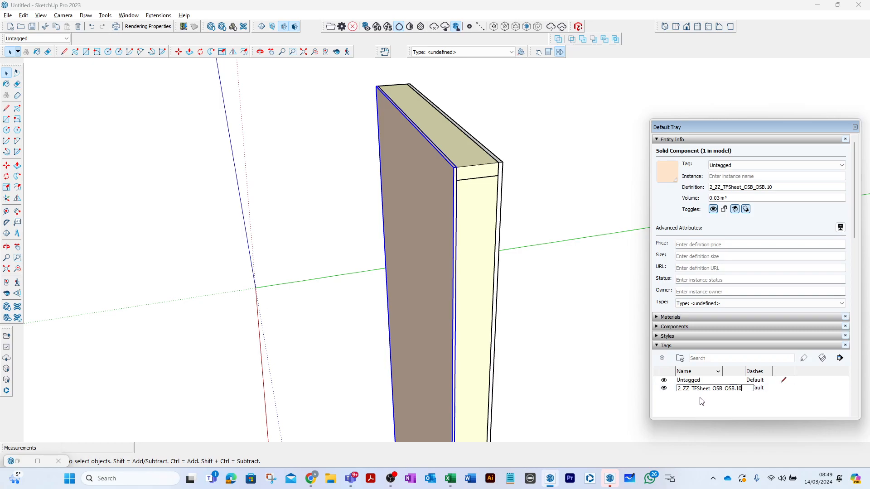
pyautogui.press('Return')
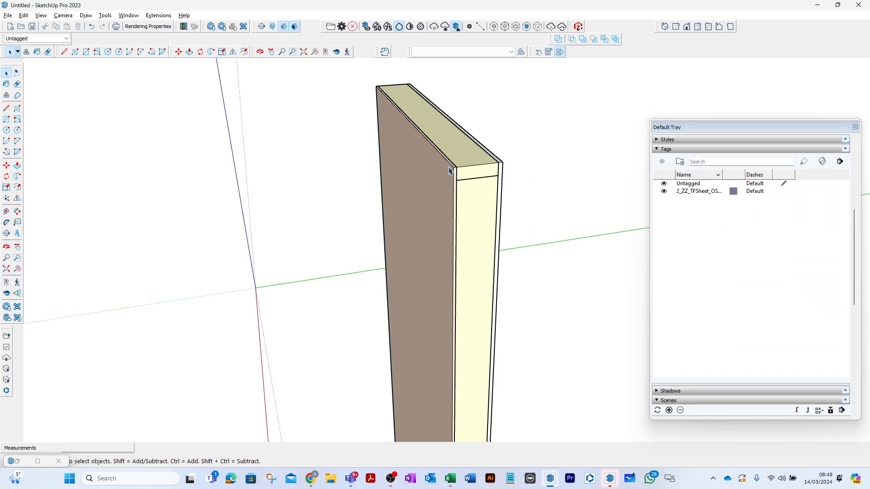
# - Assign the OSB sheet to the 2_ZZ_TFSheet_OSB_OSB.10 tag and hide that tag
pyautogui.click(68, 39)
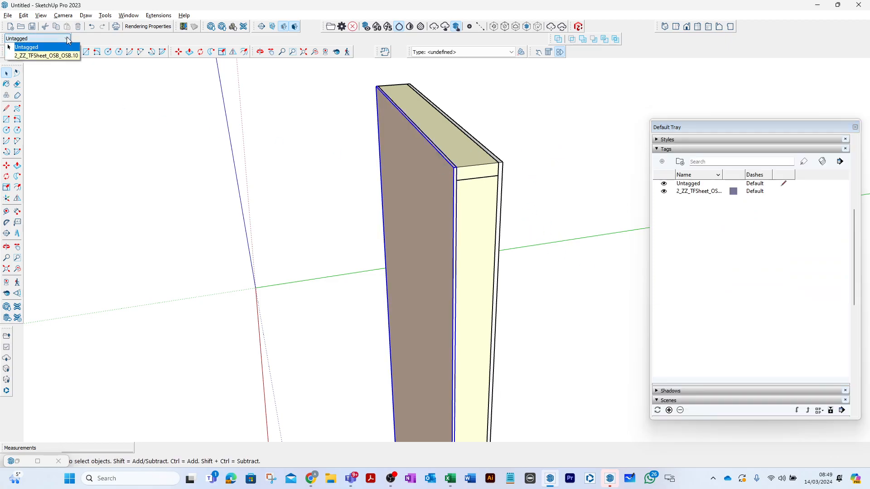
pyautogui.click(53, 54)
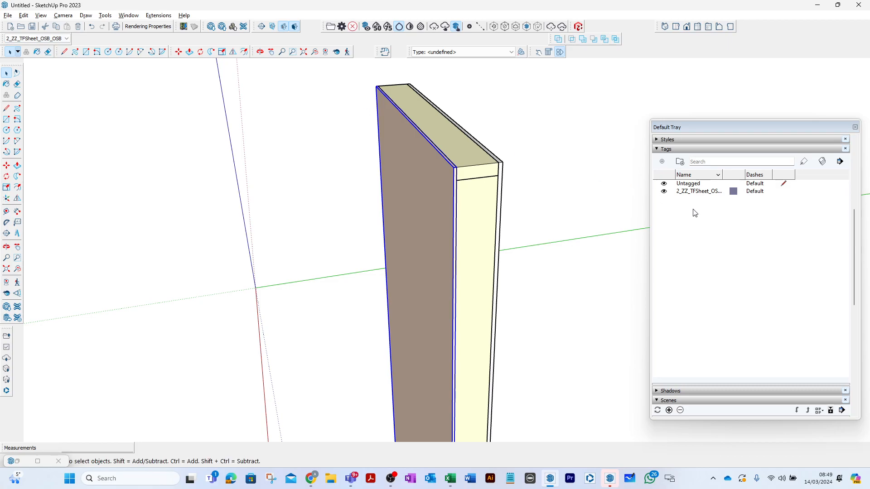
pyautogui.click(665, 193)
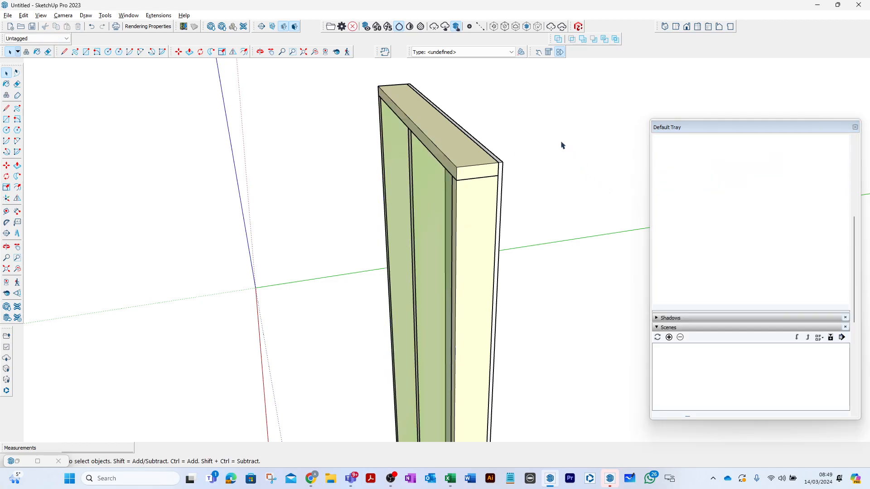
# - Copy the insulation component's definition name and create a tag named 12_ZZ_Insulation_WFINS from it
pyautogui.click(426, 182)
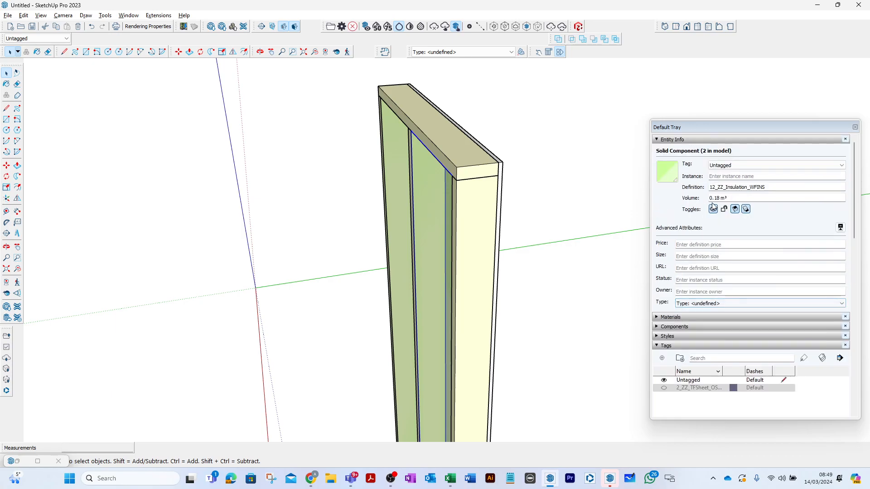
pyautogui.moveTo(782, 190); pyautogui.dragTo(700, 191)
pyautogui.hotkey('ctrl', 'c')
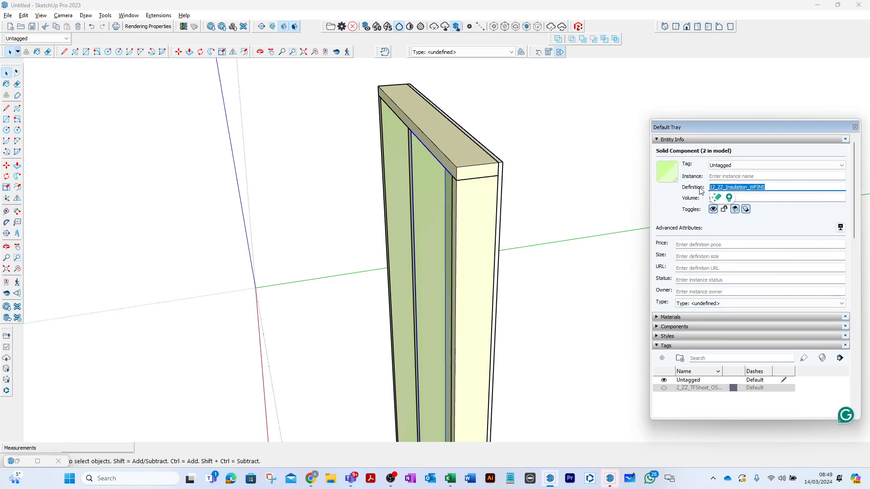
pyautogui.scroll(-1, 739, 259)
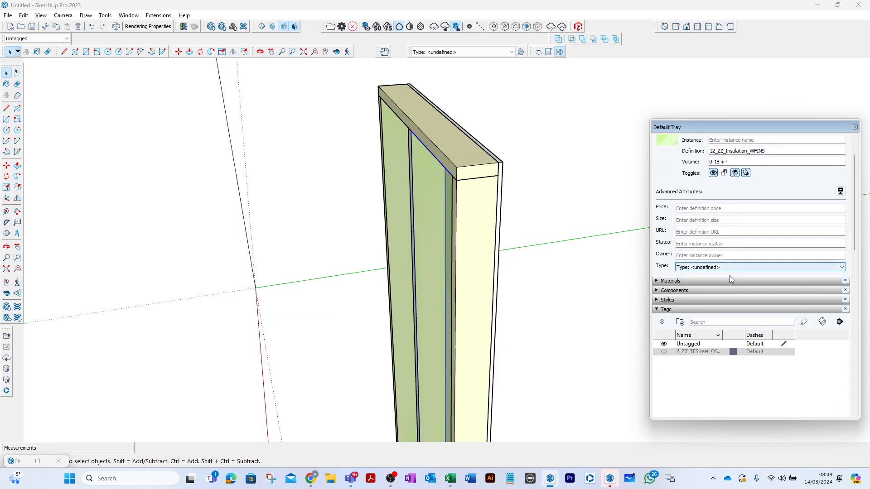
pyautogui.click(736, 374)
pyautogui.click(662, 323)
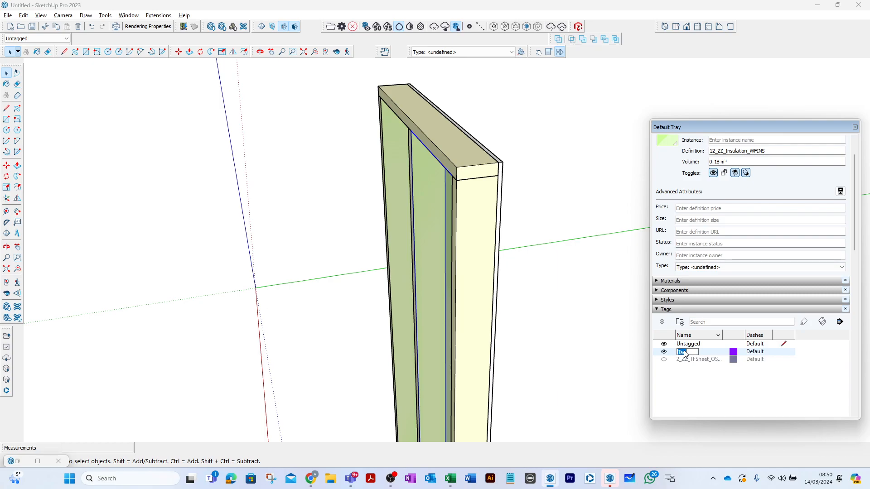
pyautogui.hotkey('ctrl', 'v')
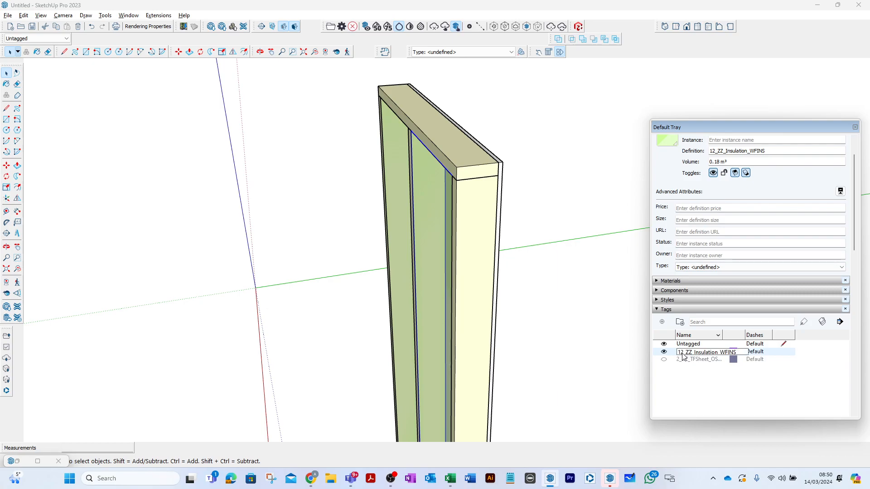
pyautogui.press('Return')
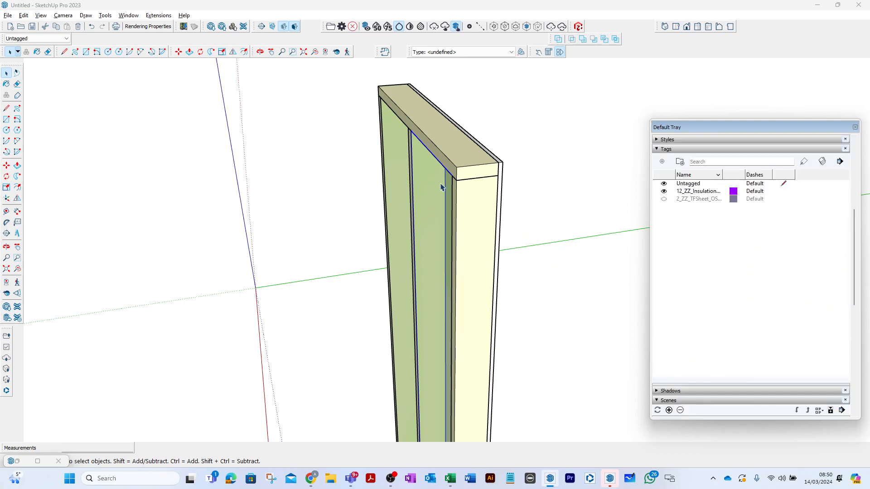
# - Assign both insulation panels to the 12_ZZ_Insulation_WFINS tag and hide that tag
pyautogui.keyDown('shift'); pyautogui.click(395, 147); pyautogui.keyUp('shift')
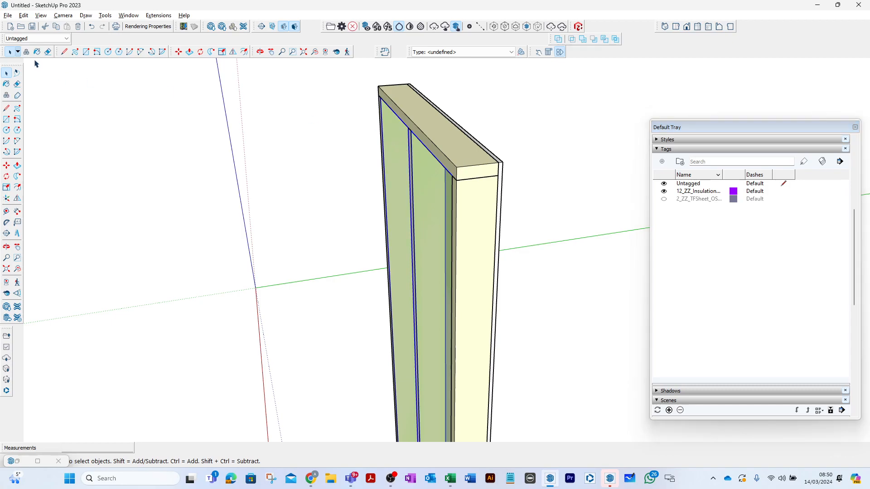
pyautogui.click(65, 39)
pyautogui.click(52, 64)
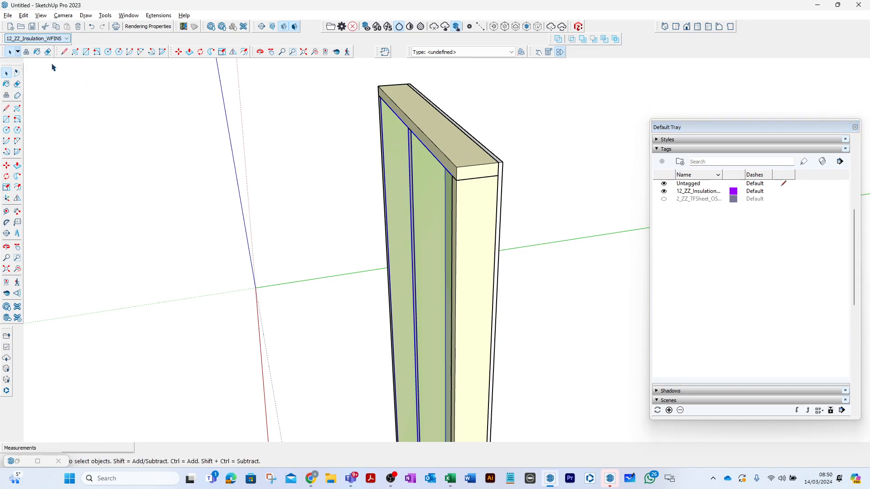
pyautogui.click(664, 194)
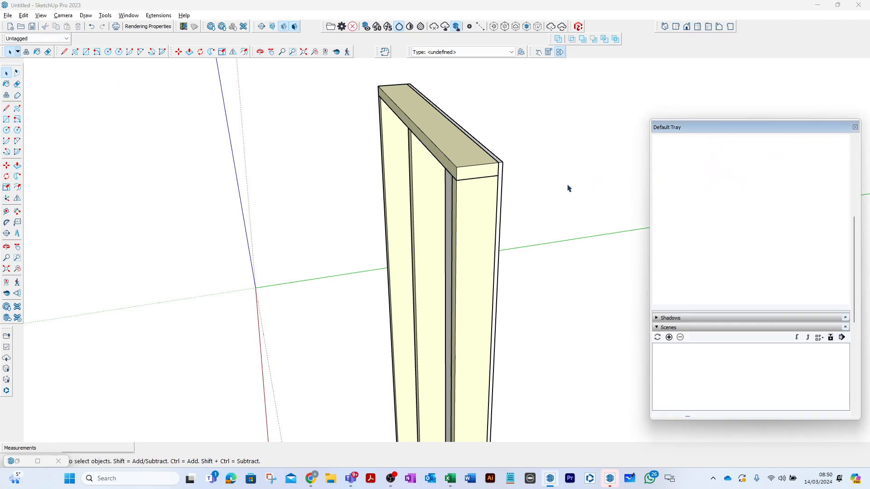
# - Copy the end stud's definition name and create a tag named 2_ZZ_TFStud_Tim_TC16 from it
pyautogui.click(470, 192)
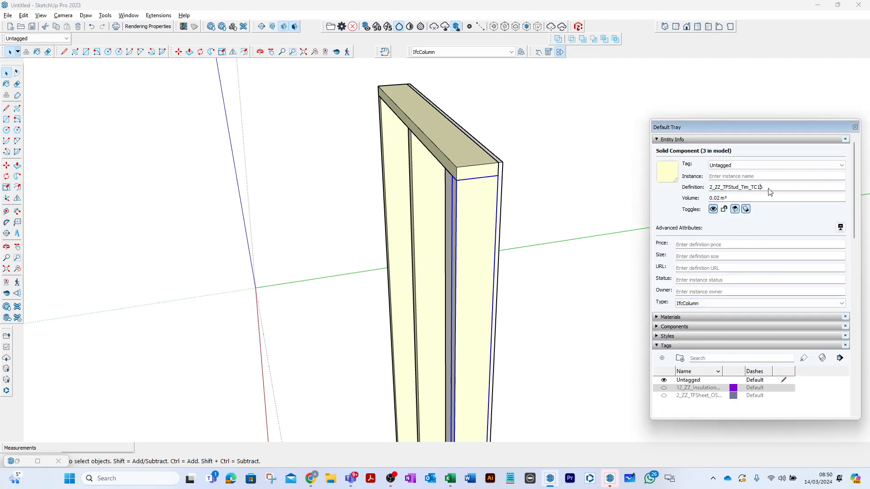
pyautogui.doubleClick(769, 191)
pyautogui.hotkey('ctrl', 'c')
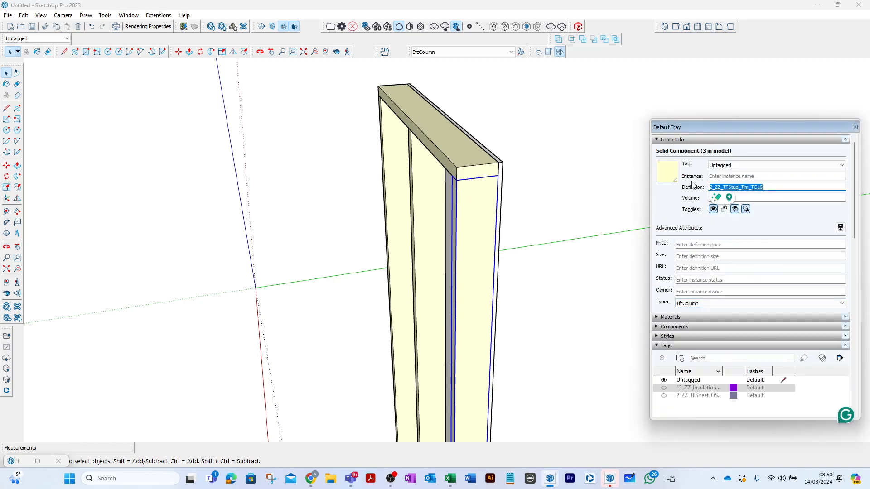
pyautogui.scroll(-1, 713, 269)
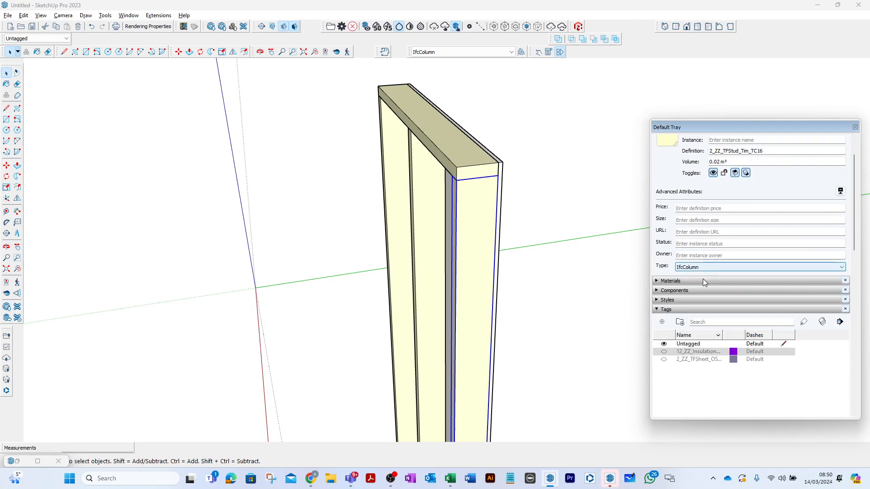
pyautogui.click(662, 322)
pyautogui.hotkey('ctrl', 'v')
pyautogui.press('Return')
pyautogui.scroll(-3, 680, 352)
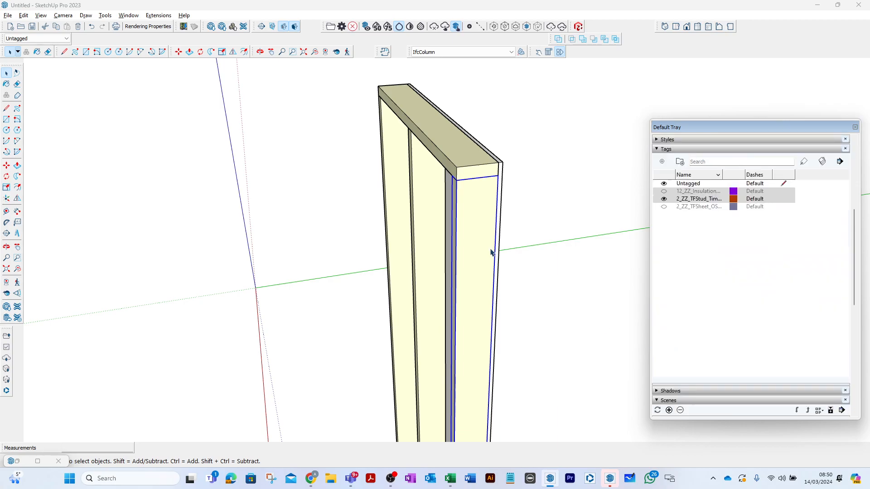
# - Assign all three studs to the 2_ZZ_TFStud_Tim_TC16 tag and hide that tag
pyautogui.keyDown('shift'); pyautogui.click(411, 174); pyautogui.keyUp('shift')
pyautogui.keyDown('shift'); pyautogui.click(396, 154); pyautogui.keyUp('shift')
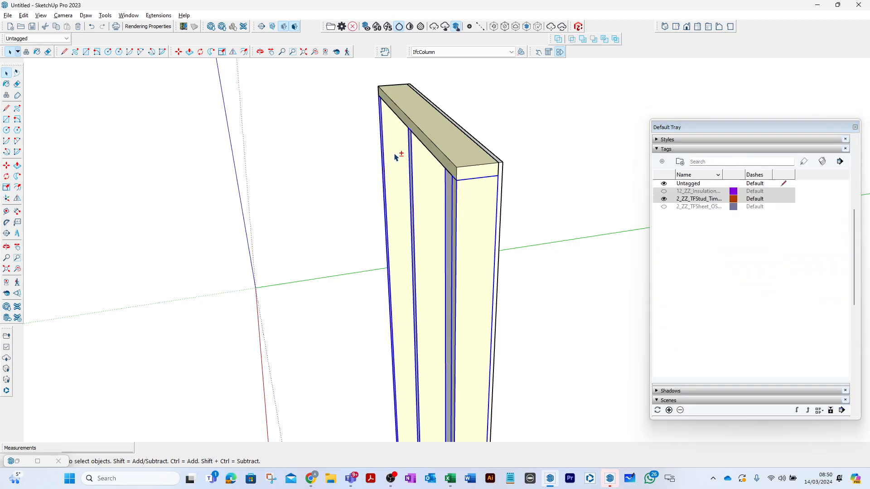
pyautogui.click(67, 39)
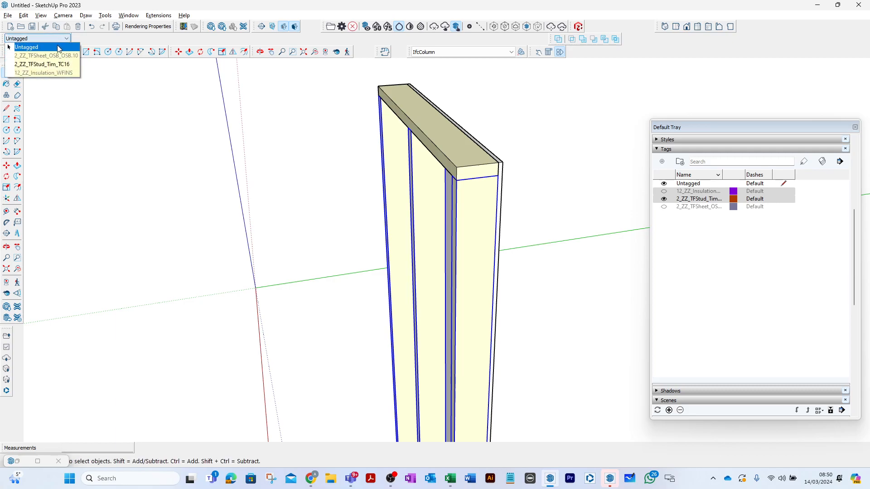
pyautogui.click(40, 64)
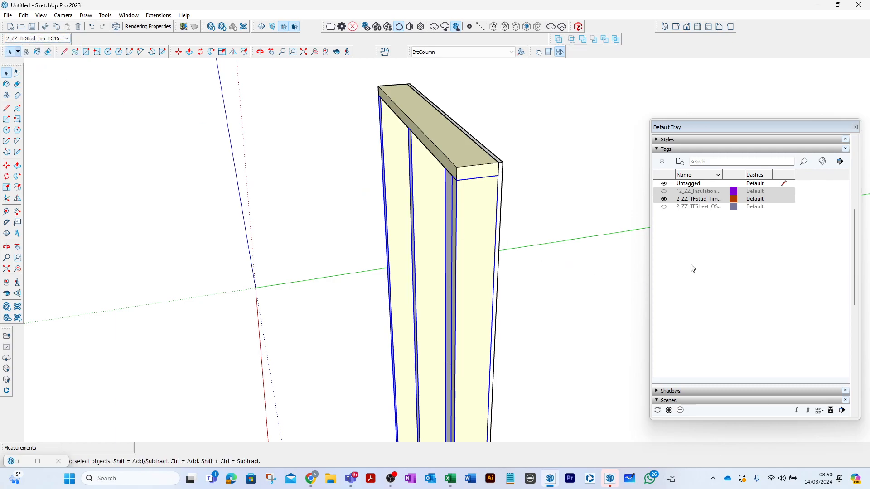
pyautogui.click(664, 207)
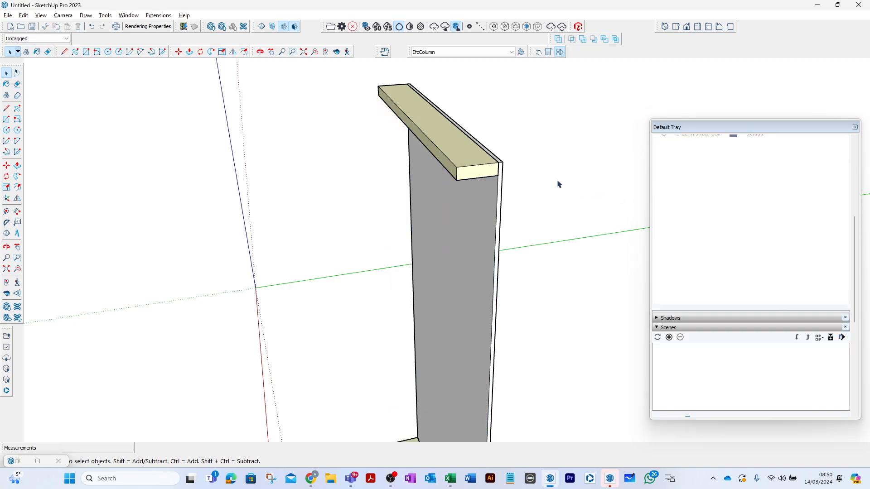
# - Try to rename the top and bottom rails' shared component definition to 2_ZZ_TFStud_Tim_TC16
pyautogui.click(474, 176)
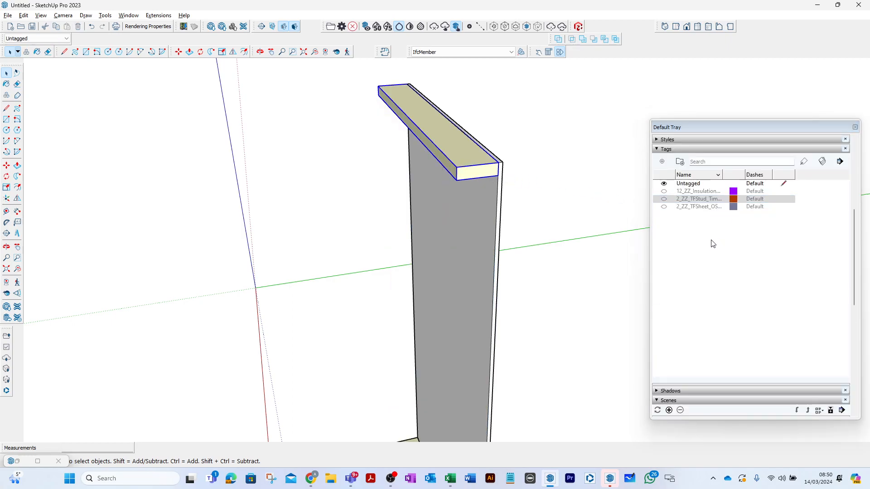
pyautogui.click(782, 191)
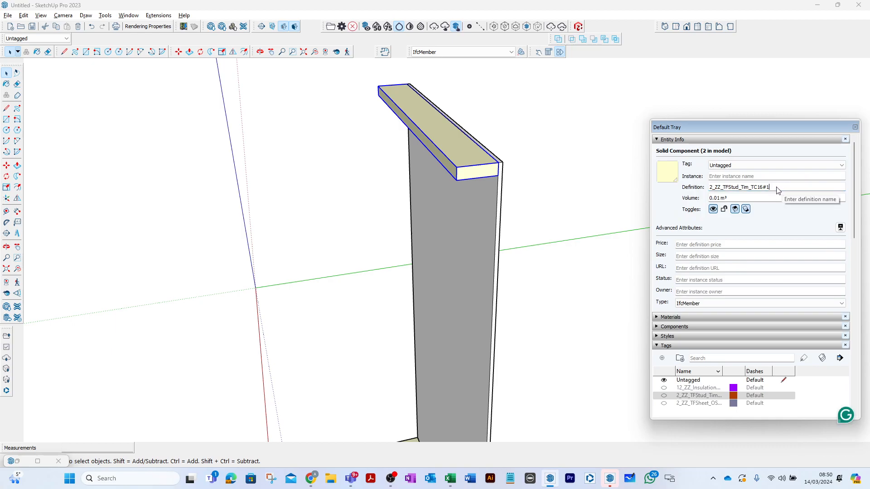
pyautogui.scroll(-2, 593, 187)
pyautogui.click(484, 397)
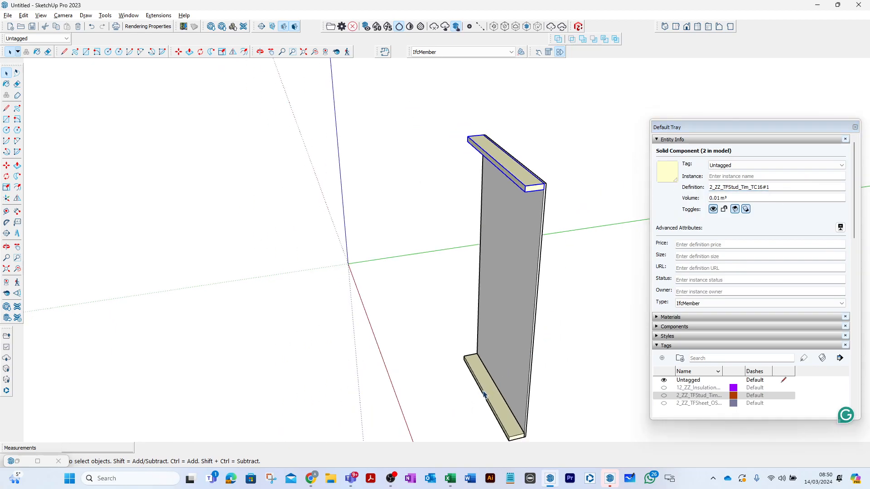
pyautogui.doubleClick(773, 186)
pyautogui.doubleClick(764, 187)
pyautogui.doubleClick(778, 191)
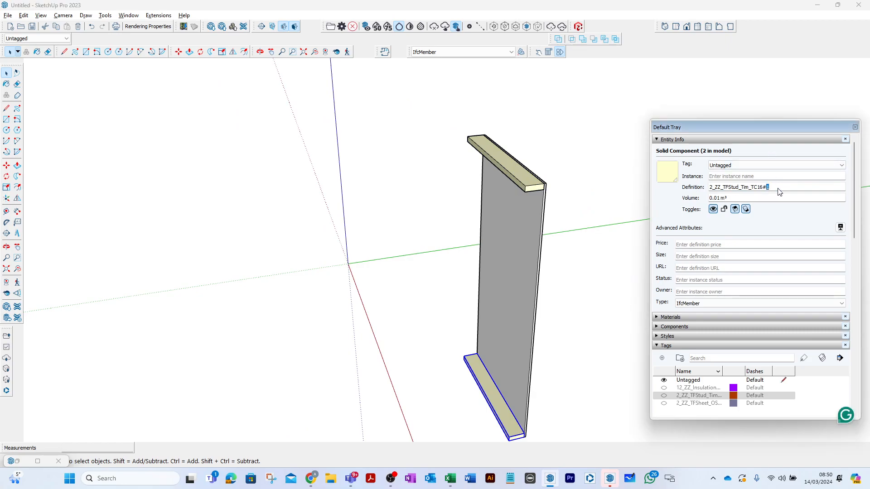
pyautogui.press('BackSpace')
pyautogui.press('Return')
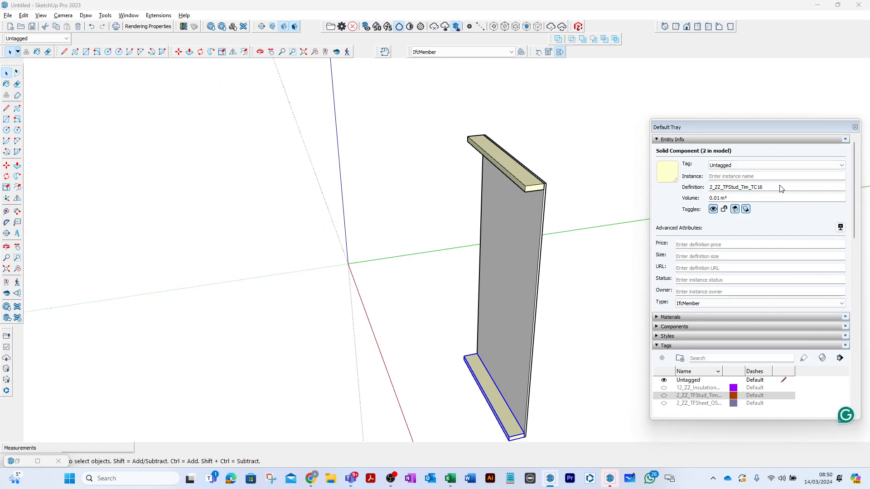
pyautogui.click(800, 280)
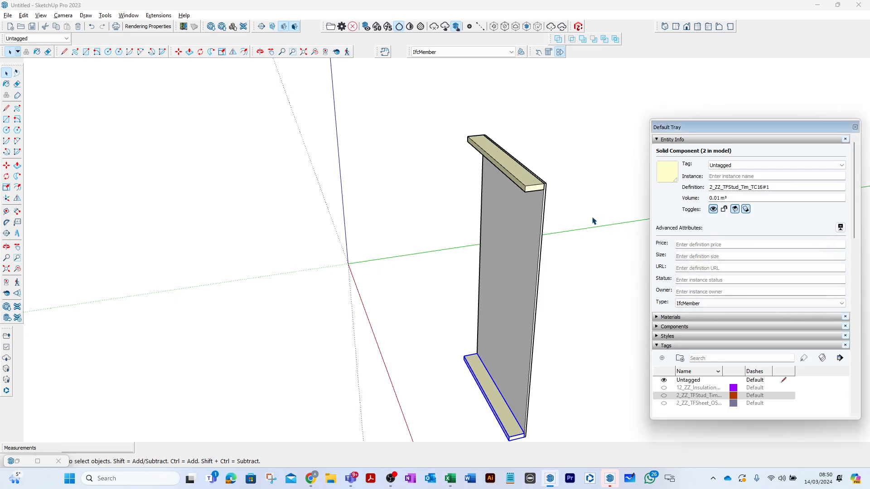
# - Make the top rail a unique component, separate from the bottom rail
pyautogui.click(539, 190)
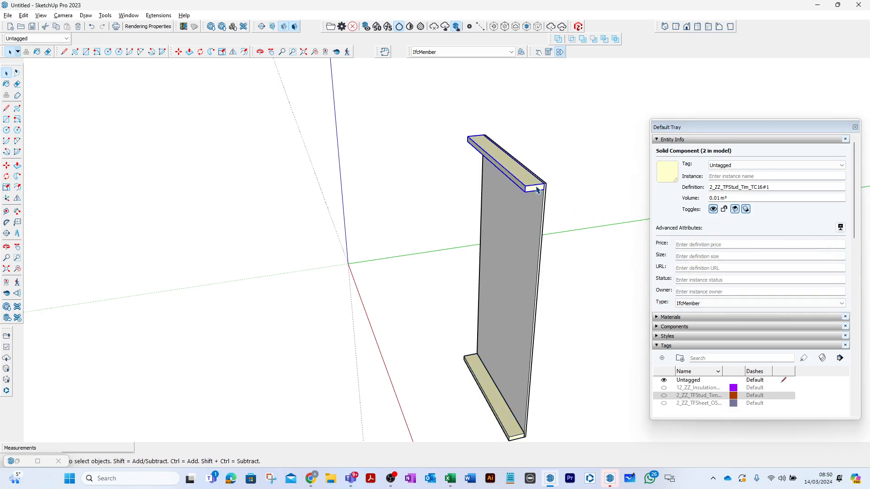
pyautogui.rightClick(537, 190)
pyautogui.click(571, 247)
pyautogui.click(636, 198)
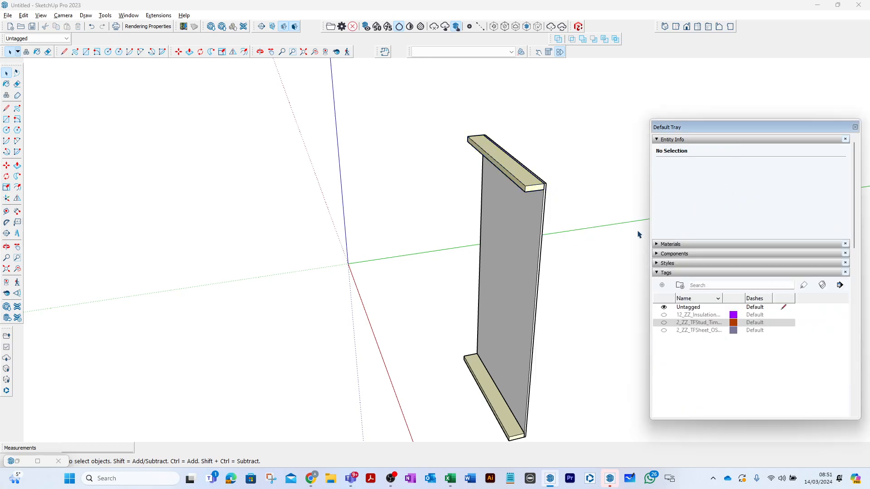
# - Rename the top rail's component definition to 2_ZZ_TFRail_Tim_TC16
pyautogui.click(539, 187)
pyautogui.doubleClick(768, 187)
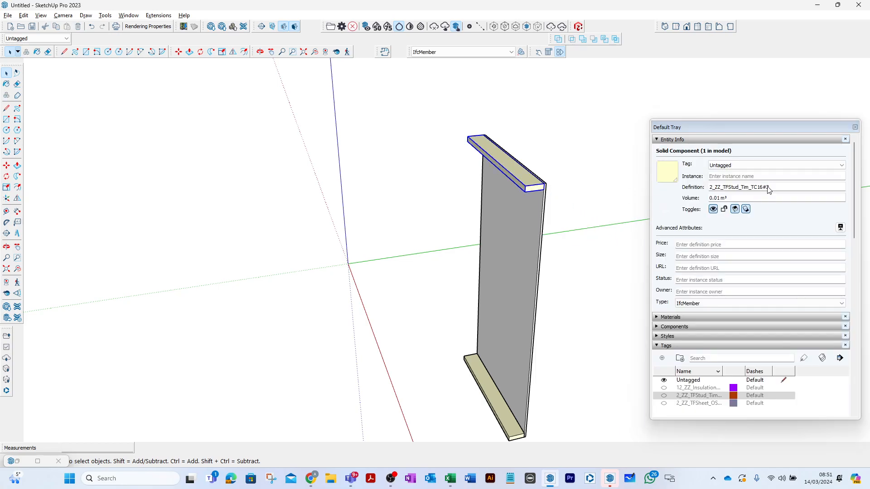
pyautogui.click(773, 187)
pyautogui.press('BackSpace')
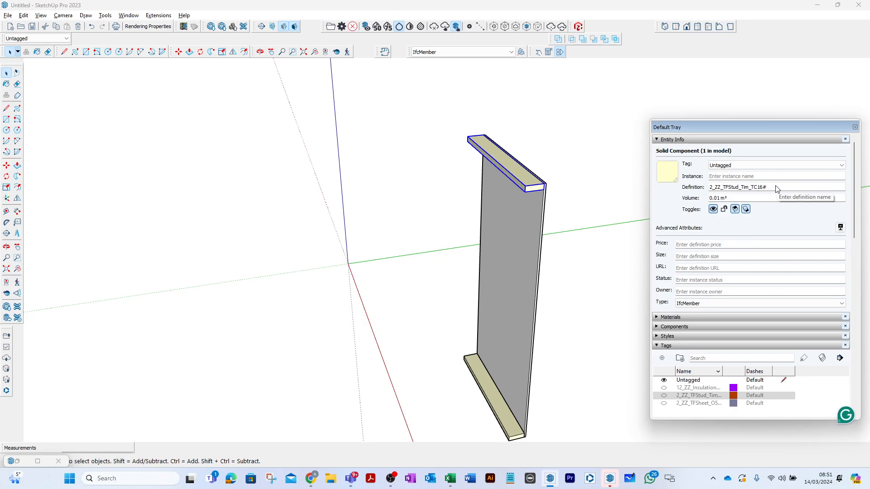
pyautogui.click(740, 187)
pyautogui.press('BackSpace')
pyautogui.press('BackSpace')
pyautogui.press('BackSpace')
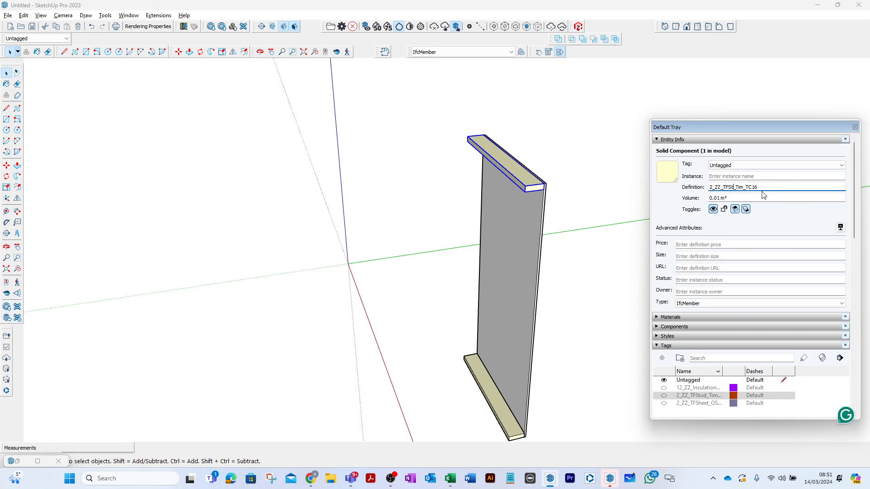
pyautogui.press('BackSpace')
pyautogui.write('Rail')
pyautogui.click(584, 175)
# - Delete the old bottom rail from the panel
pyautogui.click(527, 182)
pyautogui.click(493, 408)
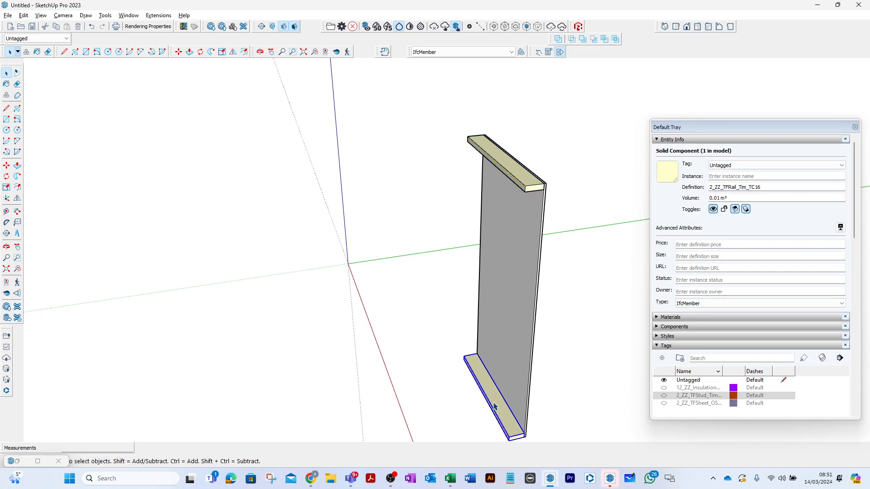
pyautogui.press('Delete')
# - Copy the renamed top rail straight down to the sheet's bottom corner as the new bottom rail
pyautogui.click(534, 194)
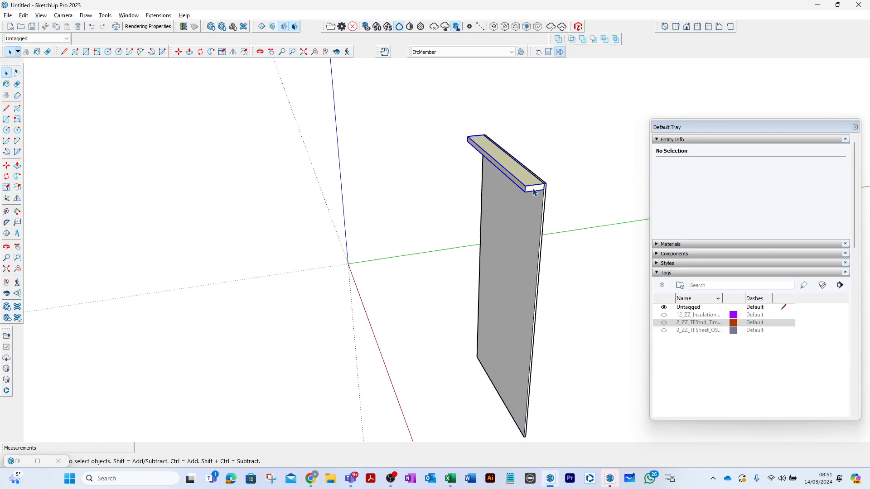
pyautogui.press('m')
pyautogui.scroll(2, 543, 190)
pyautogui.click(544, 190)
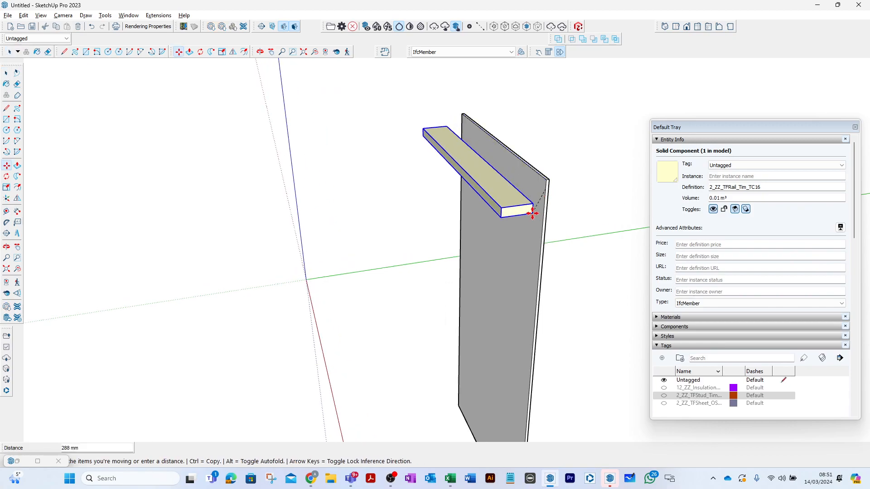
pyautogui.press('ctrl')
pyautogui.scroll(-4, 524, 218)
pyautogui.scroll(4, 538, 335)
pyautogui.scroll(3, 514, 274)
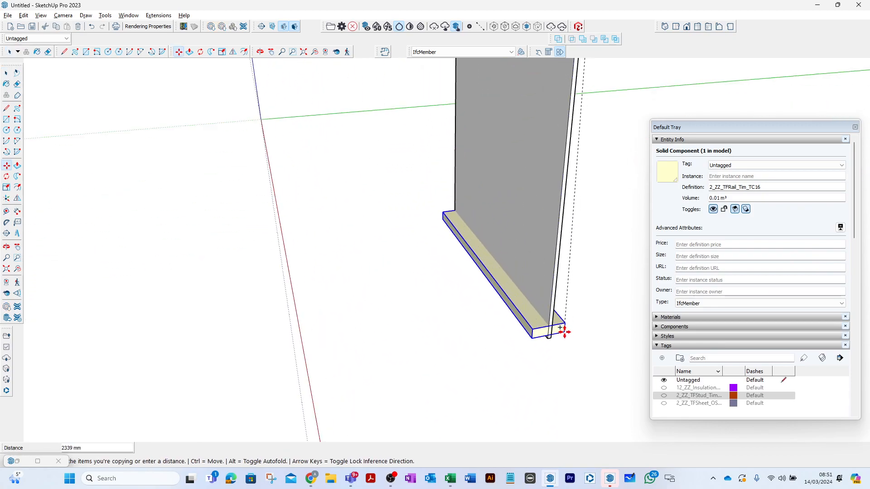
pyautogui.click(548, 331)
pyautogui.click(6, 72)
pyautogui.click(381, 309)
pyautogui.scroll(-2, 381, 310)
pyautogui.click(381, 310)
pyautogui.scroll(-3, 381, 310)
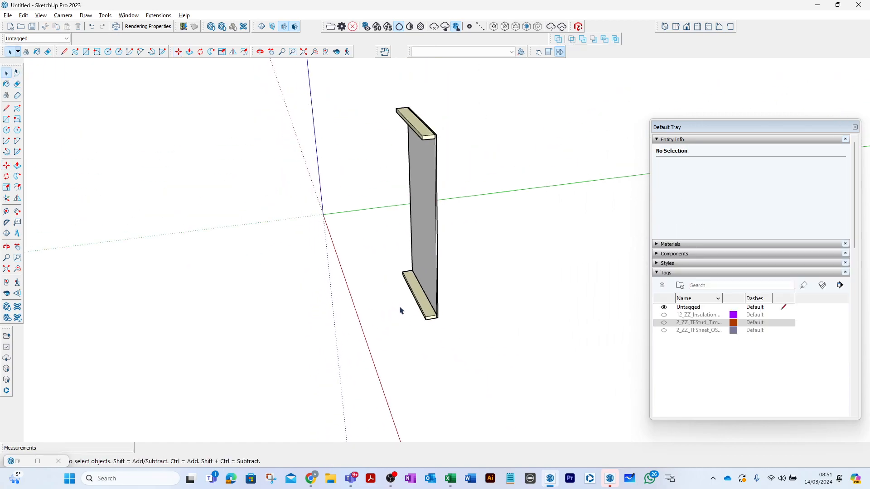
# - Copy the definition name of the two rails and create a tag named 2_ZZ_TFRail_Tim_TC16 from it
pyautogui.click(418, 306)
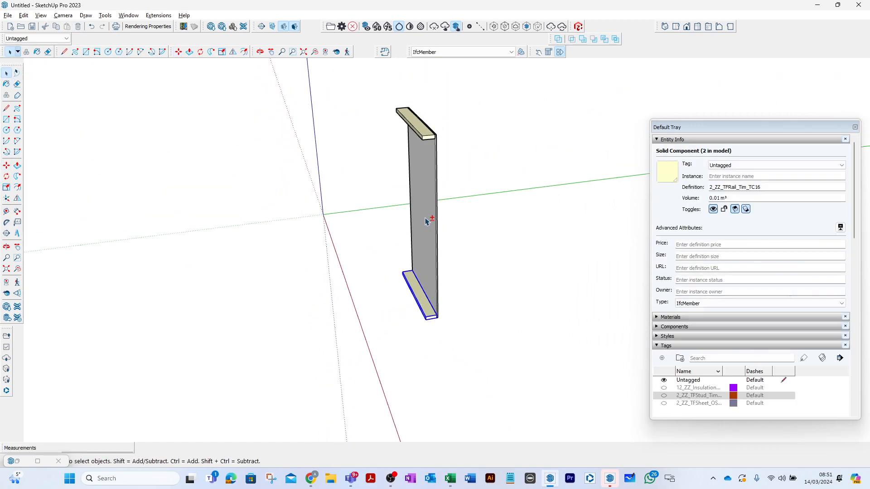
pyautogui.keyDown('shift'); pyautogui.click(422, 138); pyautogui.keyUp('shift')
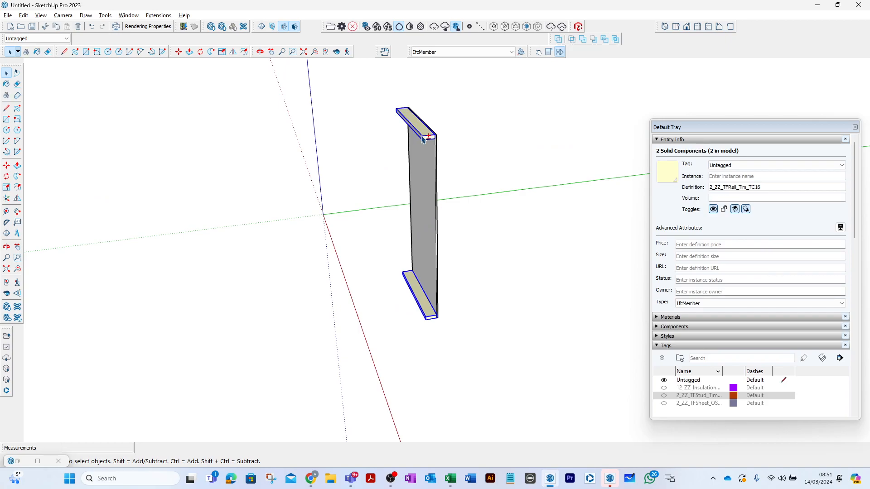
pyautogui.click(748, 187)
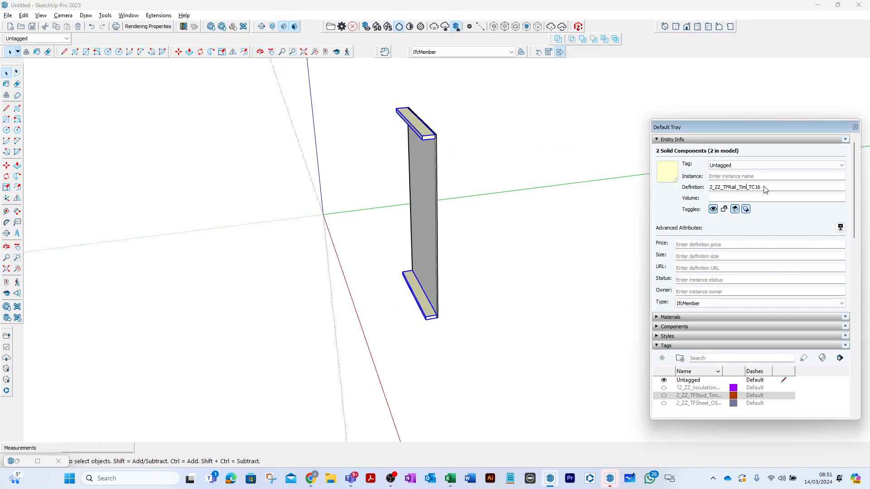
pyautogui.doubleClick(765, 189)
pyautogui.hotkey('ctrl', 'c')
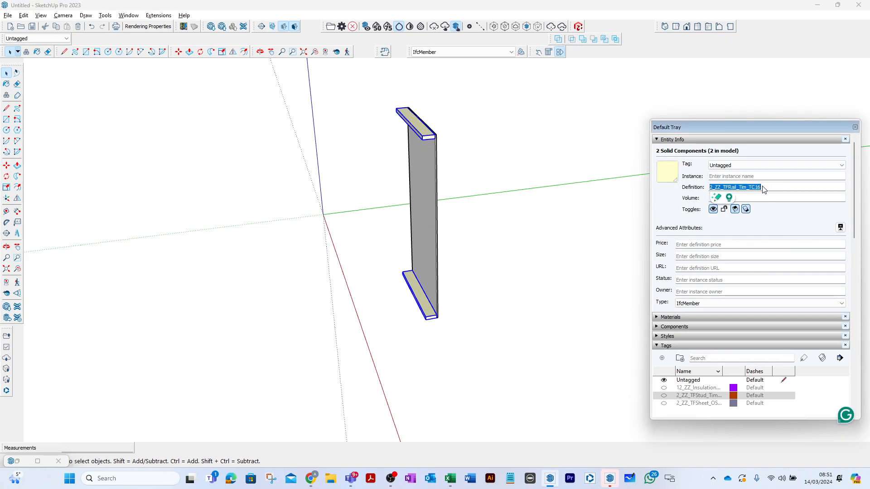
pyautogui.click(662, 358)
pyautogui.hotkey('ctrl', 'v')
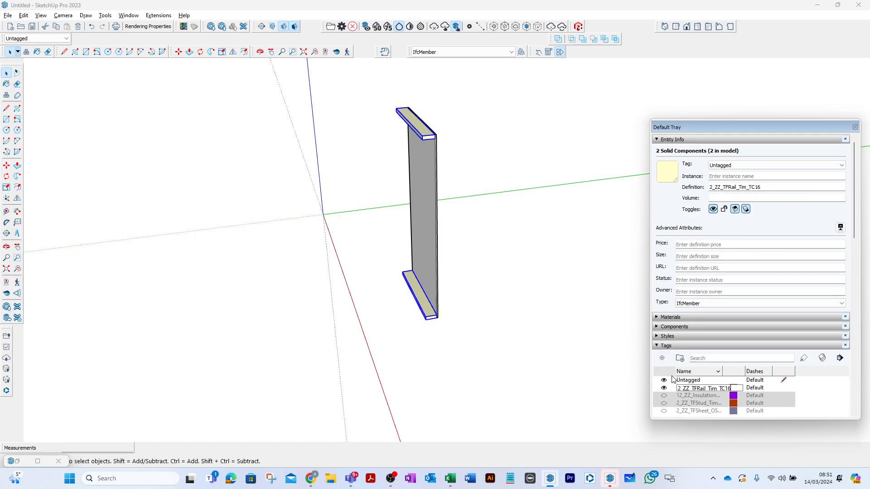
pyautogui.press('Return')
# - Assign both rails to the 2_ZZ_TFRail_Tim_TC16 tag and hide that tag
pyautogui.click(480, 193)
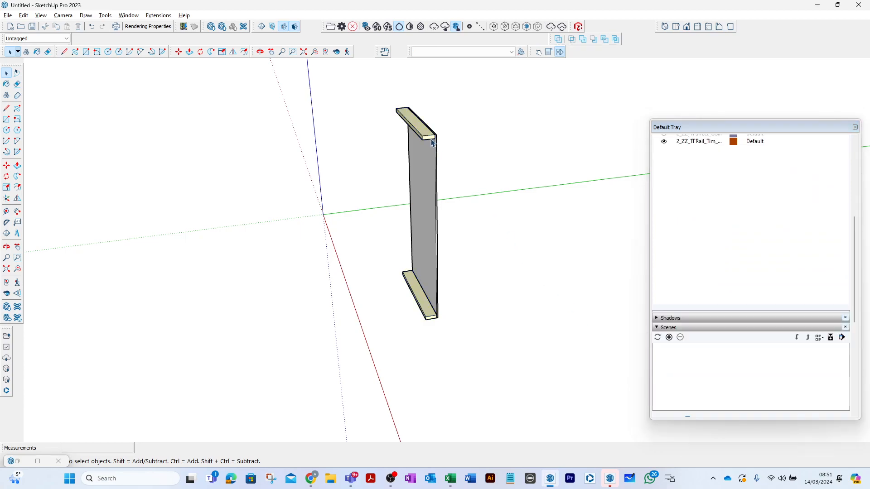
pyautogui.keyDown('shift'); pyautogui.click(416, 295); pyautogui.keyUp('shift')
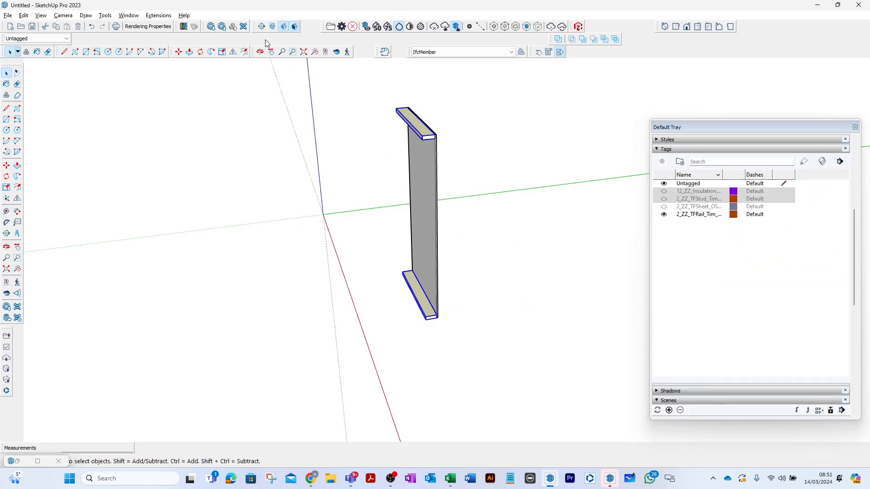
pyautogui.click(66, 38)
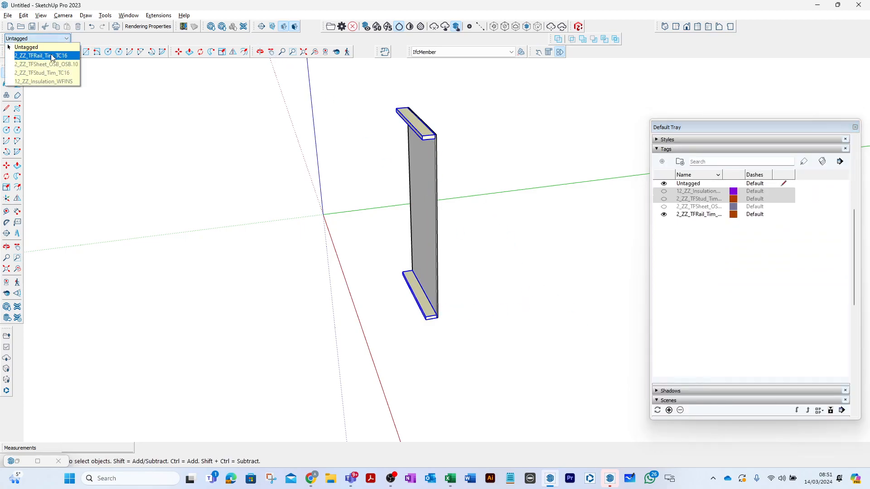
pyautogui.click(52, 56)
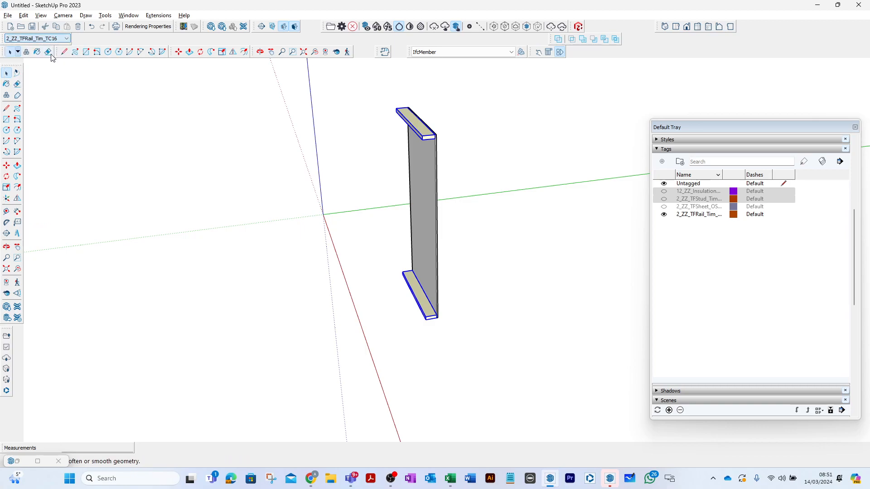
pyautogui.click(665, 216)
# - Copy the remaining sheet's definition name and create a tag named 2_ZZ_TFSheet_PB_PB150 from it
pyautogui.scroll(5, 438, 140)
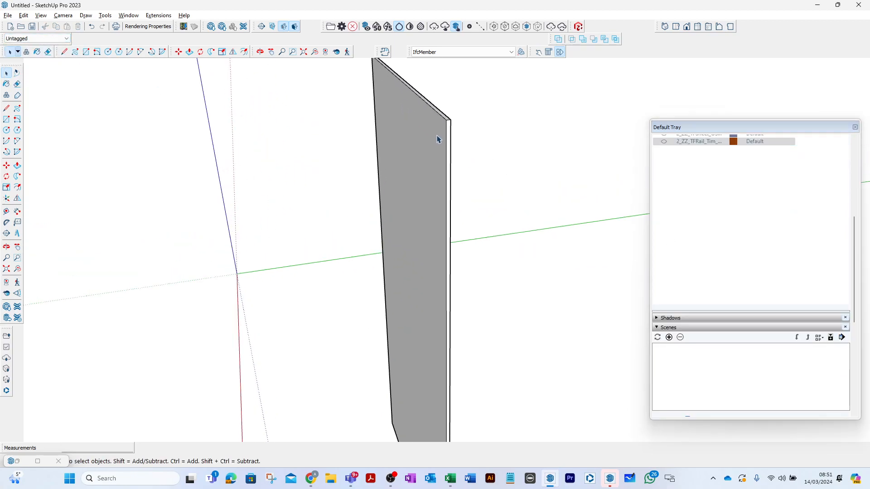
pyautogui.click(437, 137)
pyautogui.scroll(5, 766, 277)
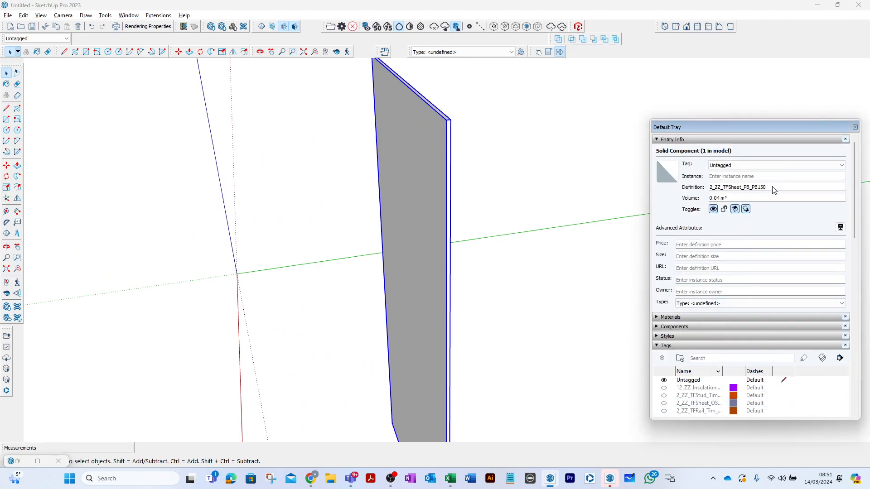
pyautogui.moveTo(773, 191); pyautogui.dragTo(701, 192)
pyautogui.hotkey('ctrl', 'c')
pyautogui.scroll(-5, 760, 243)
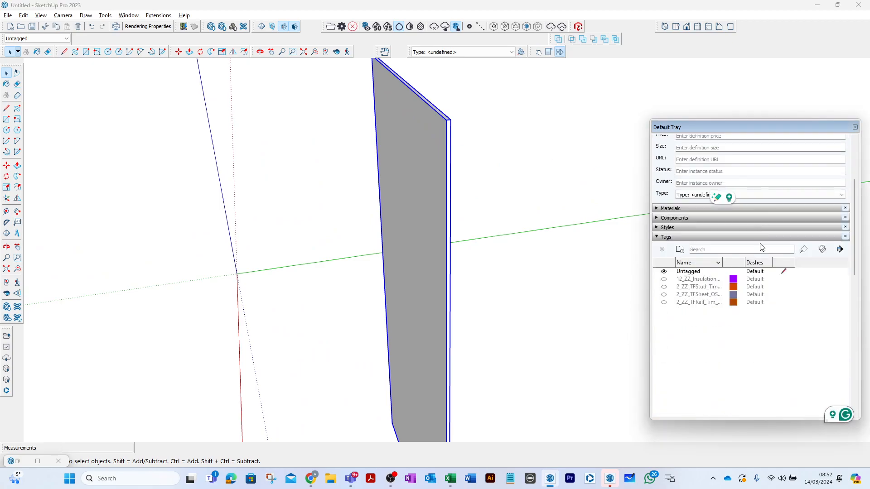
pyautogui.scroll(2, 677, 195)
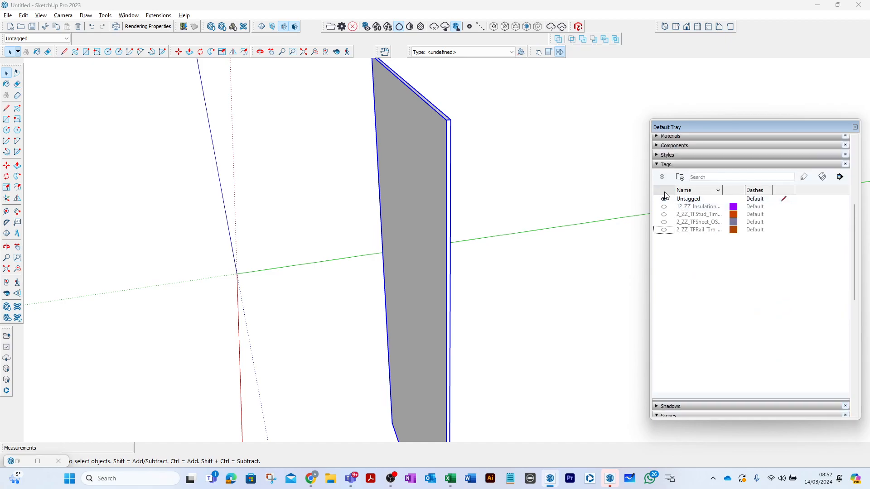
pyautogui.scroll(1, 668, 195)
pyautogui.click(662, 213)
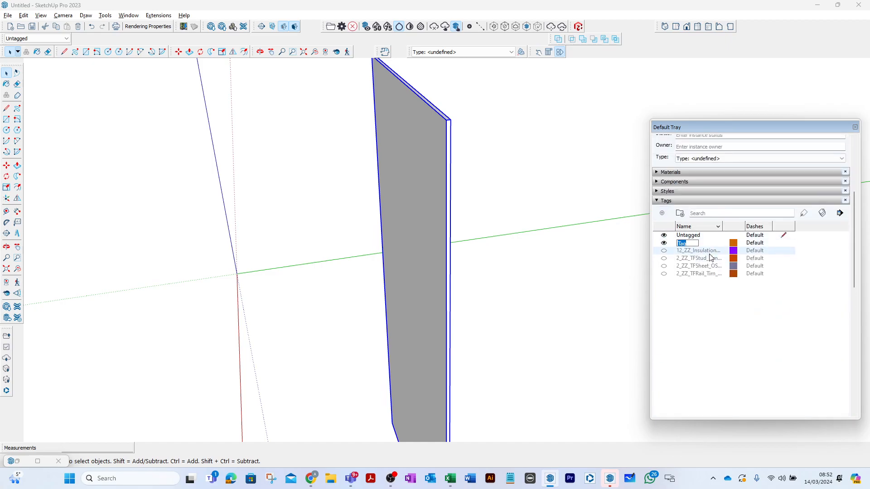
pyautogui.hotkey('ctrl', 'v')
pyautogui.press('Return')
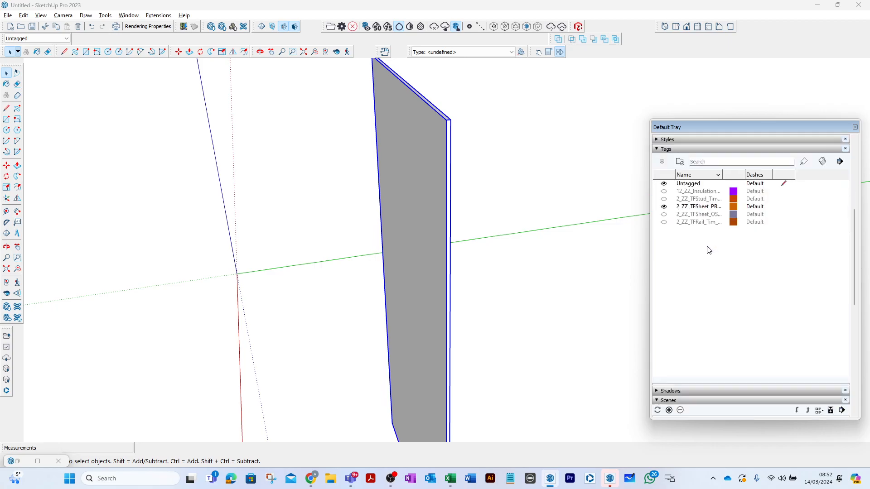
# - Assign the remaining sheet to the 2_ZZ_TFSheet_PB_PB150 tag and clear the selection
pyautogui.click(66, 39)
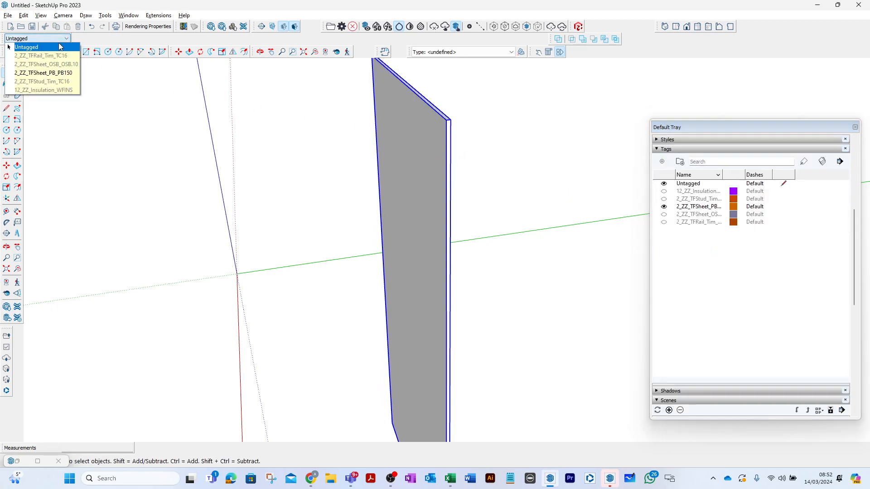
pyautogui.click(58, 73)
pyautogui.click(499, 143)
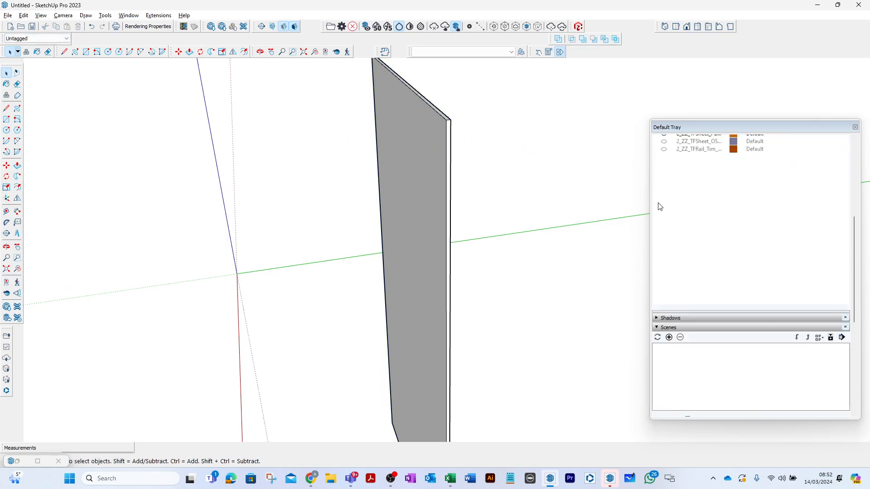
# - Turn on the visibility of the hidden plasterboard sheet, stud, insulation, OSB sheet and rail tags
pyautogui.click(665, 261)
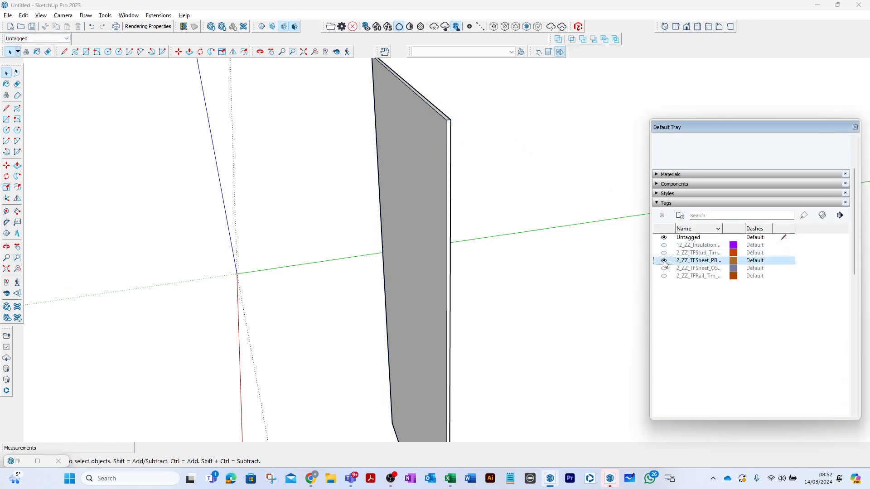
pyautogui.click(665, 261)
pyautogui.click(666, 255)
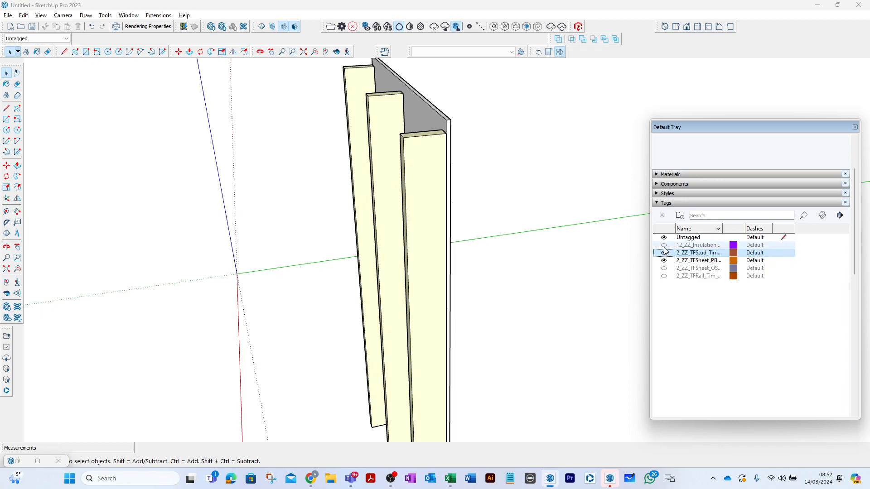
pyautogui.click(664, 245)
pyautogui.click(664, 268)
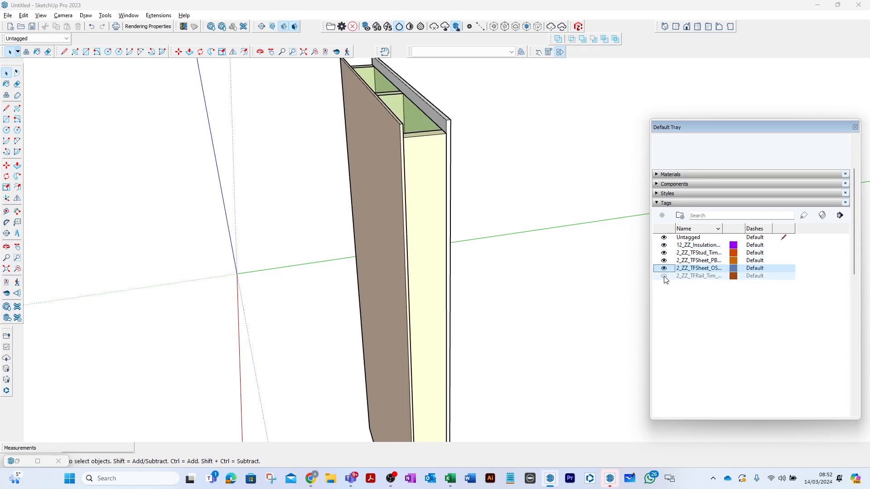
pyautogui.click(664, 276)
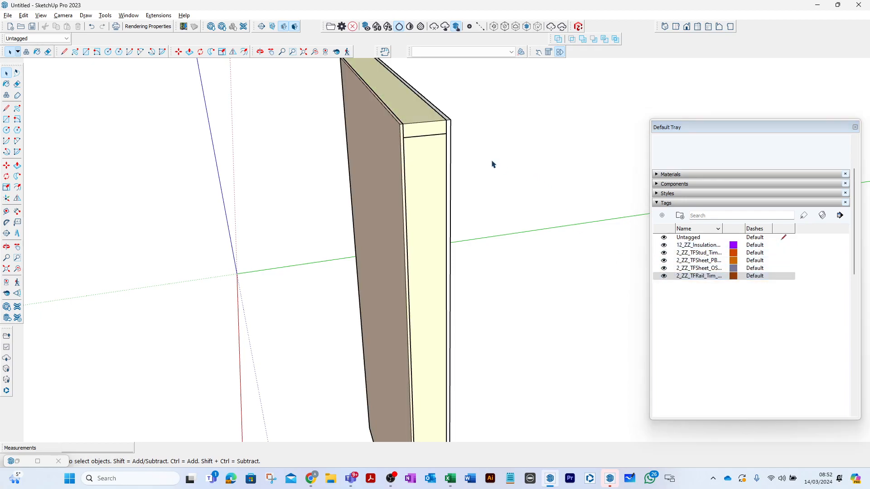
# - Examine the assembled panel from the other side, checking the tags and IFC types of its sheet, stud and rail, and clear the selection
pyautogui.scroll(-2, 517, 171)
pyautogui.moveTo(517, 171); pyautogui.dragTo(387, 162, button='middle')
pyautogui.scroll(-2, 390, 158)
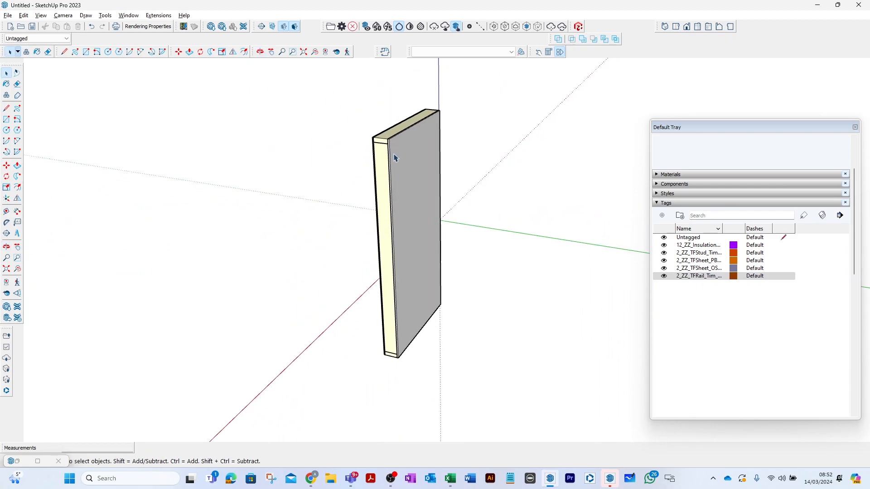
pyautogui.moveTo(472, 145); pyautogui.dragTo(405, 133, button='middle')
pyautogui.click(404, 133)
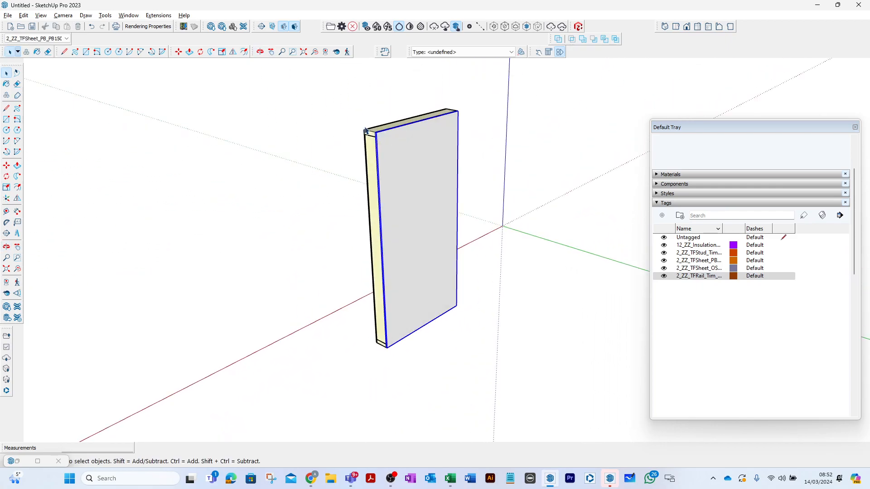
pyautogui.scroll(3, 366, 129)
pyautogui.click(383, 138)
pyautogui.click(385, 159)
pyautogui.click(384, 145)
pyautogui.scroll(-4, 376, 121)
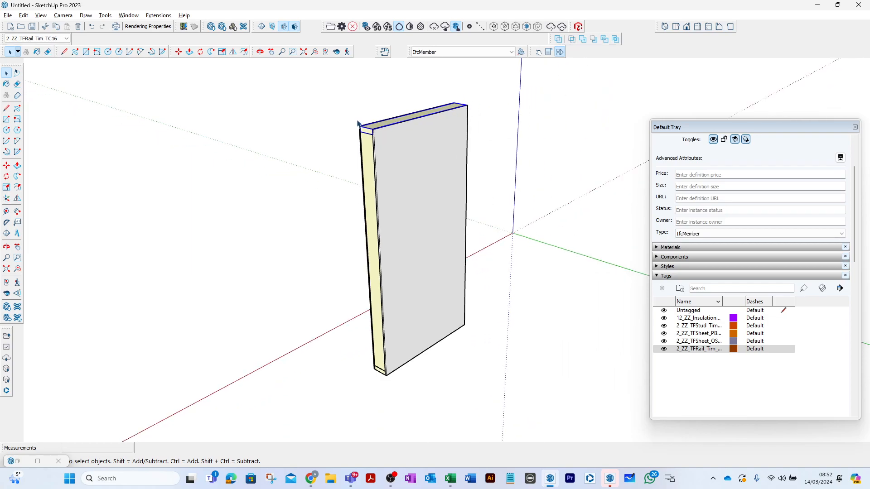
pyautogui.click(362, 106)
pyautogui.scroll(-2, 364, 106)
# - Select all parts of the panel and make them a component named 2_ZZWall_TFPanle
pyautogui.moveTo(366, 107); pyautogui.dragTo(373, 116, button='middle')
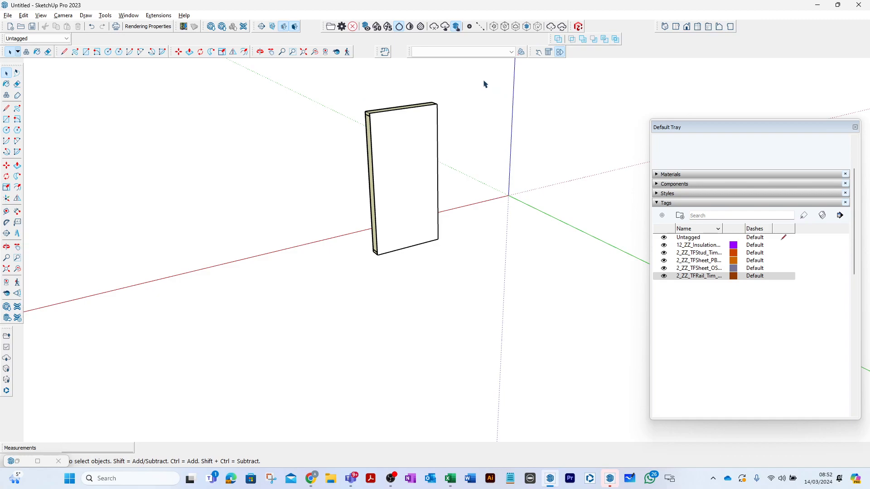
pyautogui.moveTo(483, 80); pyautogui.dragTo(342, 280)
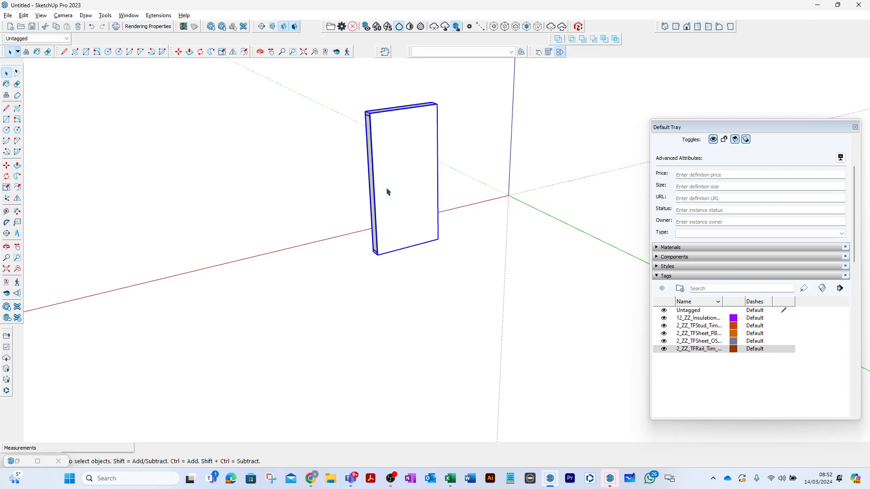
pyautogui.rightClick(403, 168)
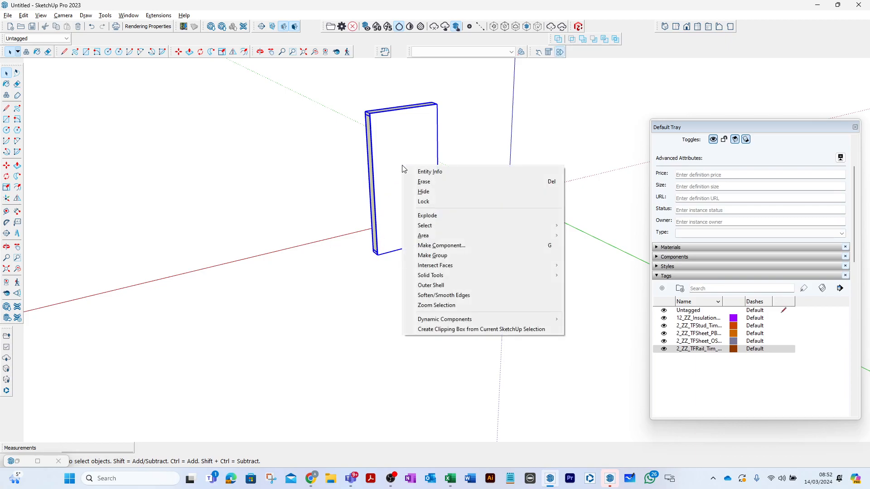
pyautogui.click(444, 245)
pyautogui.write('2_ZZWall_TFPanle')
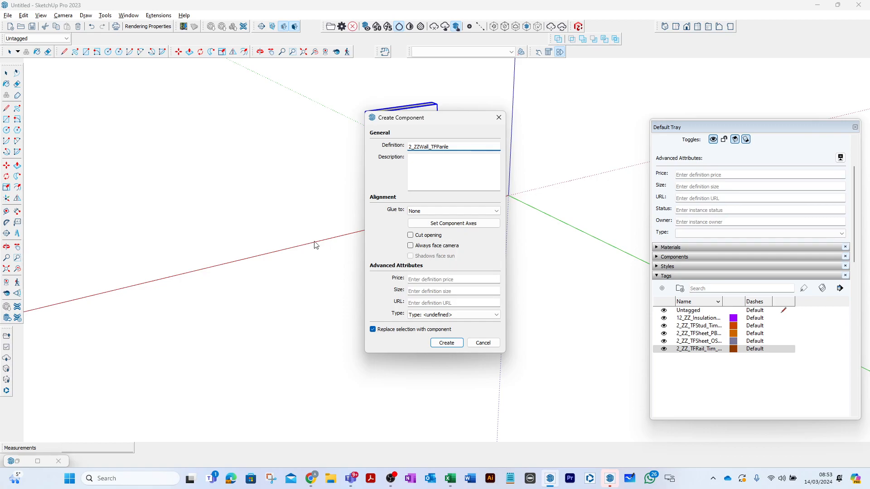
pyautogui.click(453, 347)
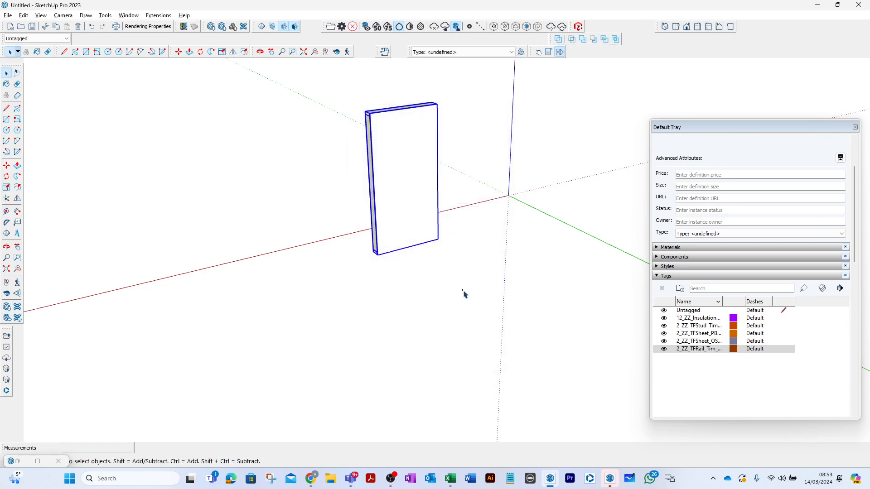
# - Copy the panel component along the red axis from one upper corner to the other so the copy abuts the original
pyautogui.scroll(3, 395, 120)
pyautogui.press('m')
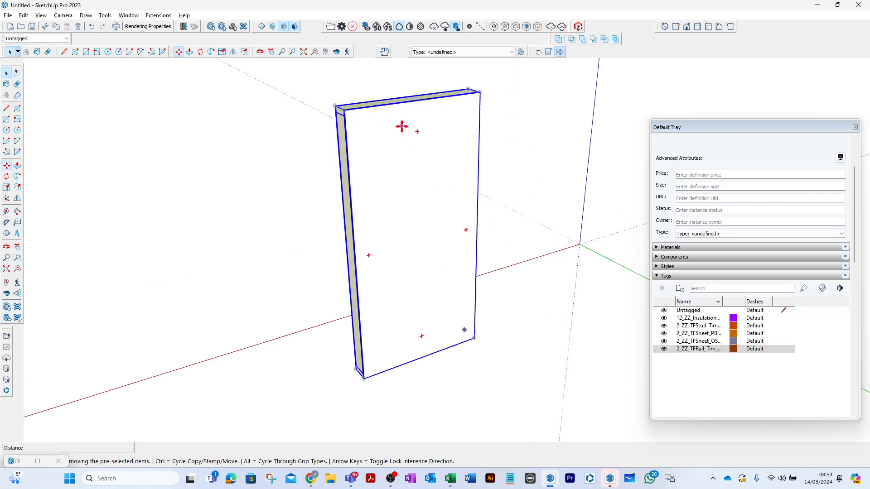
pyautogui.scroll(5, 480, 88)
pyautogui.click(481, 94)
pyautogui.press('ctrl')
pyautogui.scroll(-4, 474, 100)
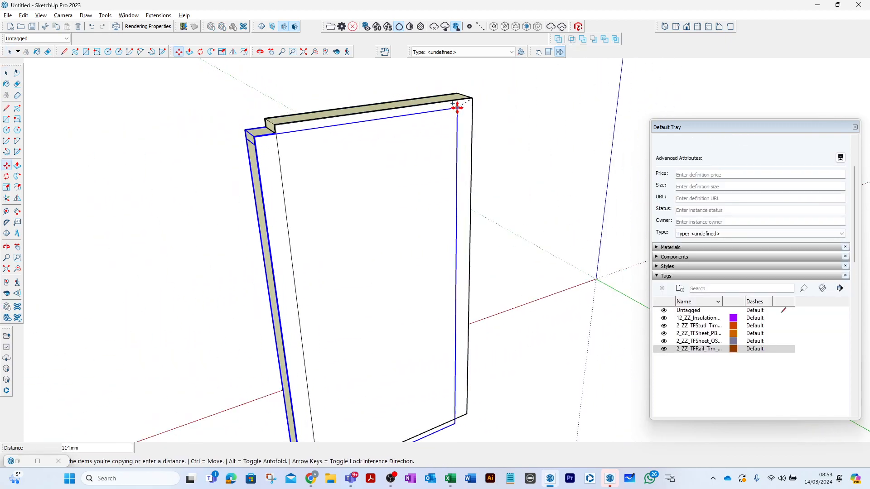
pyautogui.scroll(3, 324, 123)
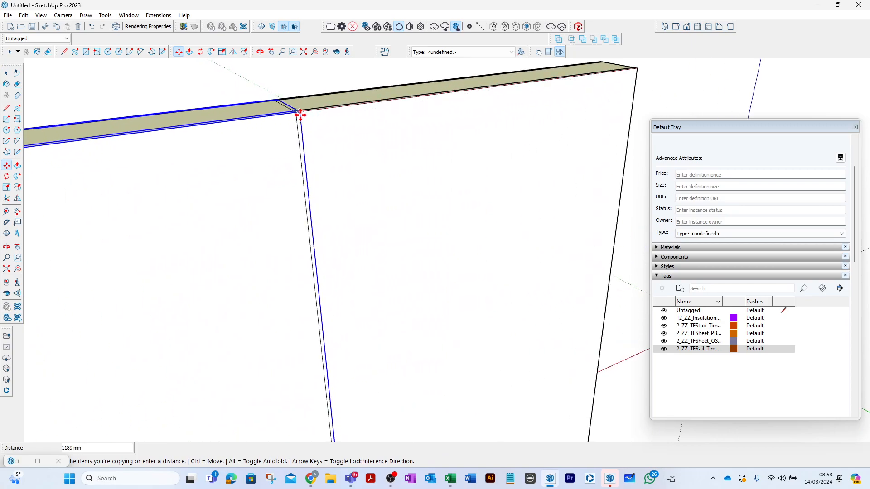
pyautogui.scroll(4, 296, 114)
pyautogui.click(297, 110)
# - Multiply the panel copy by x3 to form a continuous row of panels
pyautogui.scroll(-2, 343, 115)
pyautogui.scroll(-5, 343, 115)
pyautogui.write('x3')
pyautogui.press('Return')
pyautogui.scroll(-5, 437, 156)
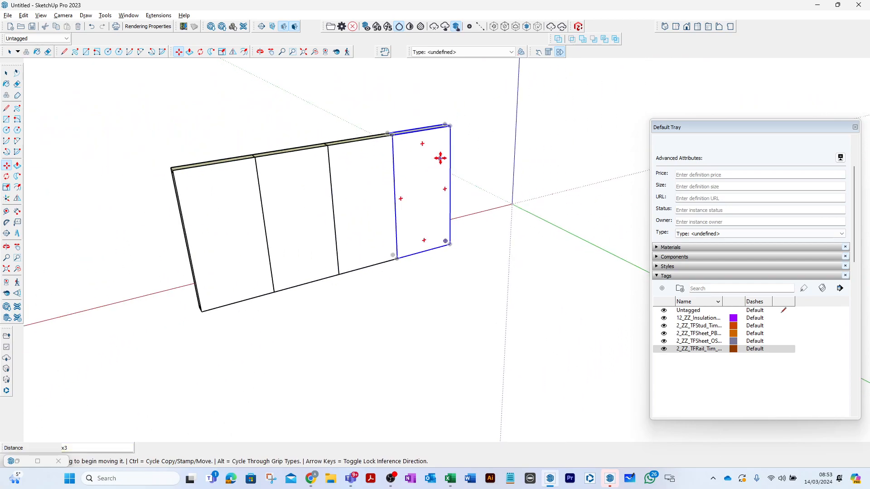
# - Select the whole row of panels and make it a component named 2_GF_Wall_Noprth_001
pyautogui.click(8, 75)
pyautogui.moveTo(175, 97); pyautogui.dragTo(528, 324)
pyautogui.rightClick(354, 181)
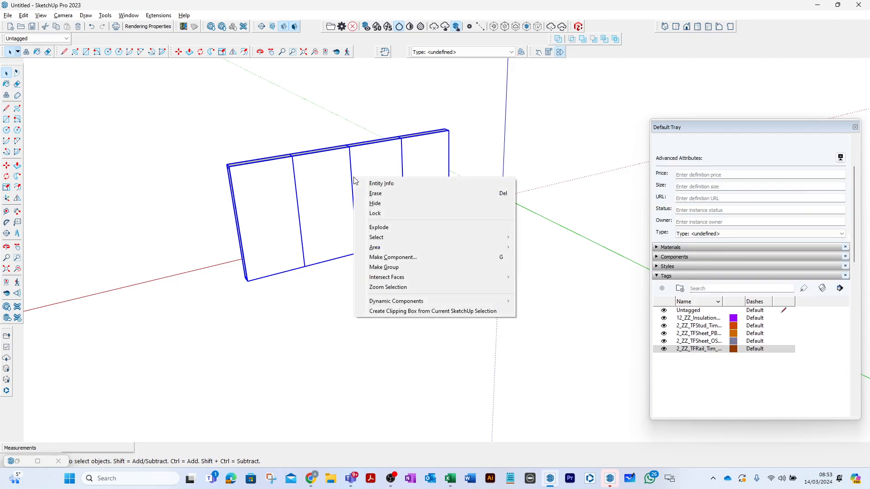
pyautogui.click(396, 257)
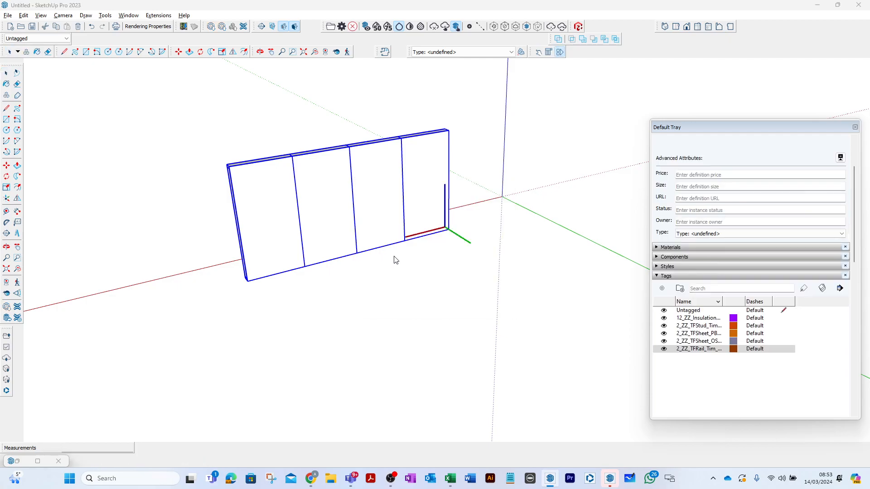
pyautogui.write('2')
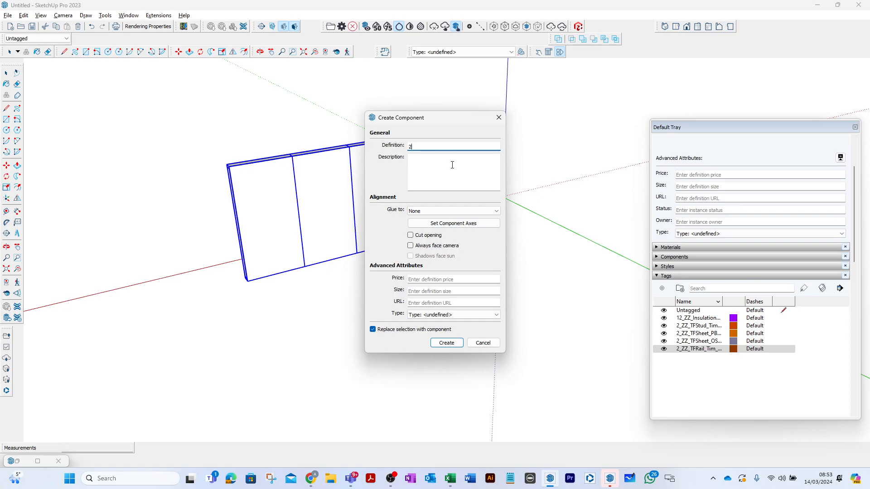
pyautogui.write('_GF_Wall_Noprth')
pyautogui.write('_001')
pyautogui.click(447, 344)
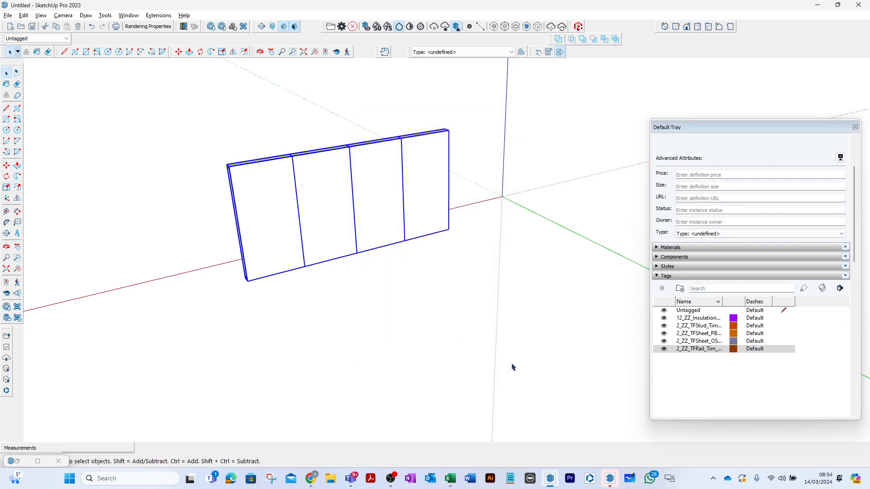
# - Switch to OBS and select the Holding Screen scene
pyautogui.click(390, 478)
pyautogui.click(53, 363)
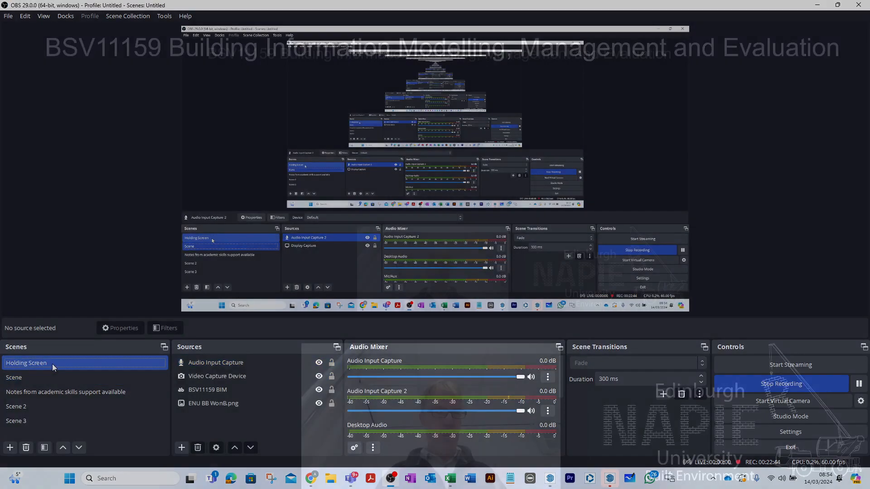